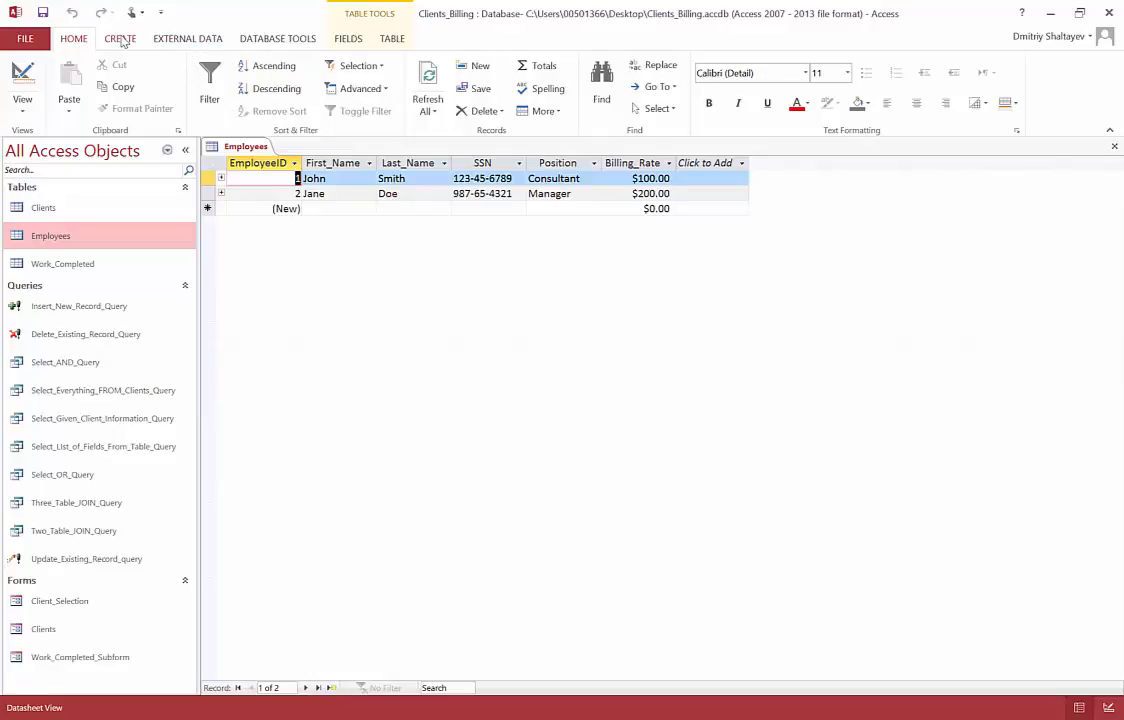
- Close the open Employees table and start the Report Wizard for a new report
click(120, 39)
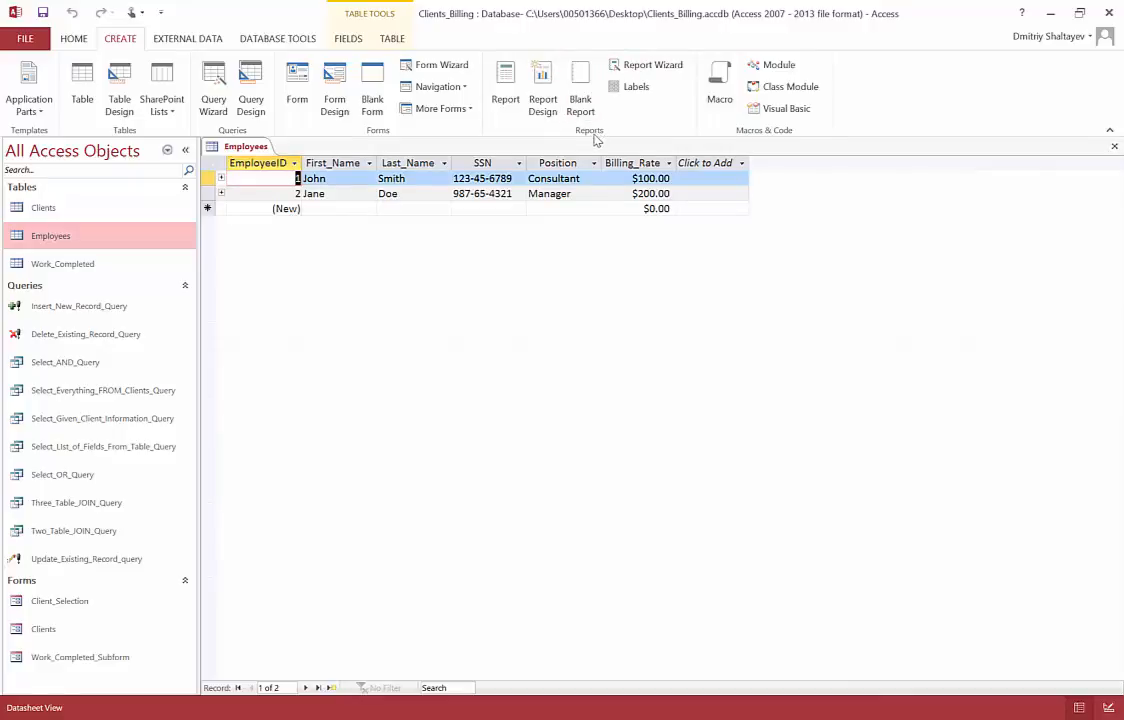
click(1114, 147)
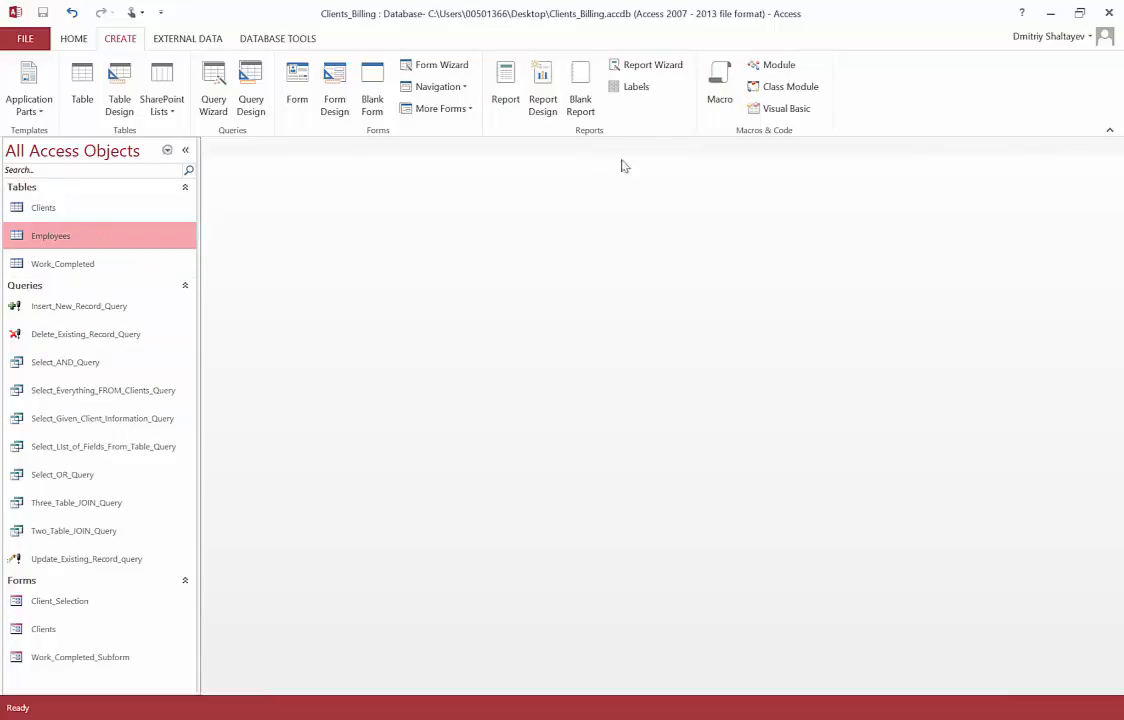
click(652, 68)
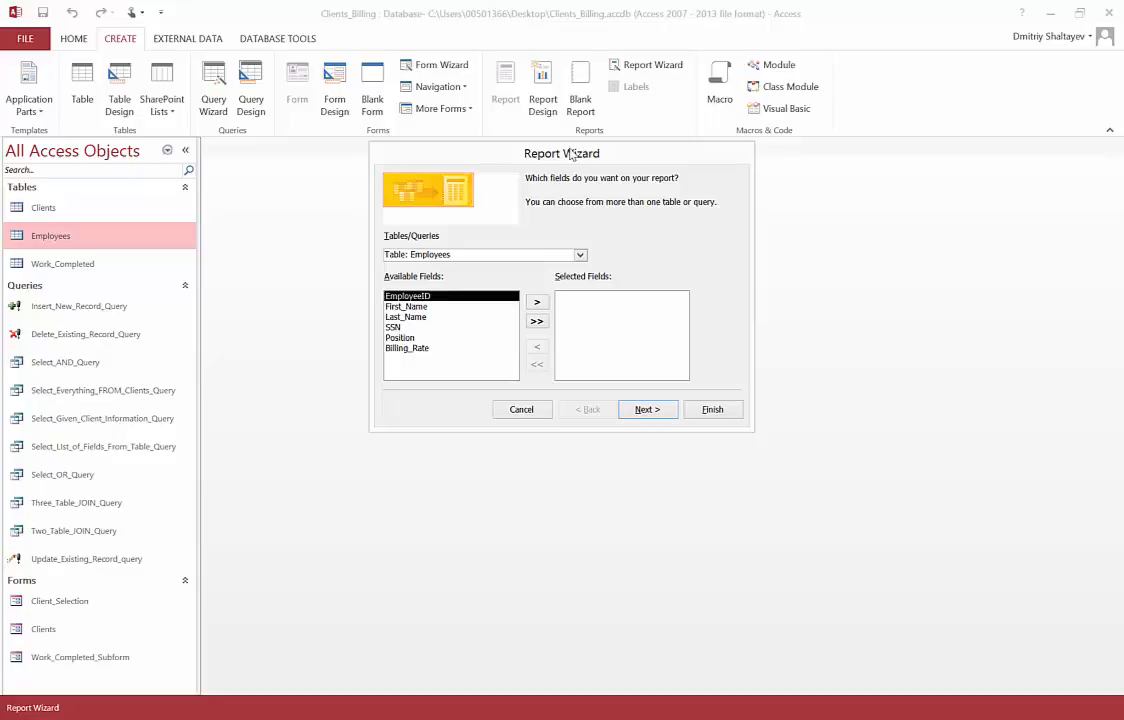
drag(571, 153, 594, 162)
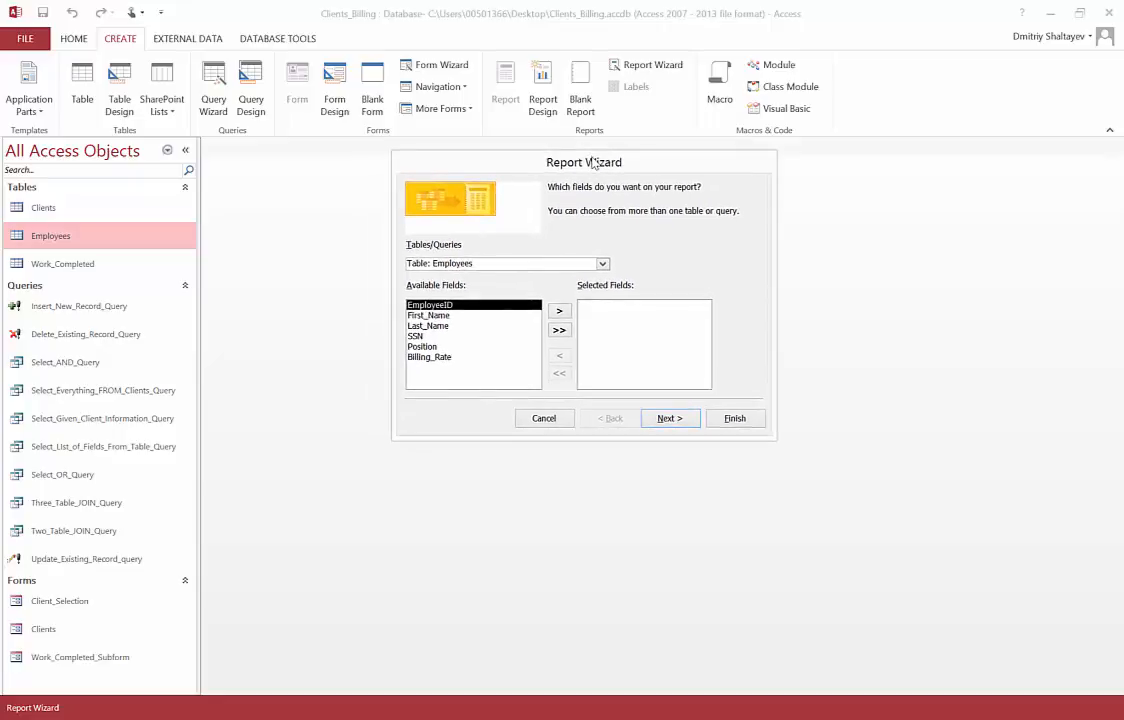
- Base the report on the Employees table and include all its fields except EmployeeID
click(601, 264)
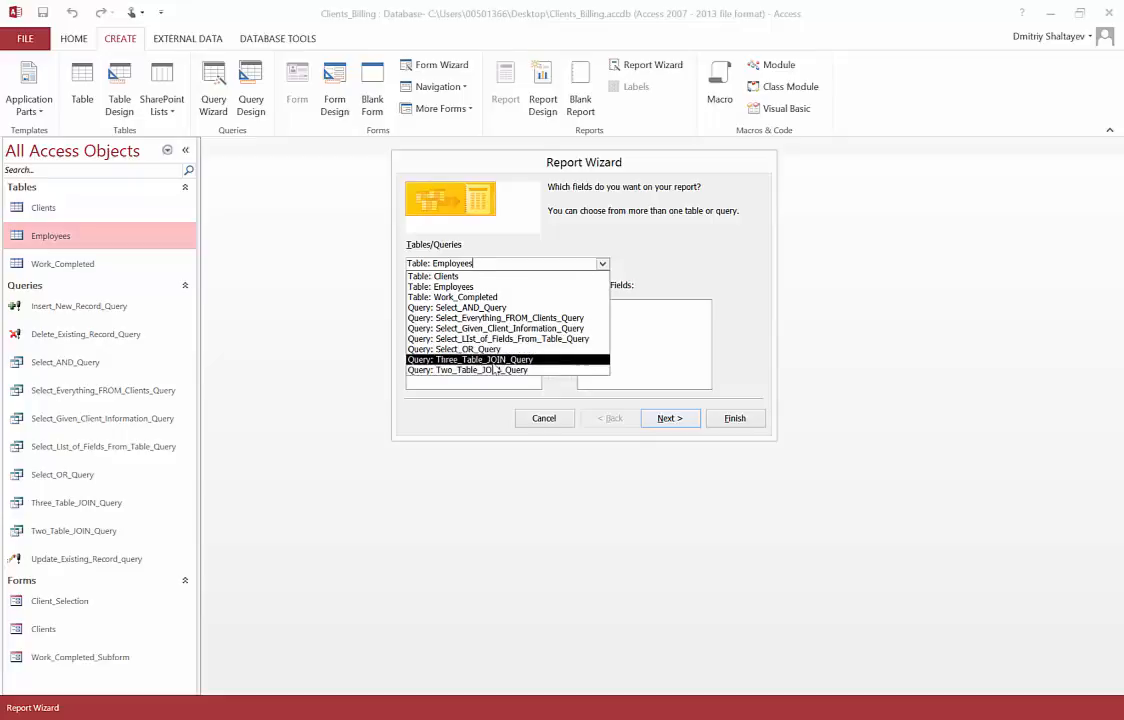
click(475, 288)
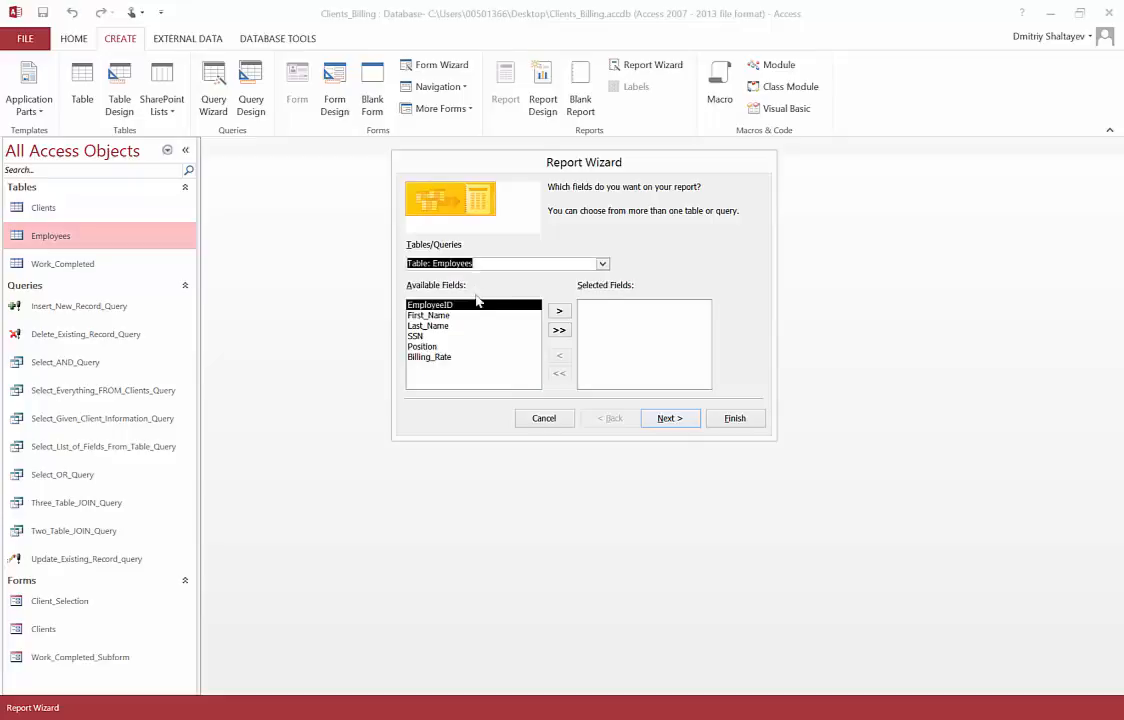
click(559, 331)
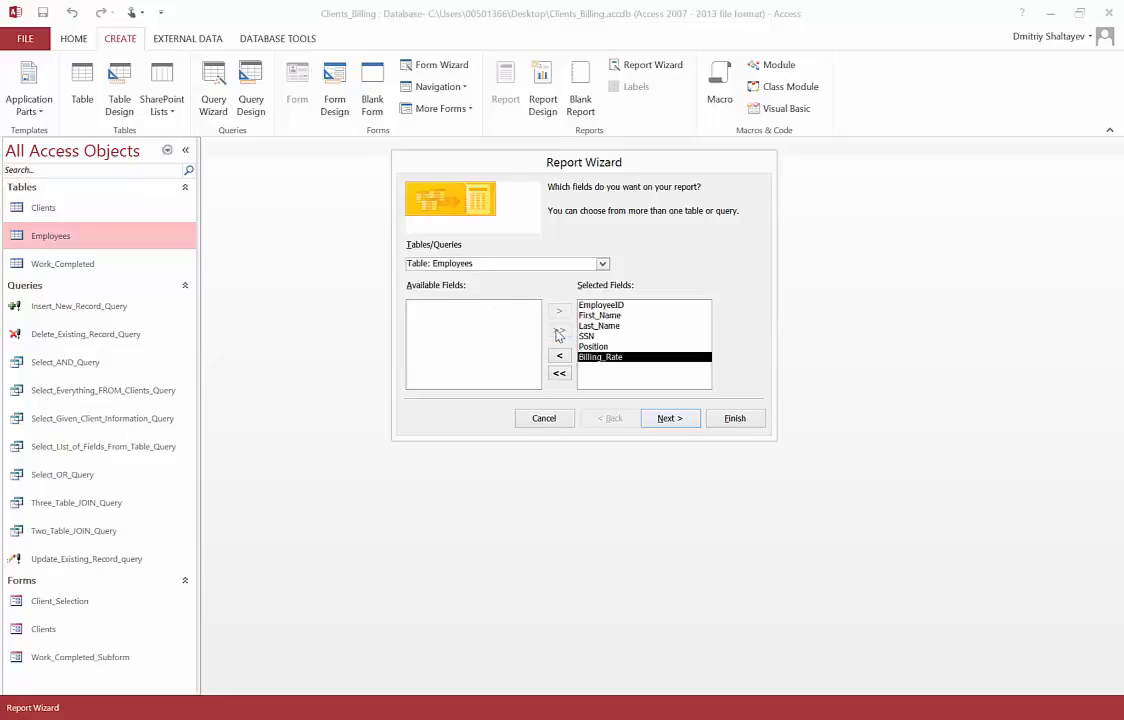
click(630, 305)
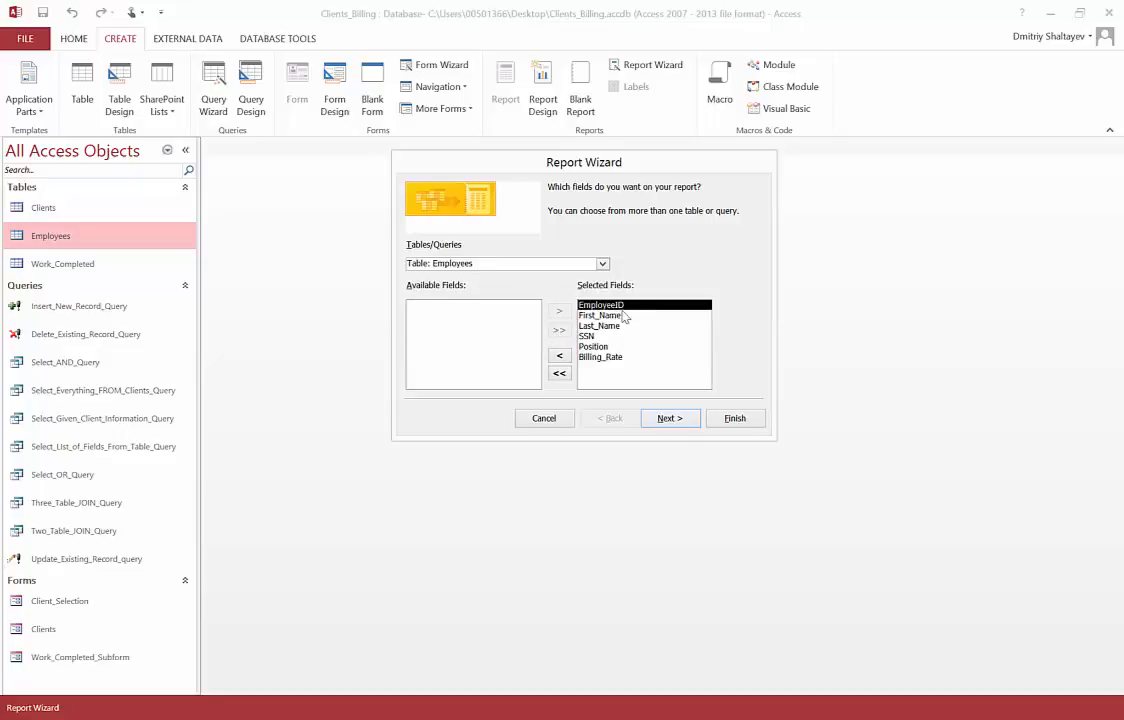
click(559, 357)
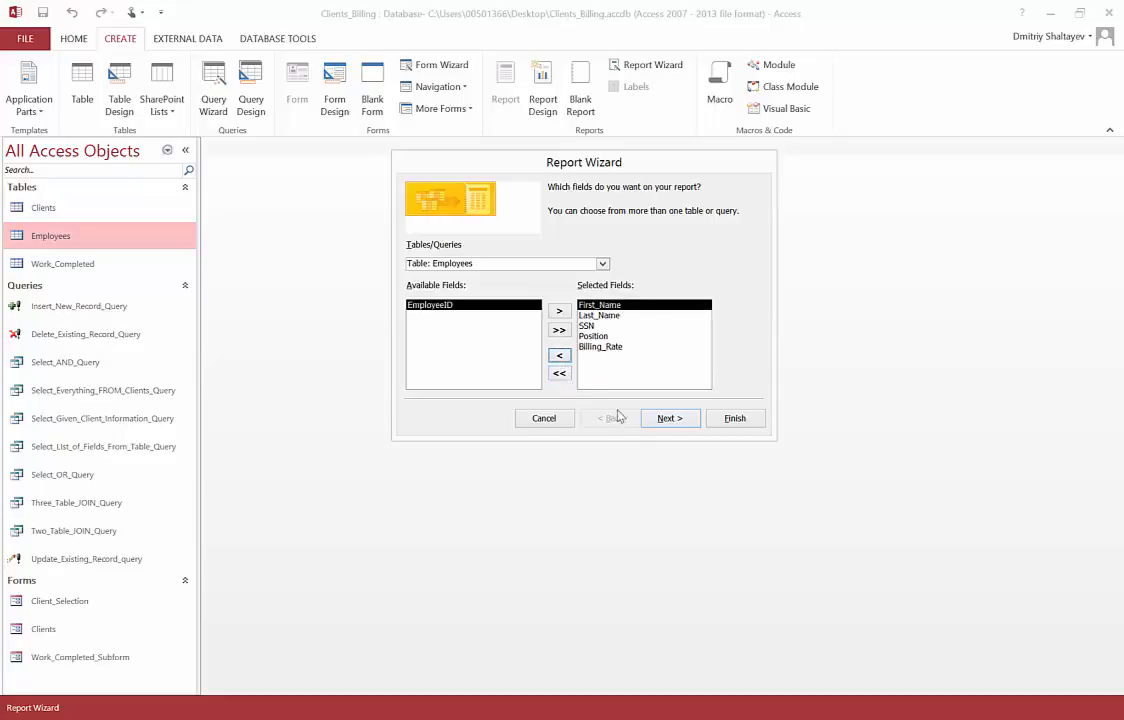
click(670, 418)
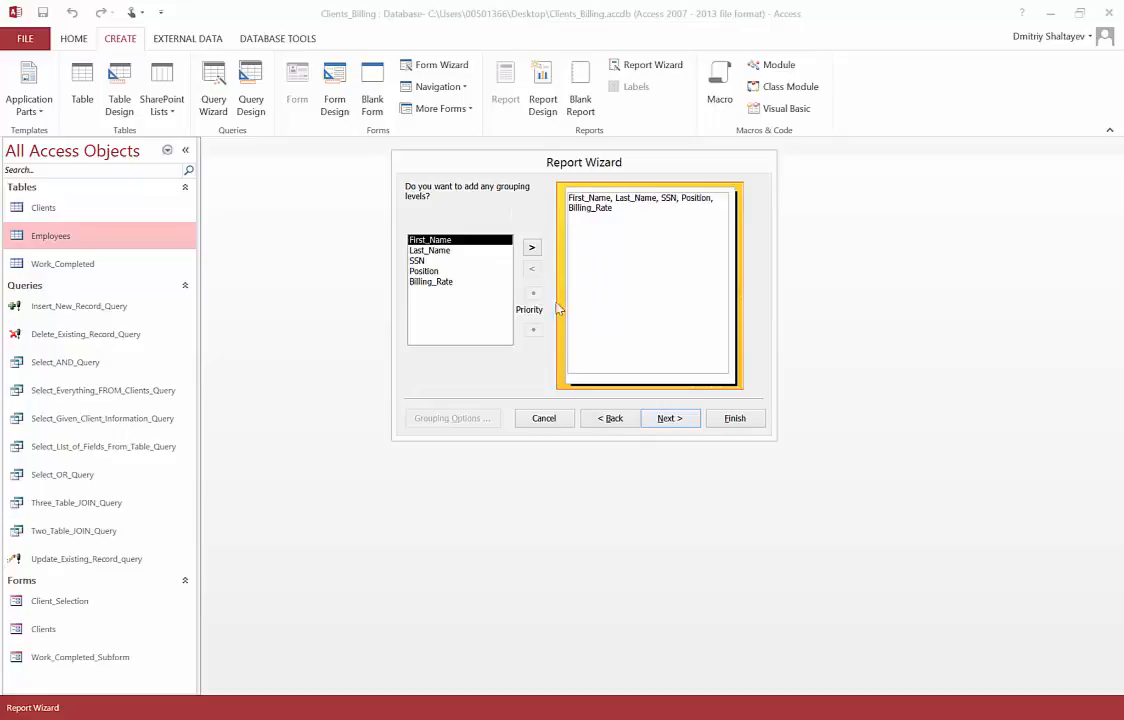
- Add no grouping levels and sort the report's records ascending by Last_Name, with First_Name as the second sort field
click(677, 425)
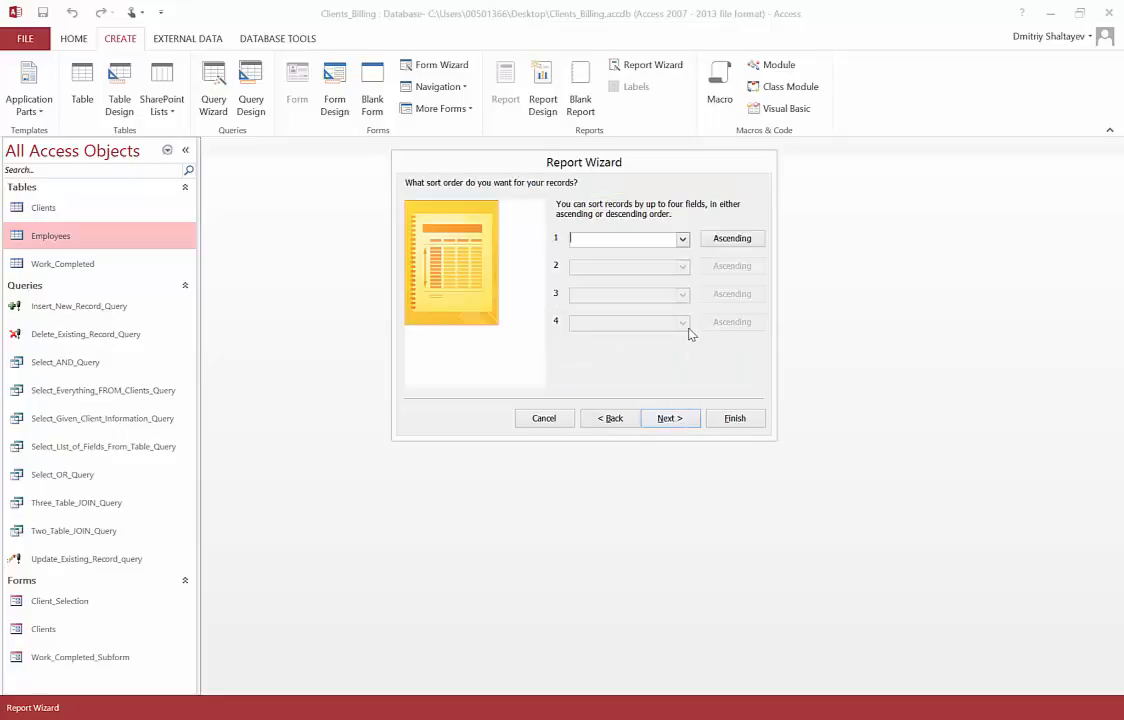
click(683, 240)
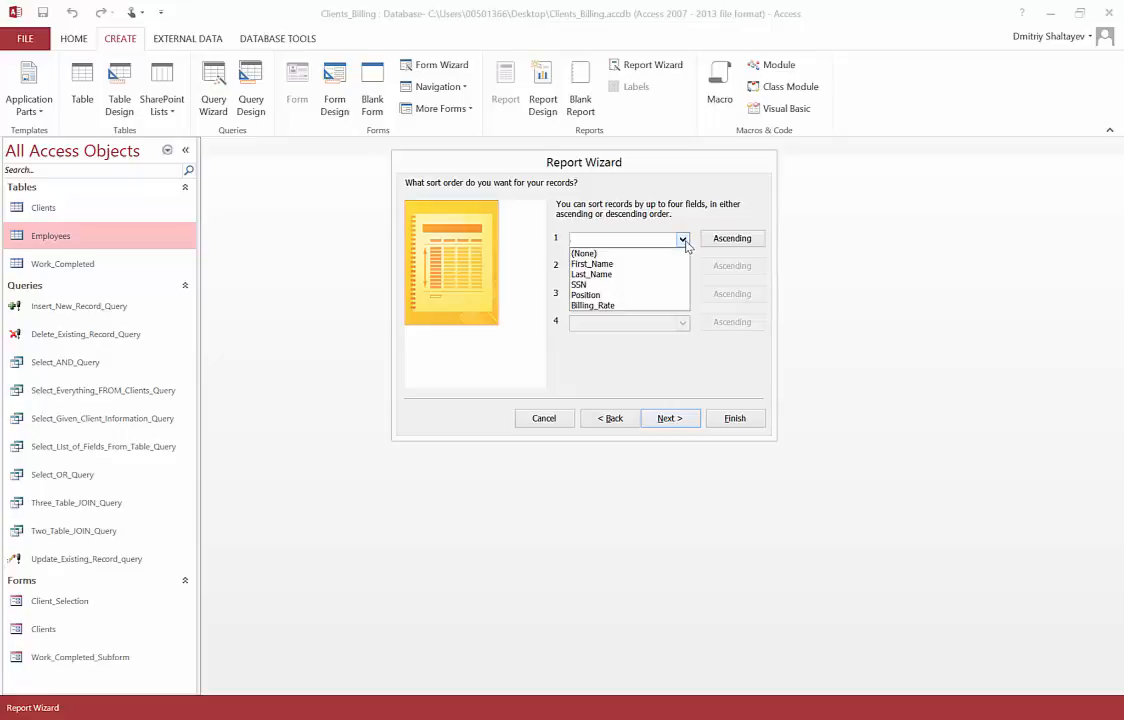
click(635, 277)
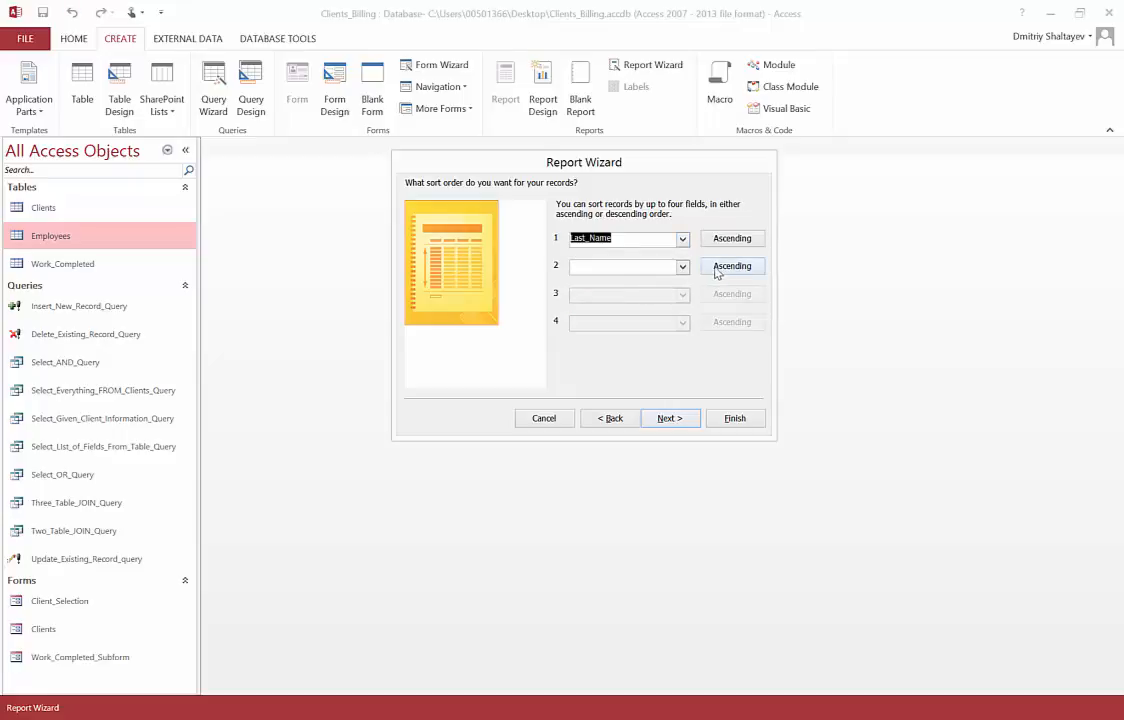
click(683, 267)
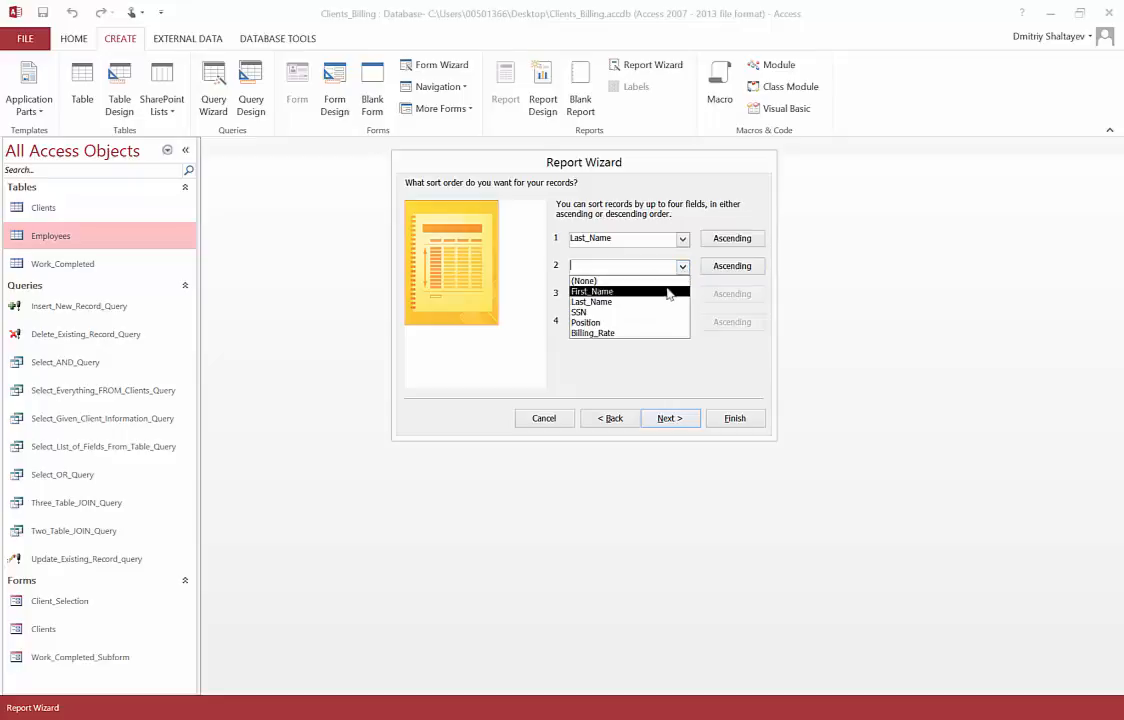
click(668, 292)
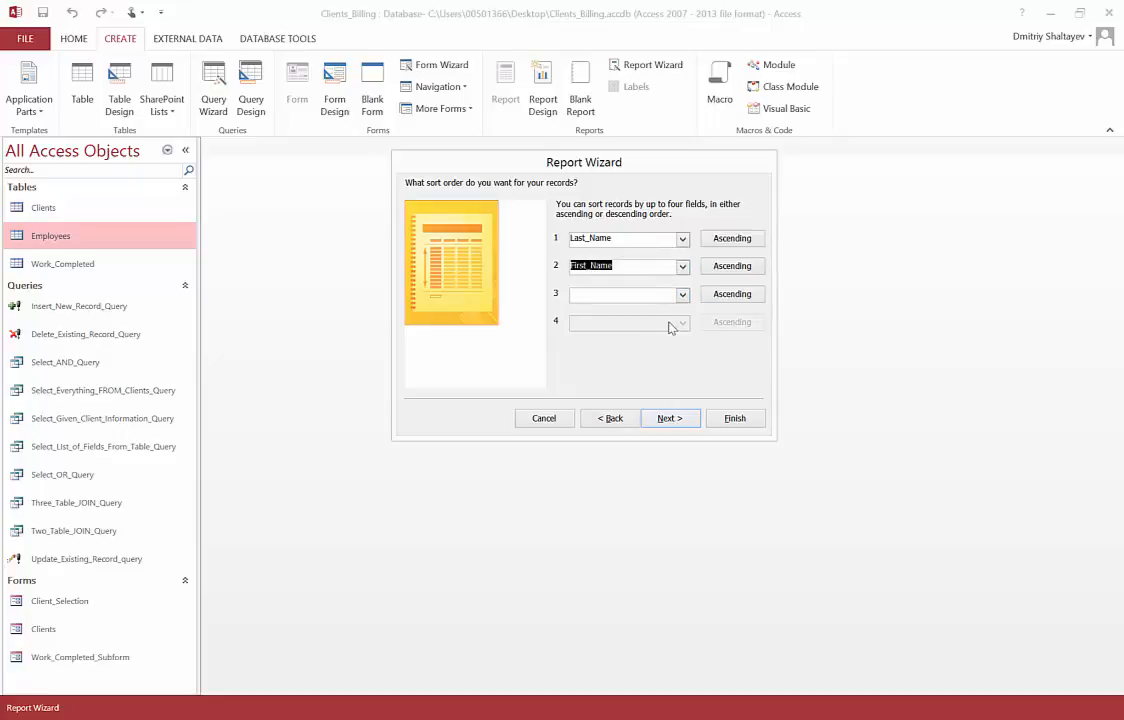
click(668, 420)
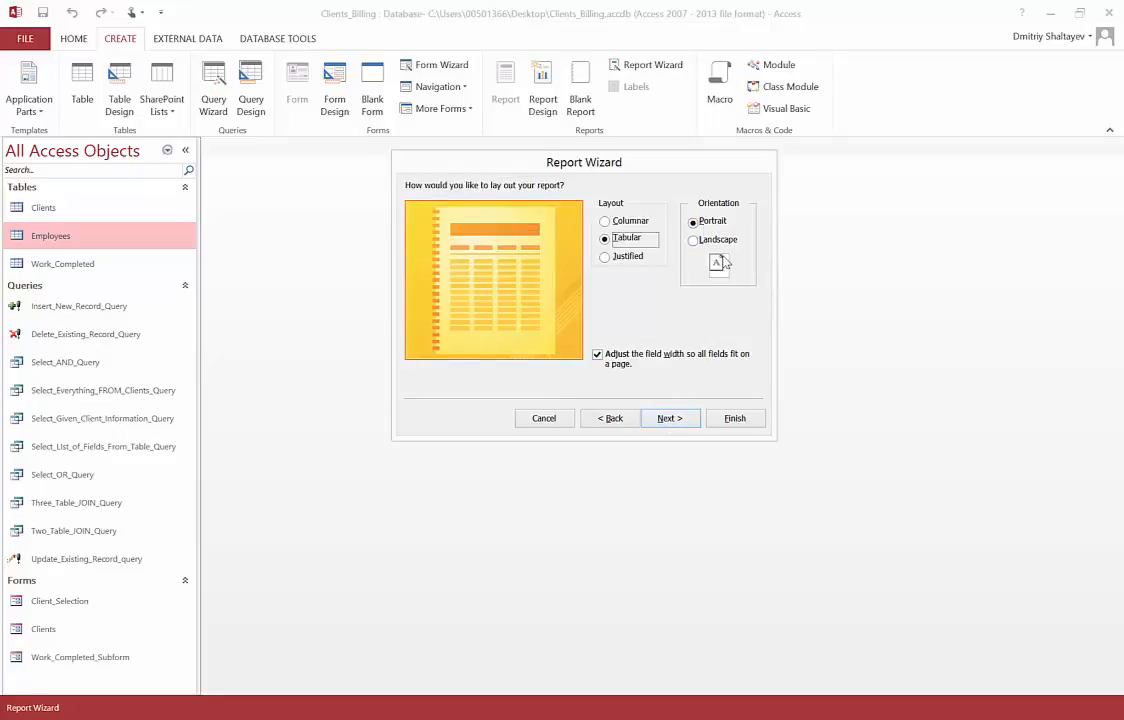
- Lay out the report as Tabular in Portrait orientation, with field widths adjusted to fit on a page
click(693, 241)
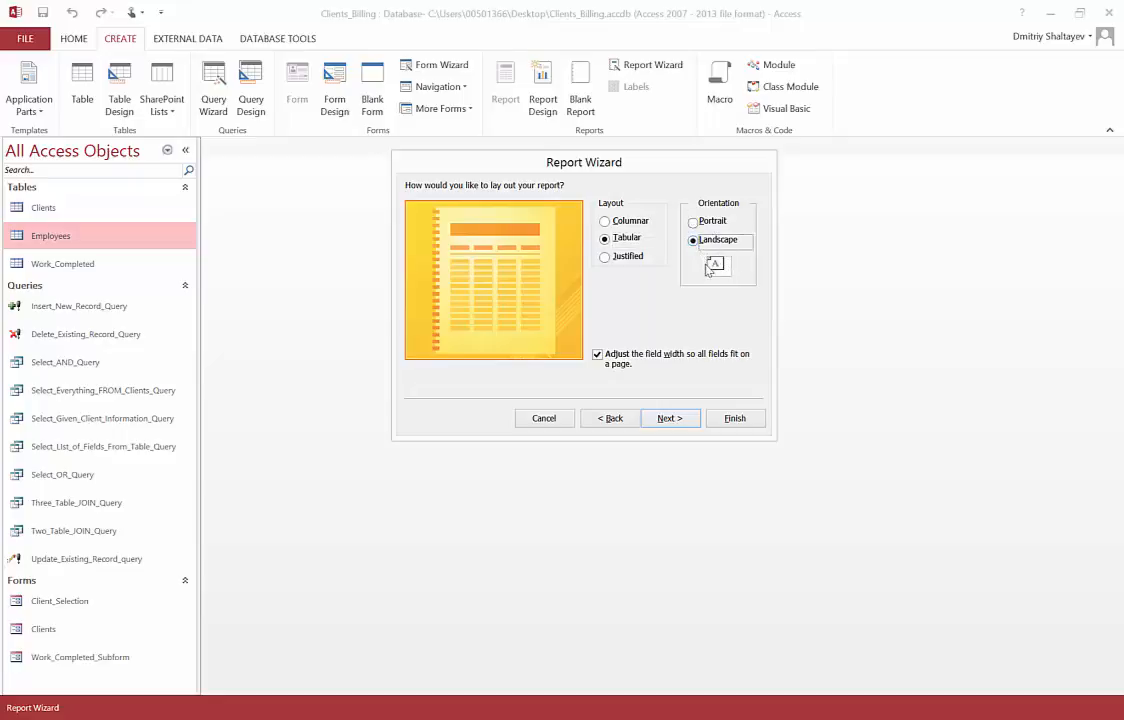
click(692, 223)
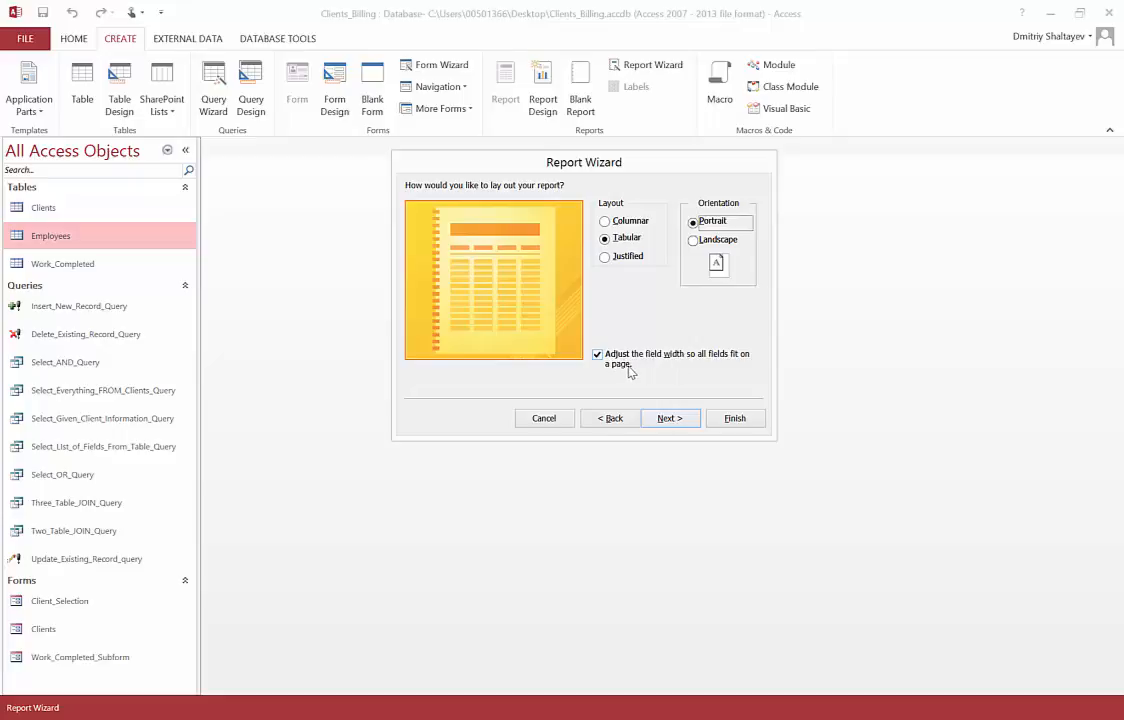
click(668, 418)
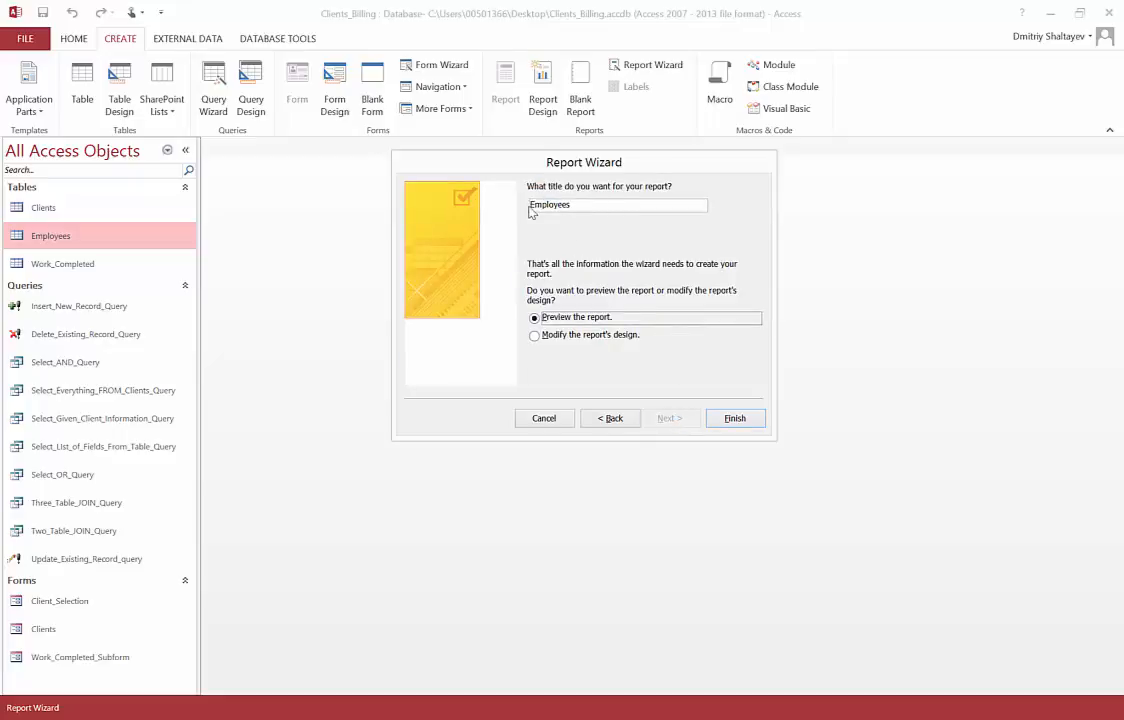
- Title the report "Employees Listing" and finish the wizard with the report preview
click(590, 207)
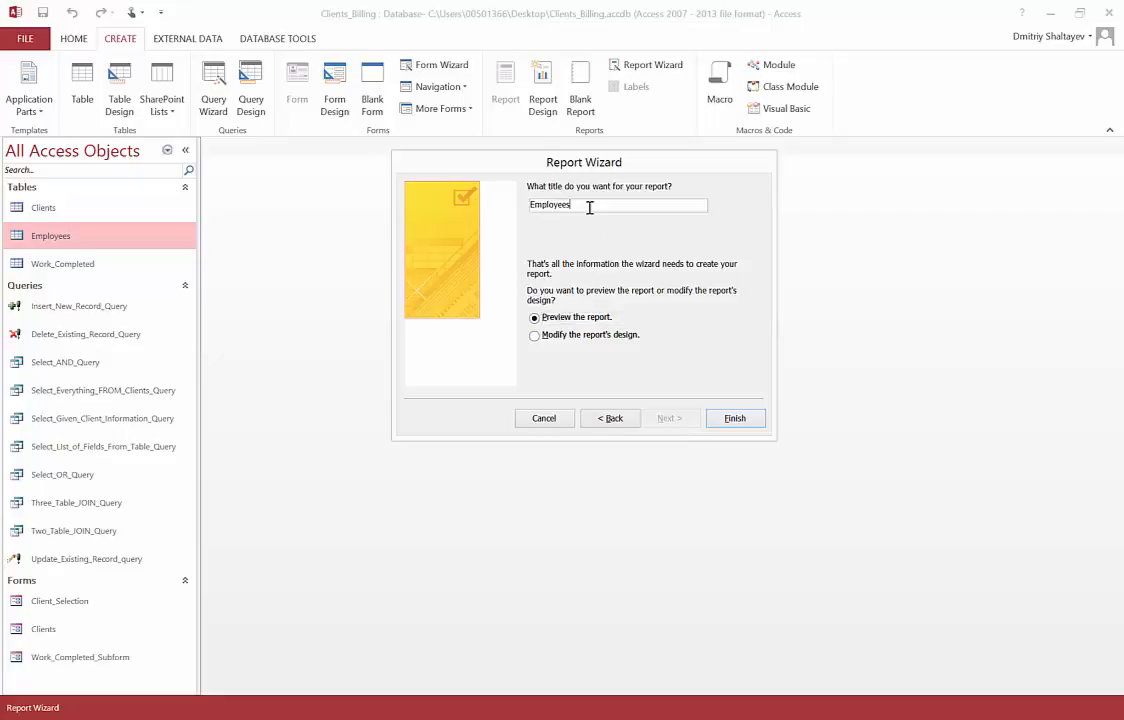
text(Listing)
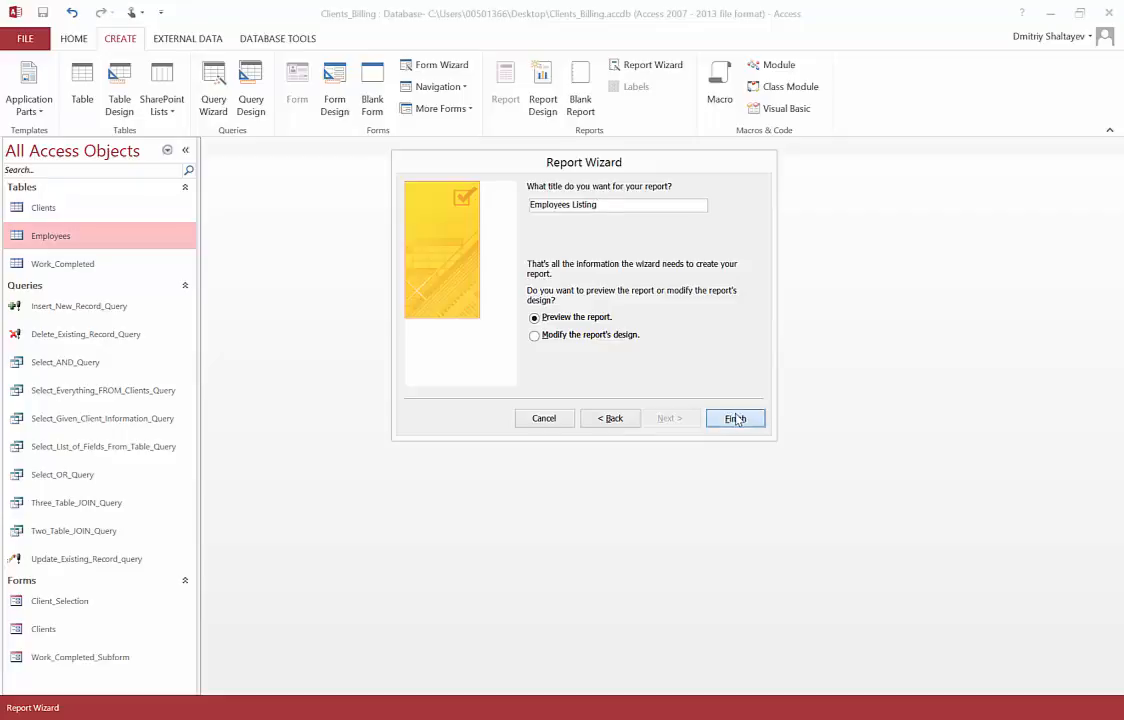
click(735, 419)
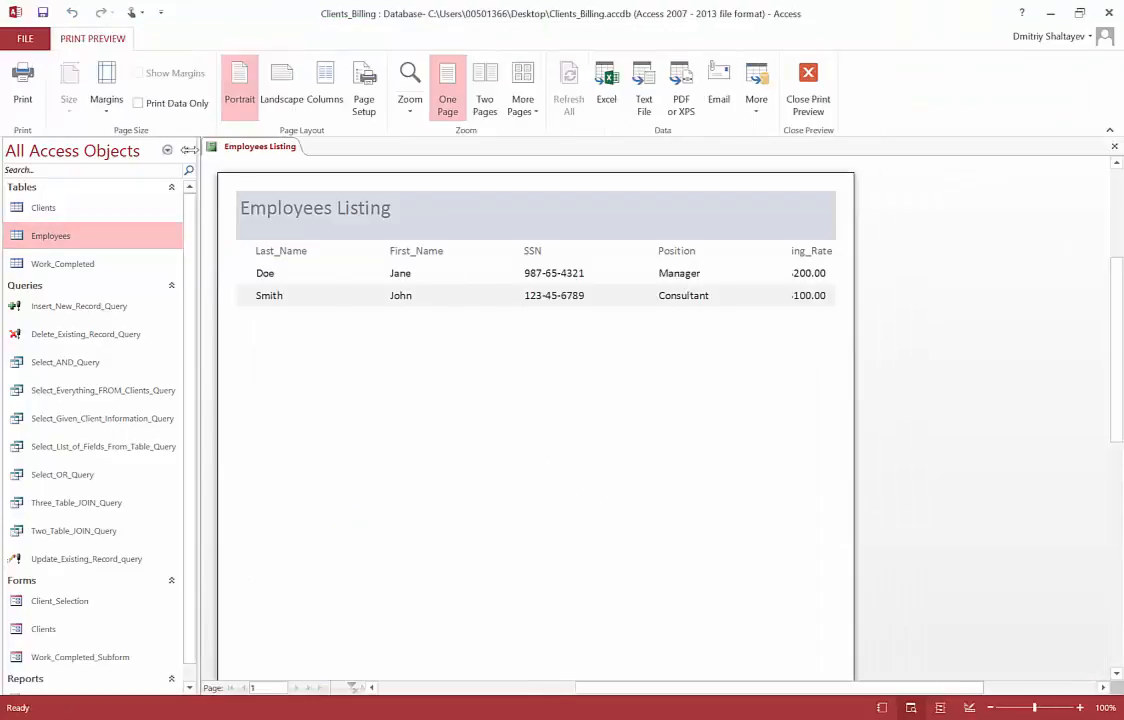
- Examine the Employees Listing print preview from the title and records to the page footer, and close the preview
click(18, 98)
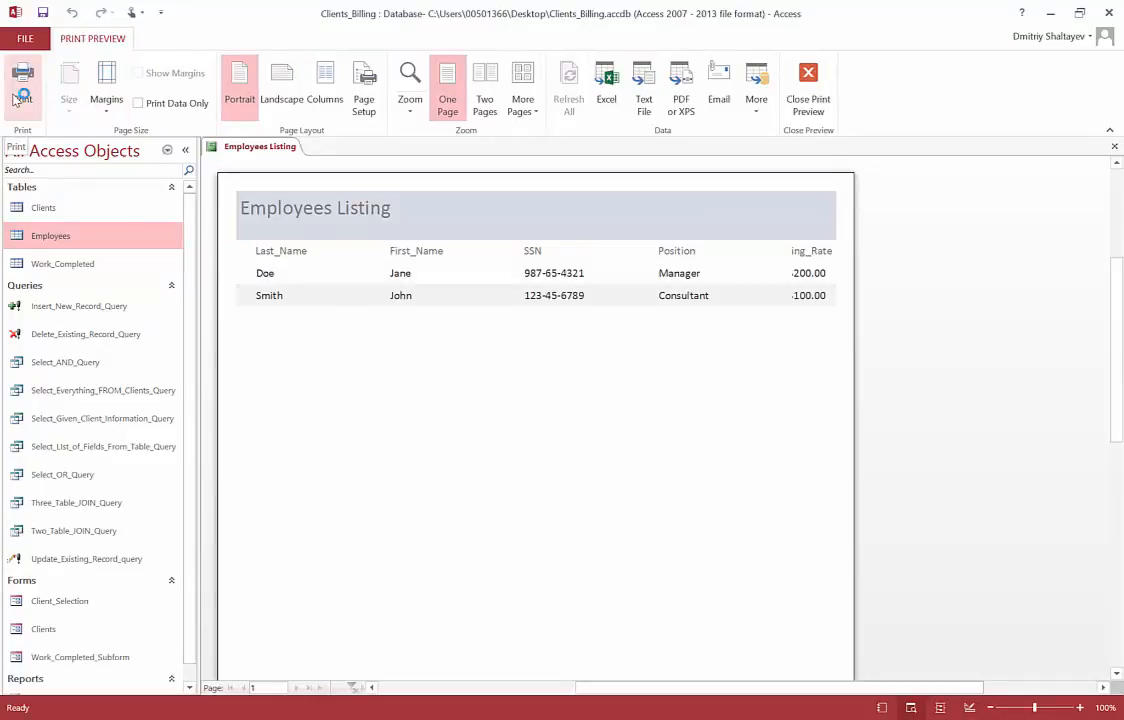
scroll(539, 434, down, 5)
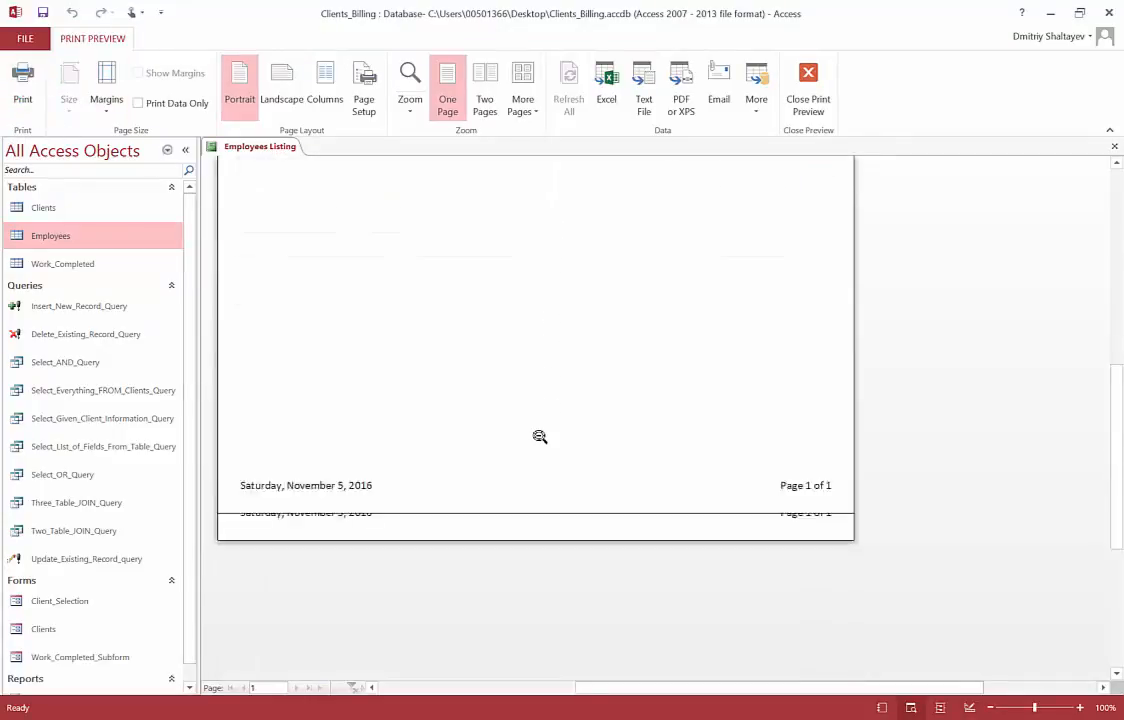
scroll(539, 437, up, 6)
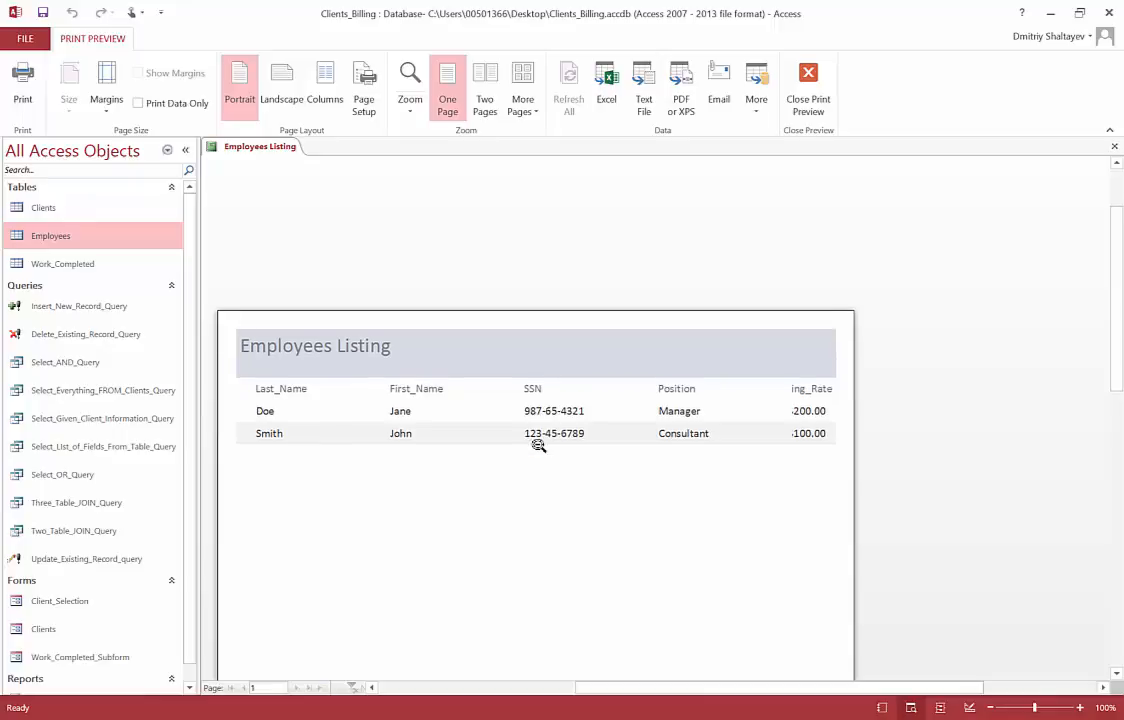
scroll(539, 446, down, 1)
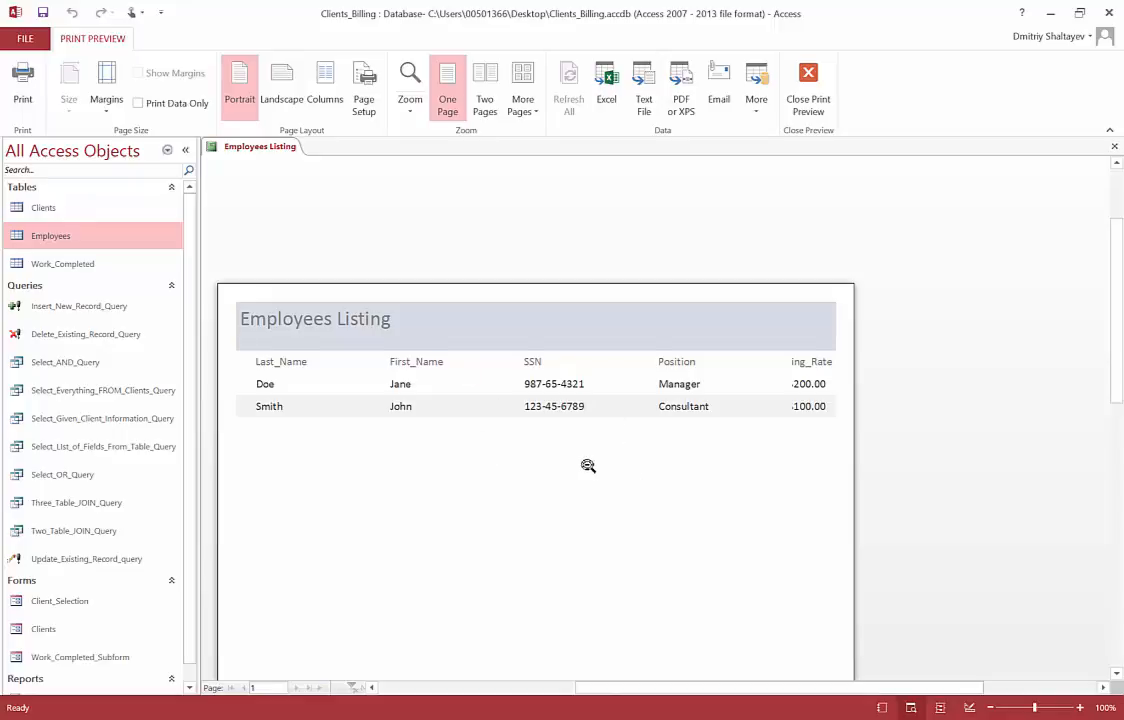
scroll(588, 465, down, 10)
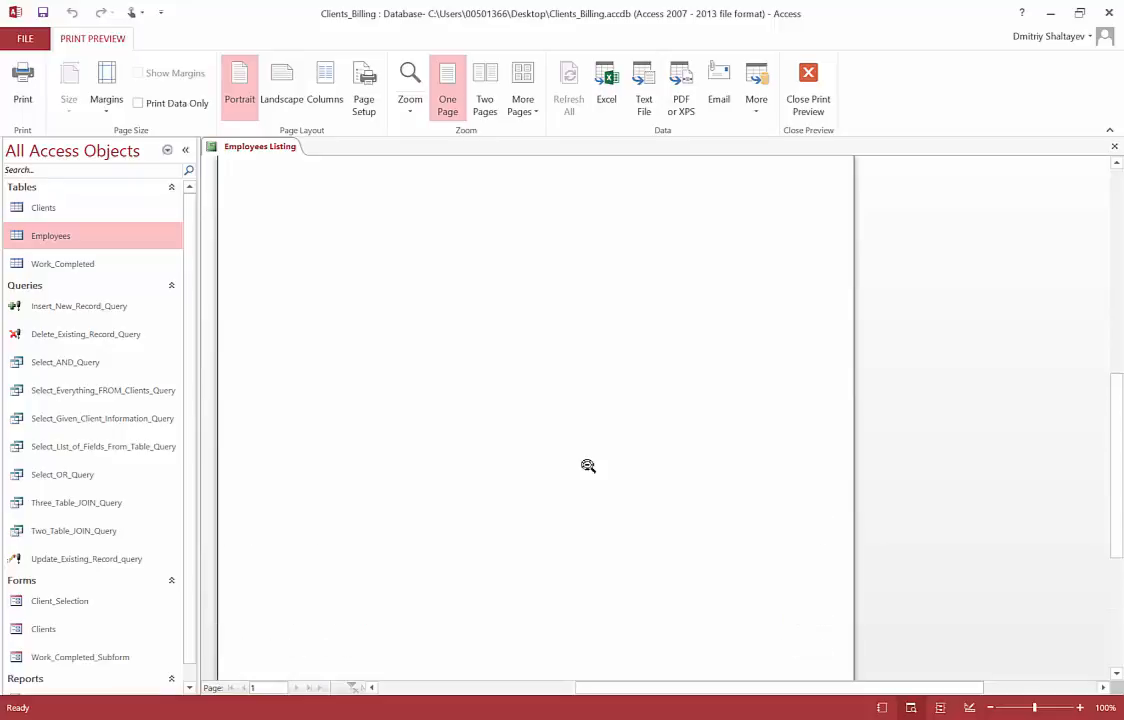
scroll(588, 465, up, 10)
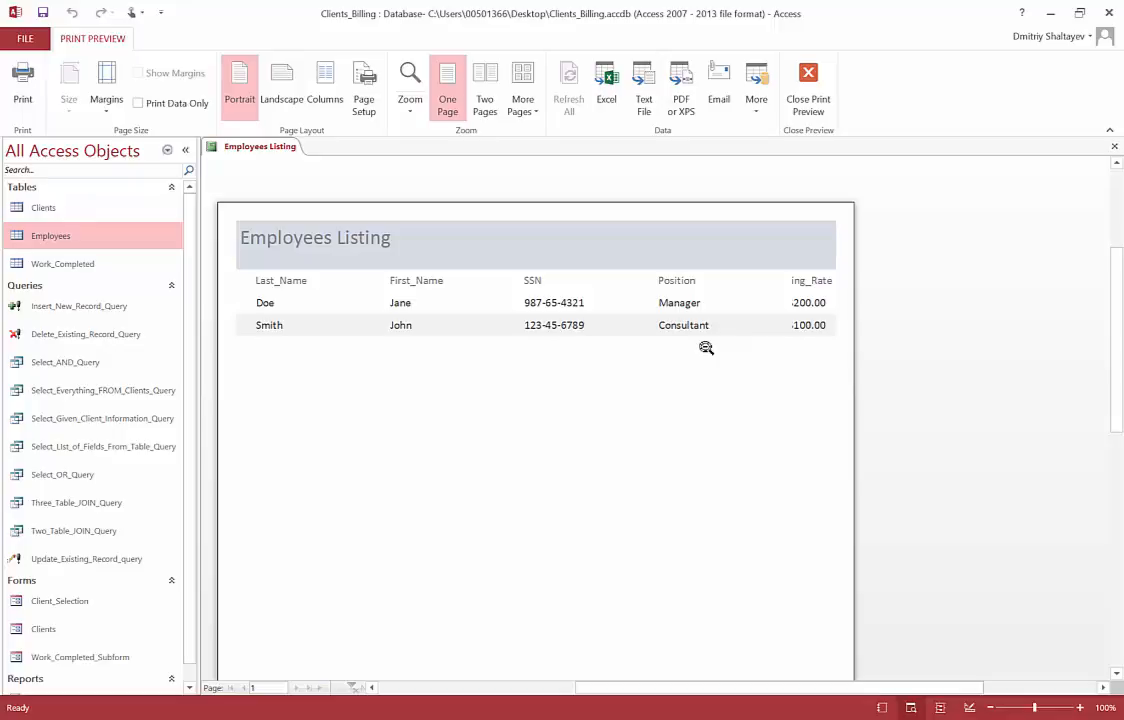
click(816, 103)
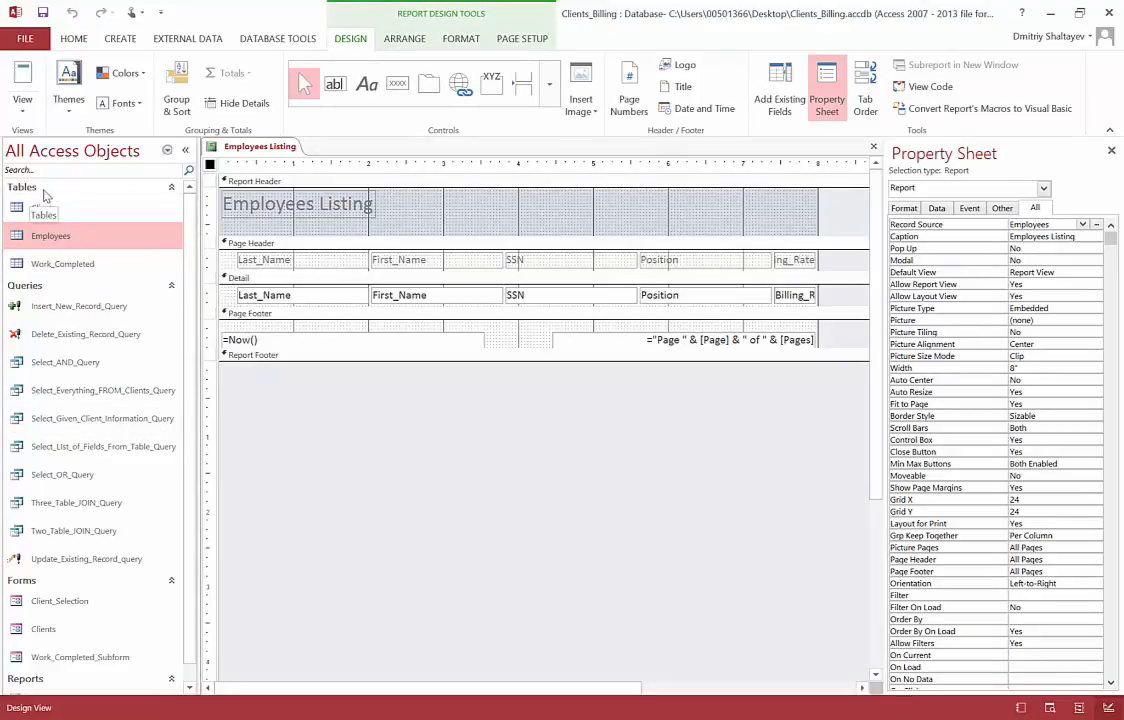
- Collapse the Tables, Queries and Forms object groups and close the report's Property Sheet
click(172, 187)
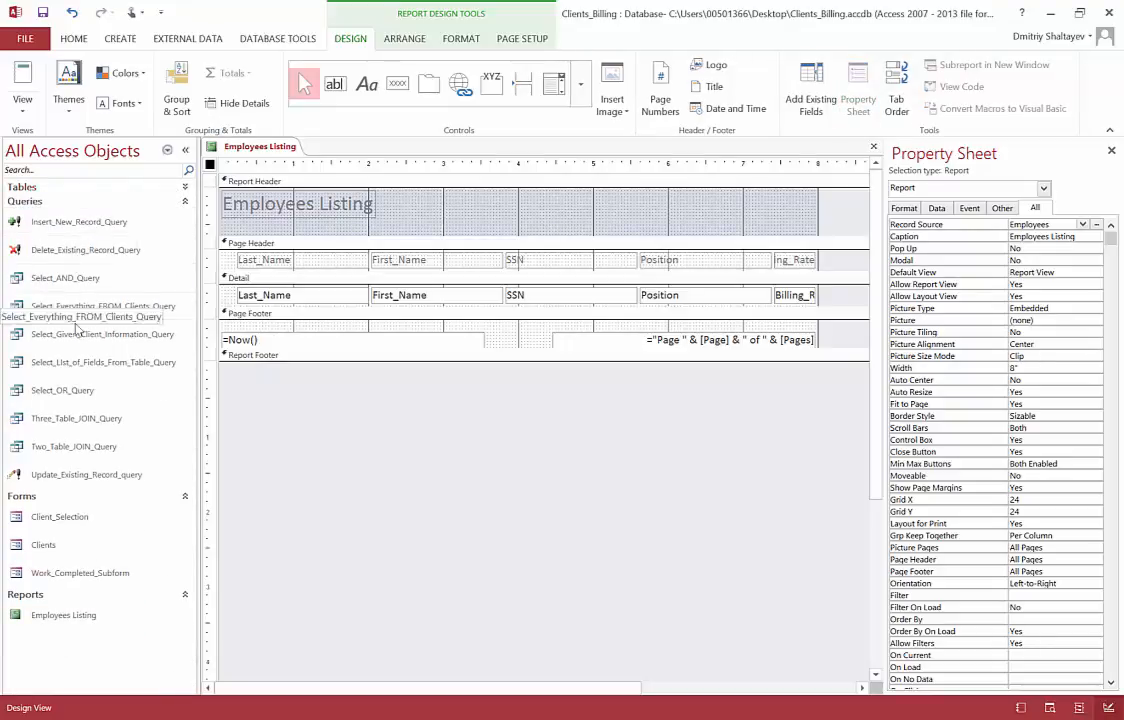
click(185, 202)
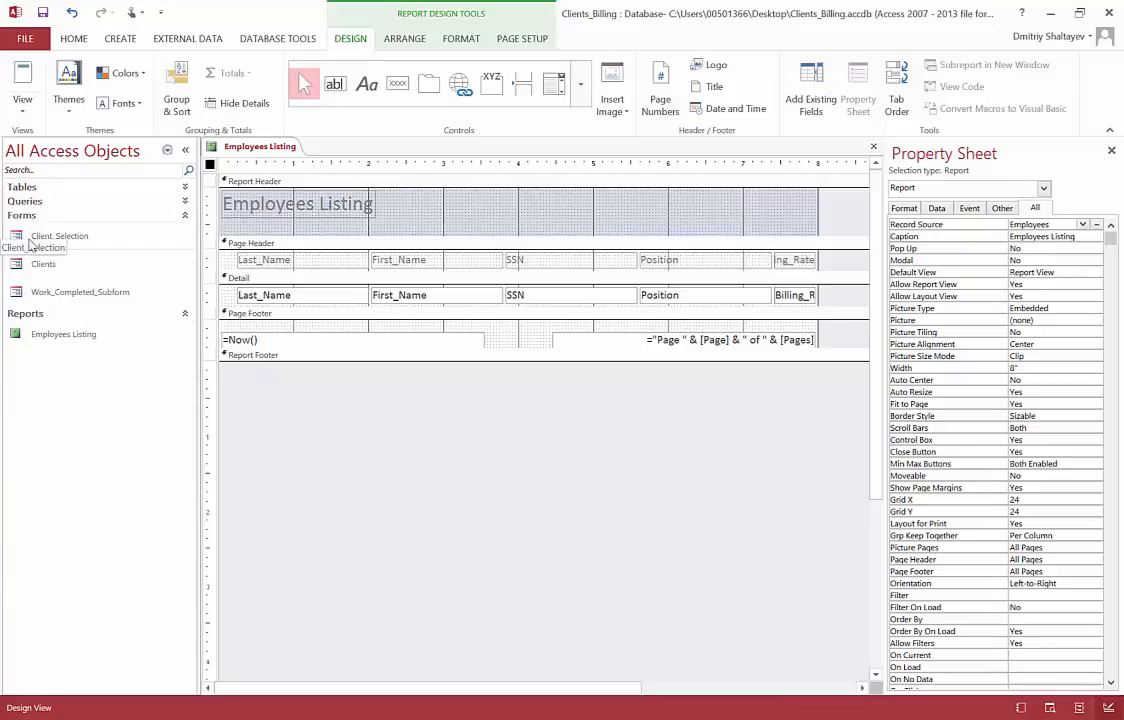
click(185, 215)
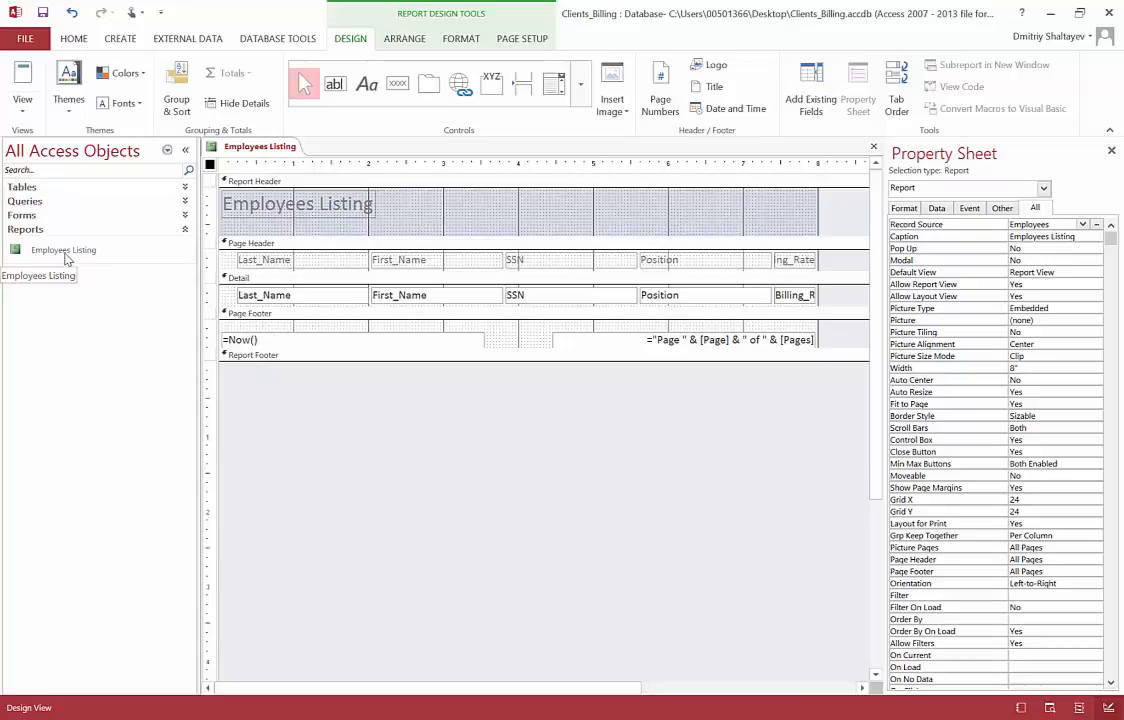
click(1110, 151)
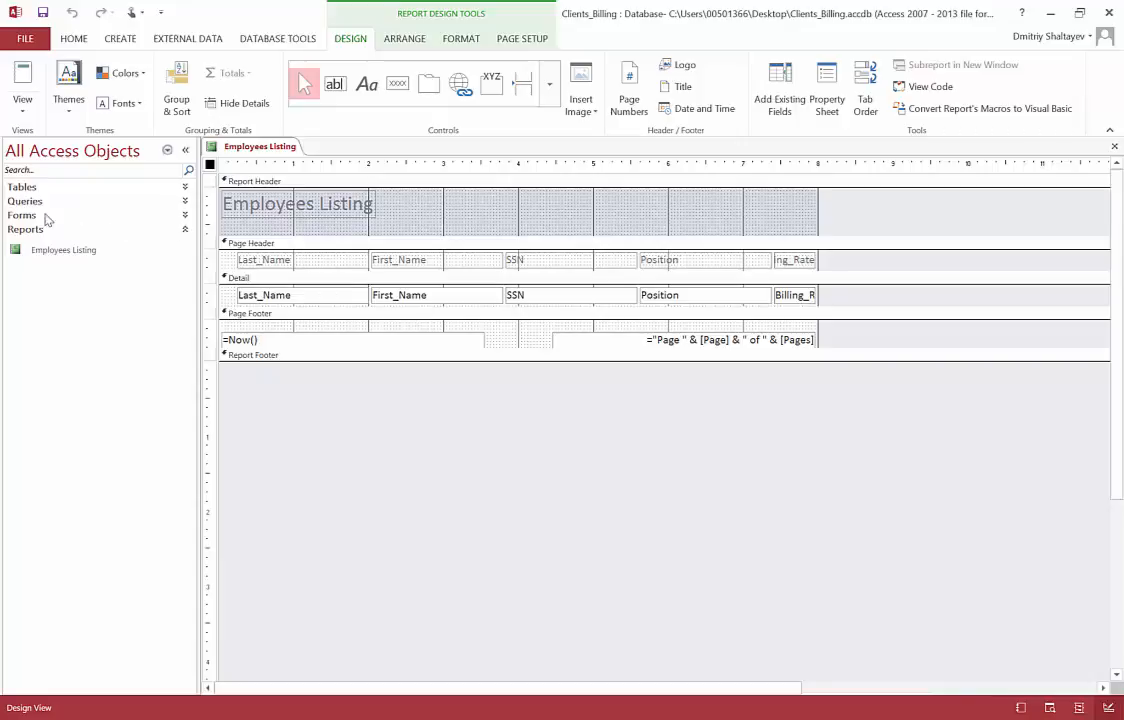
- Expand the Forms object group and open the Clients form
click(185, 216)
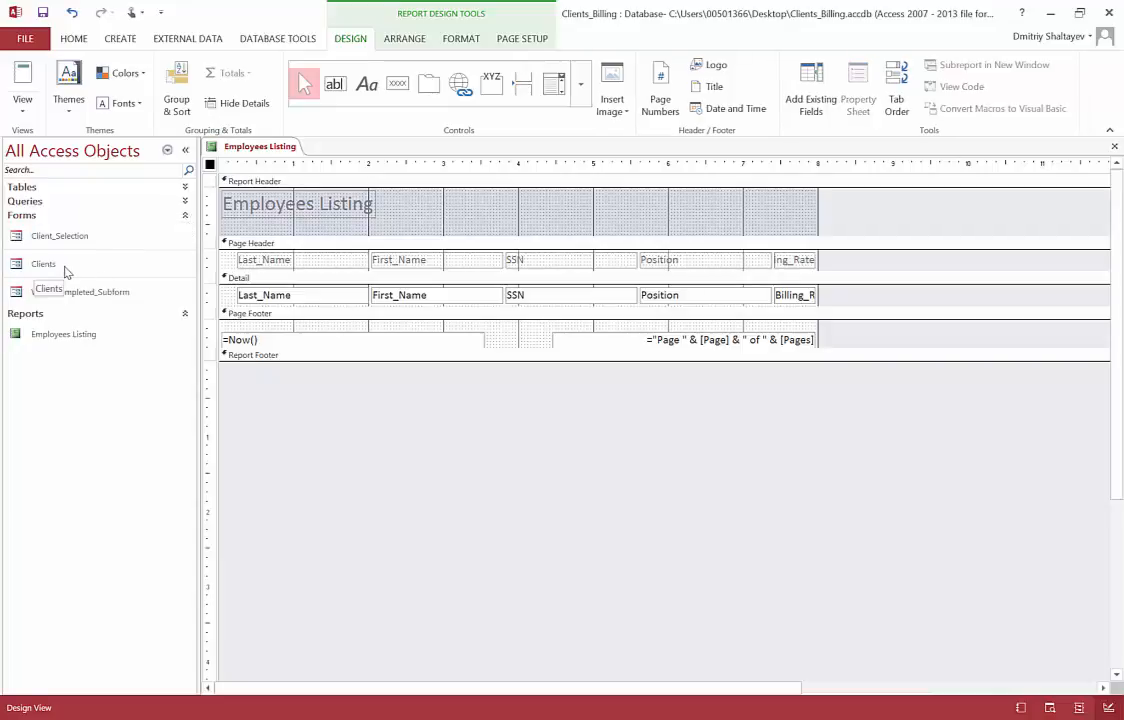
double_click(65, 270)
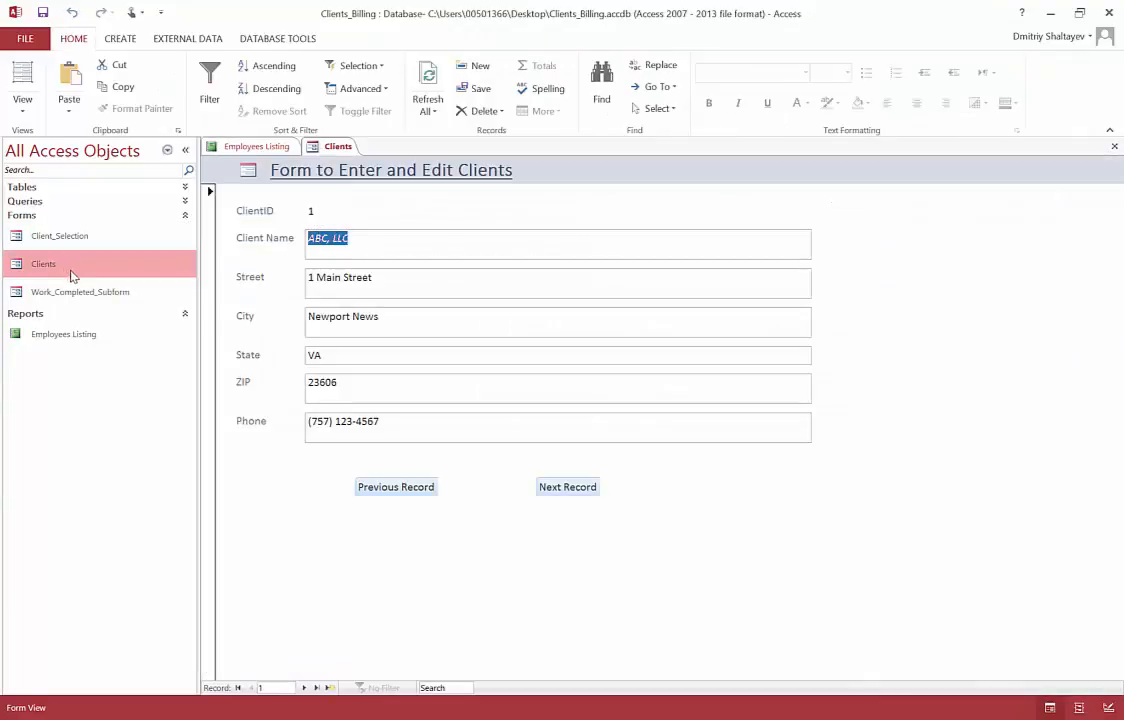
- Open the Clients form in Design View and examine its field labels, from ClientID to City
click(23, 106)
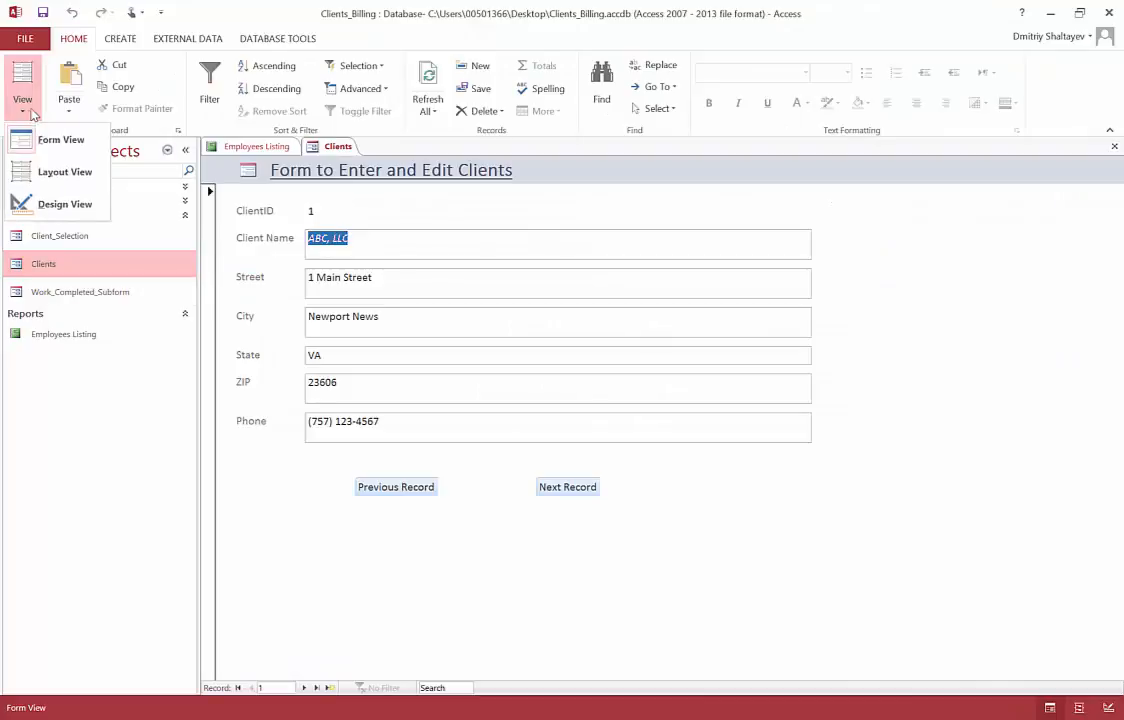
click(72, 205)
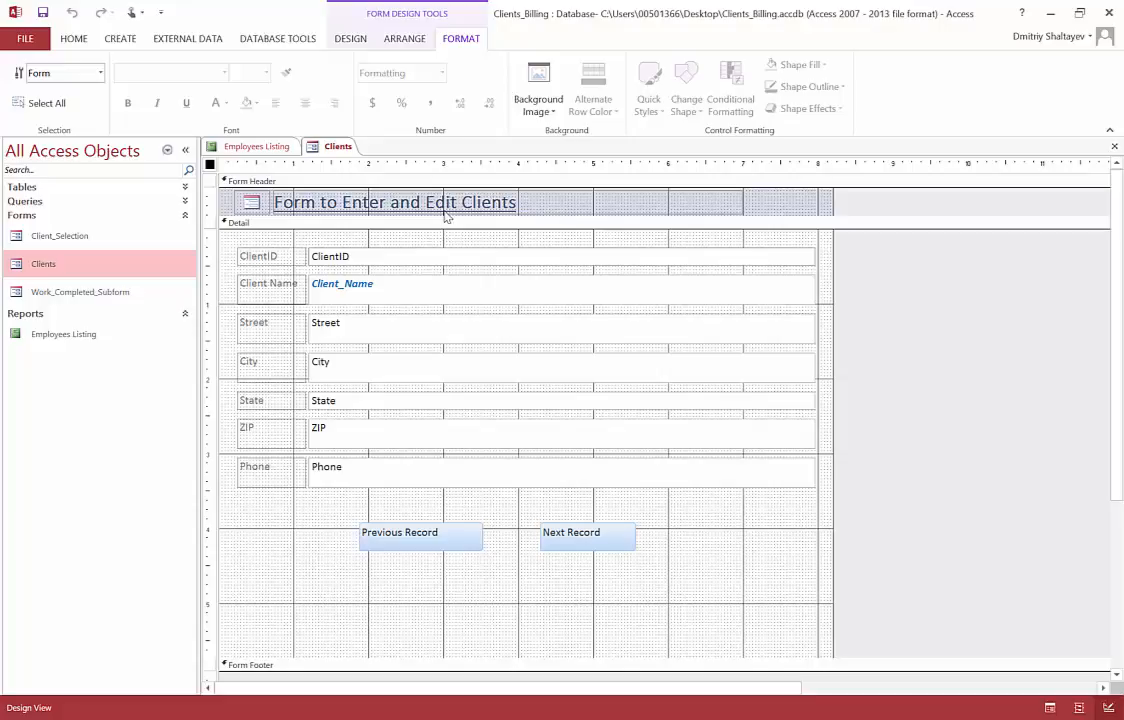
click(291, 256)
click(268, 289)
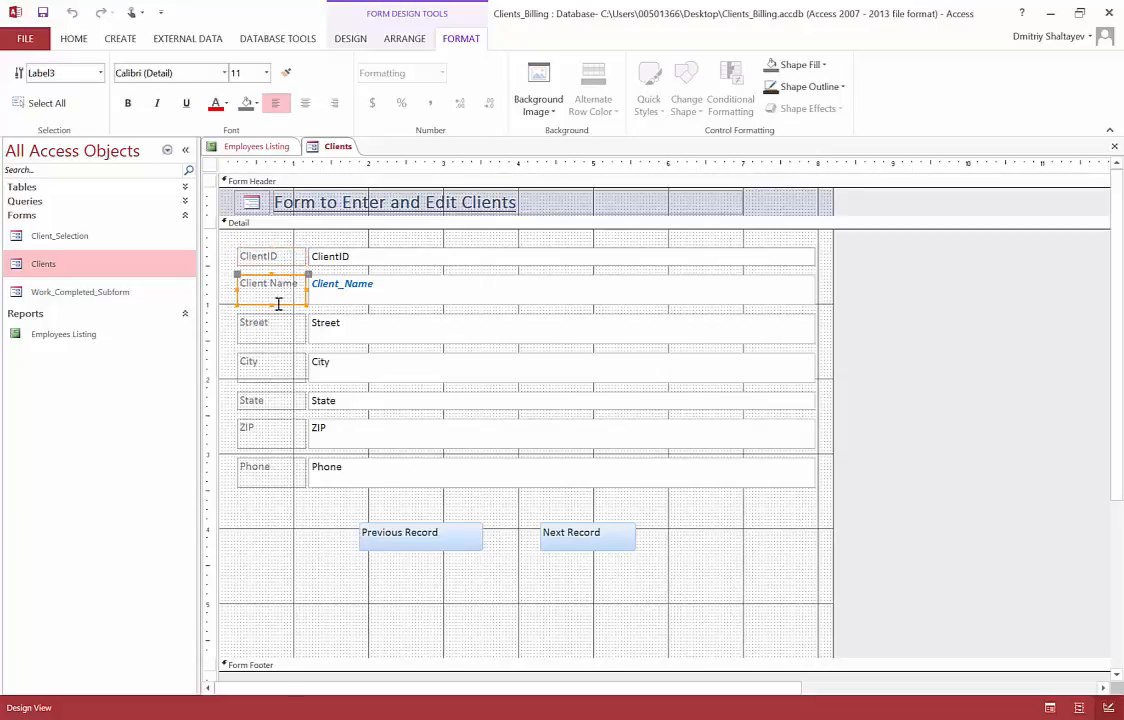
click(263, 326)
click(267, 369)
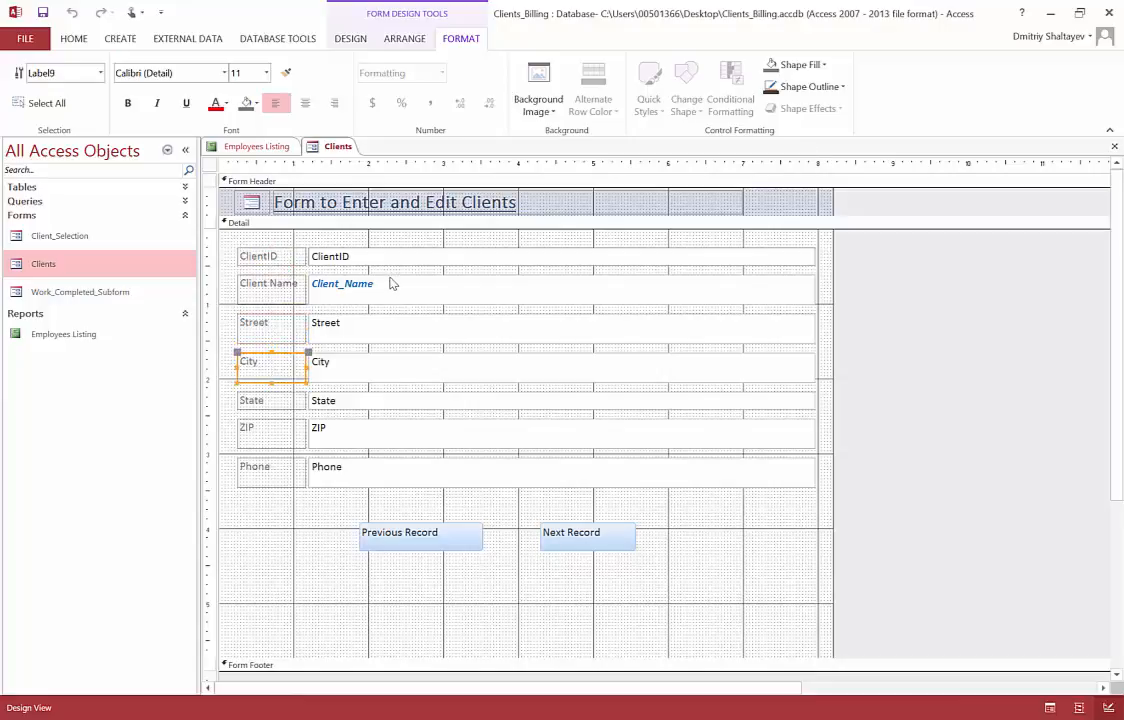
- Inspect the Previous Record button and the ClientID and Client_Name text boxes, and close the Clients form
click(473, 538)
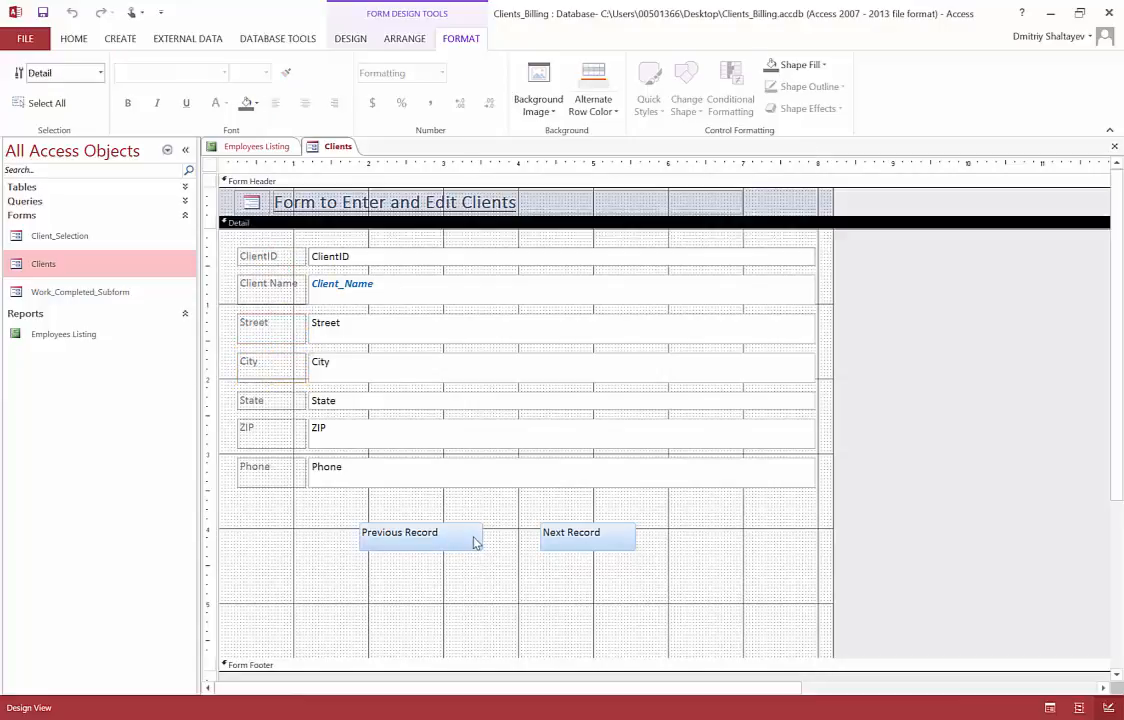
click(455, 538)
click(455, 540)
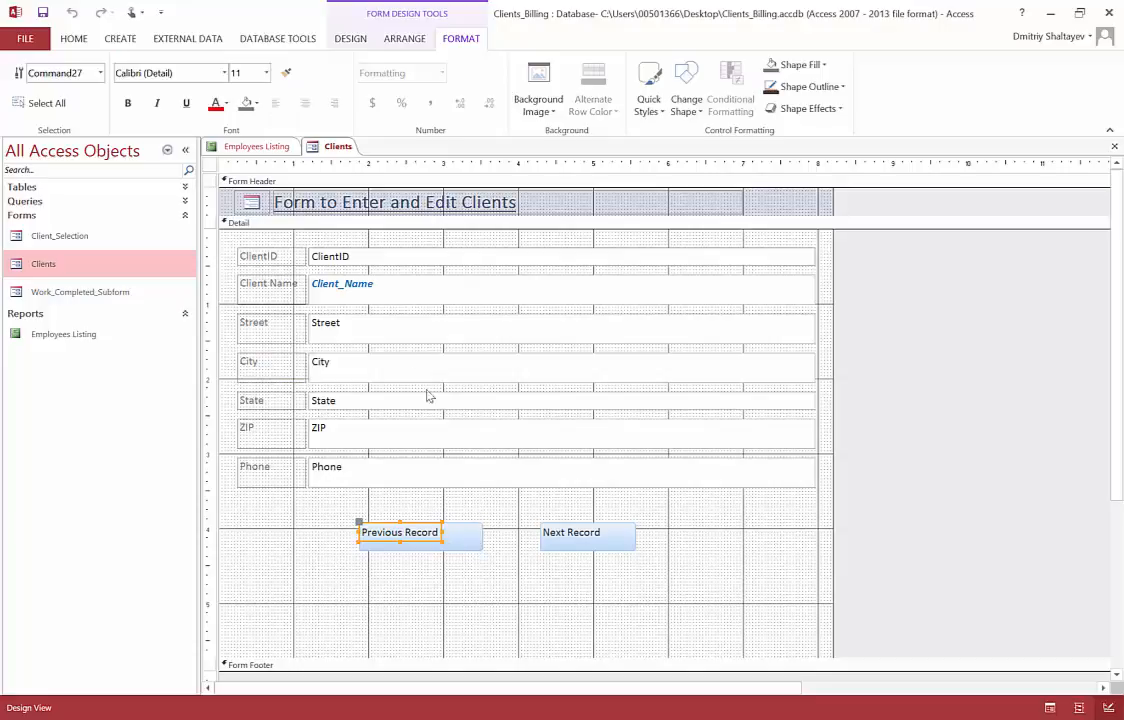
click(350, 258)
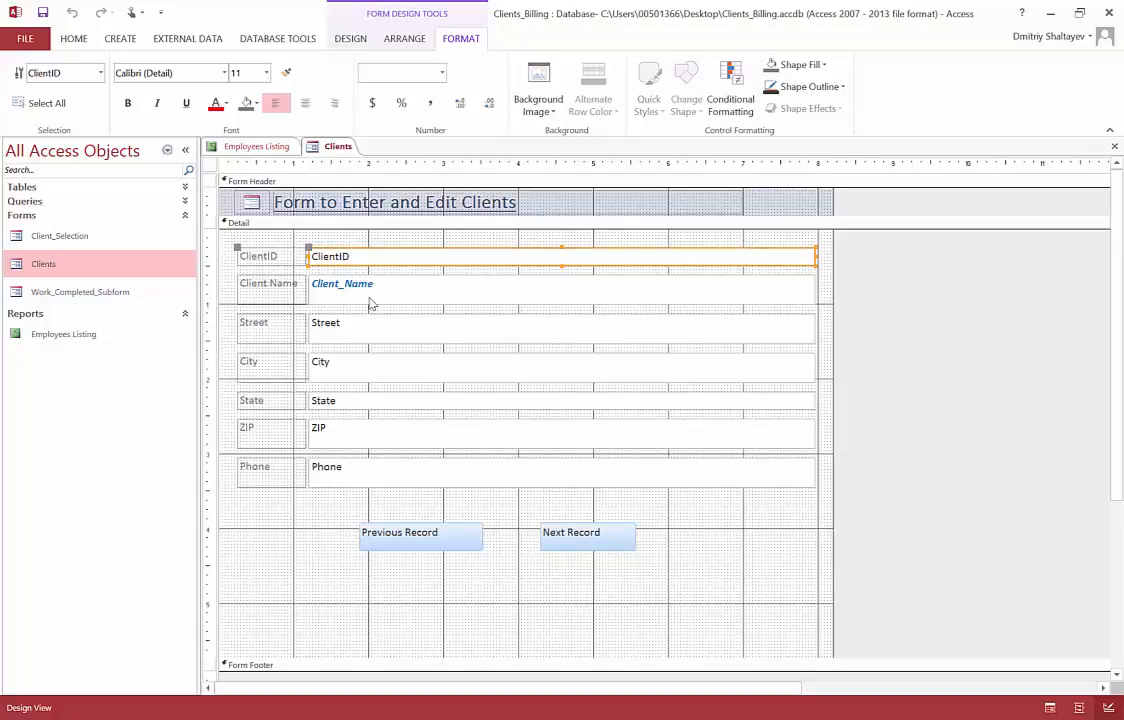
click(369, 298)
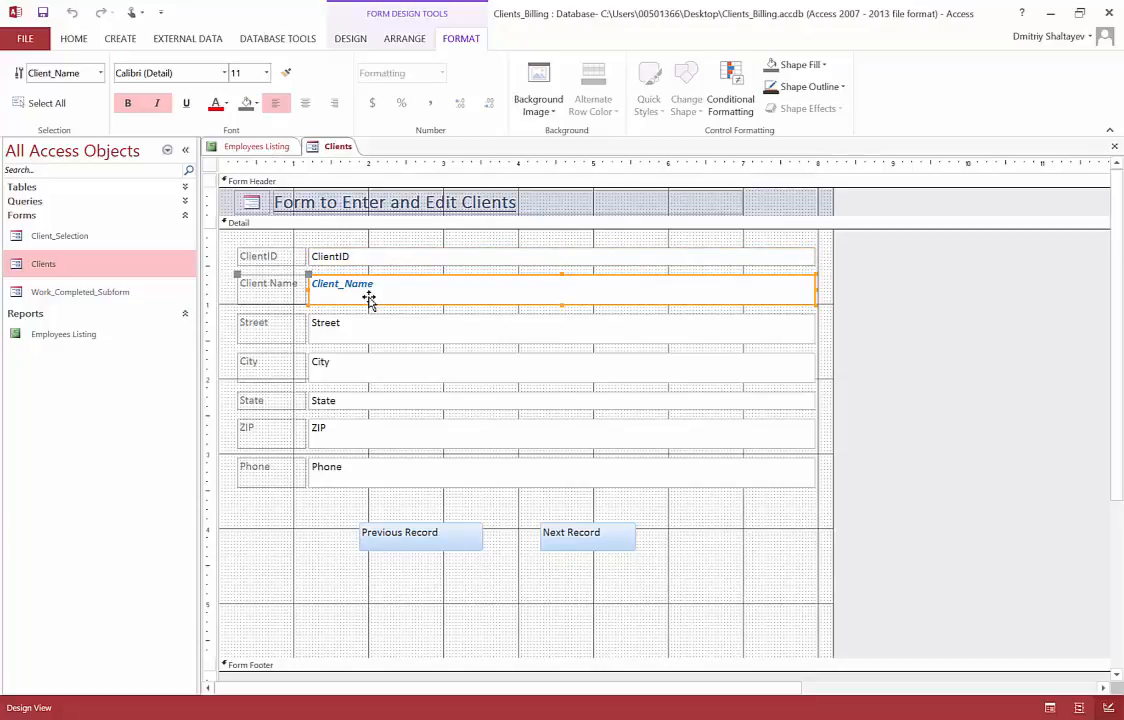
click(1113, 148)
- Open the Client_Selection form and check the employee drop-down in the first work record
double_click(96, 240)
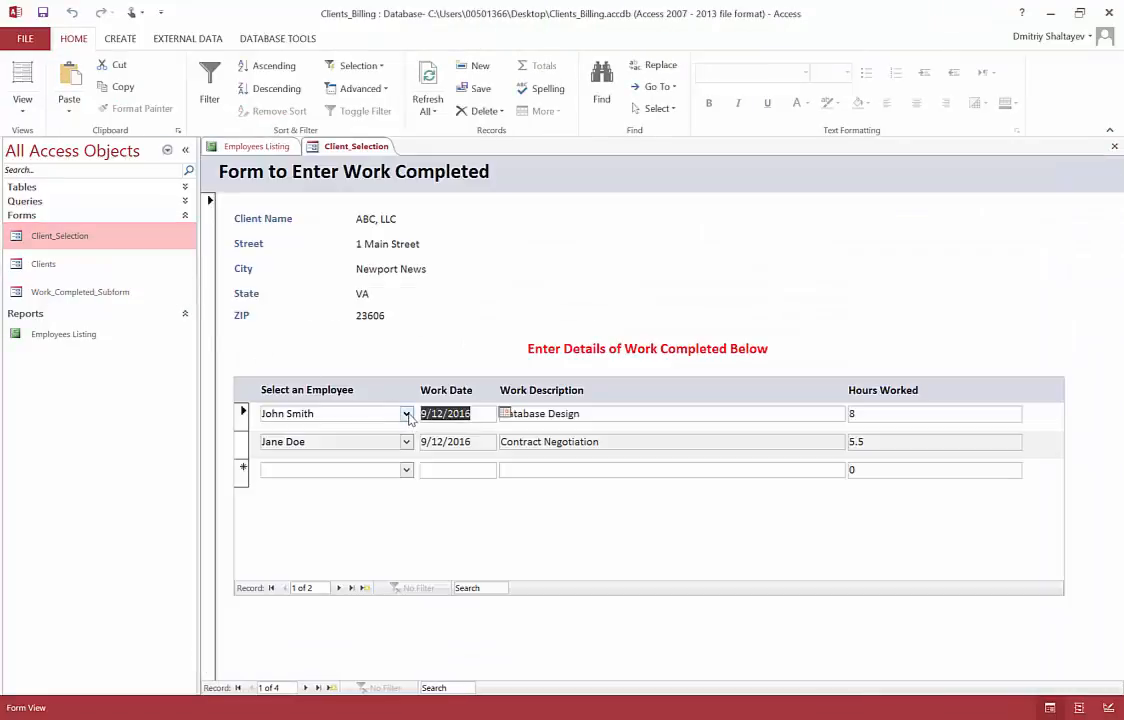
click(407, 414)
click(407, 414)
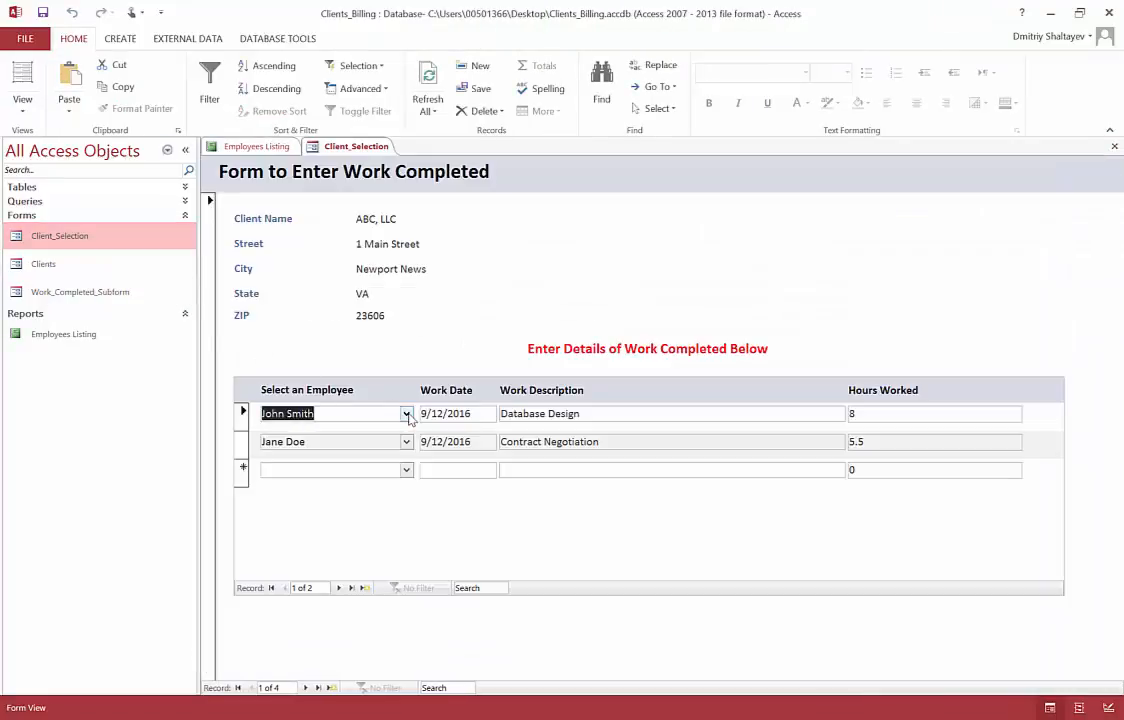
- Show the Client_Selection form in Design View, inspect the subform's Employee_ID combo box, and close the form
click(22, 110)
click(60, 205)
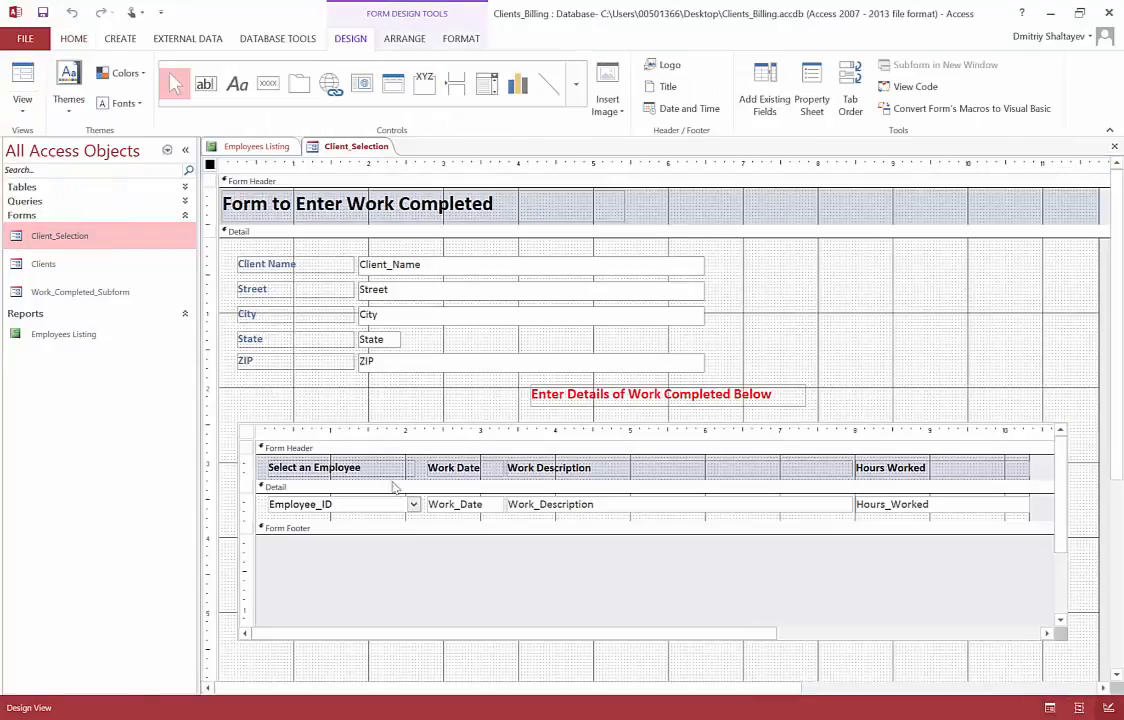
click(345, 504)
click(345, 504)
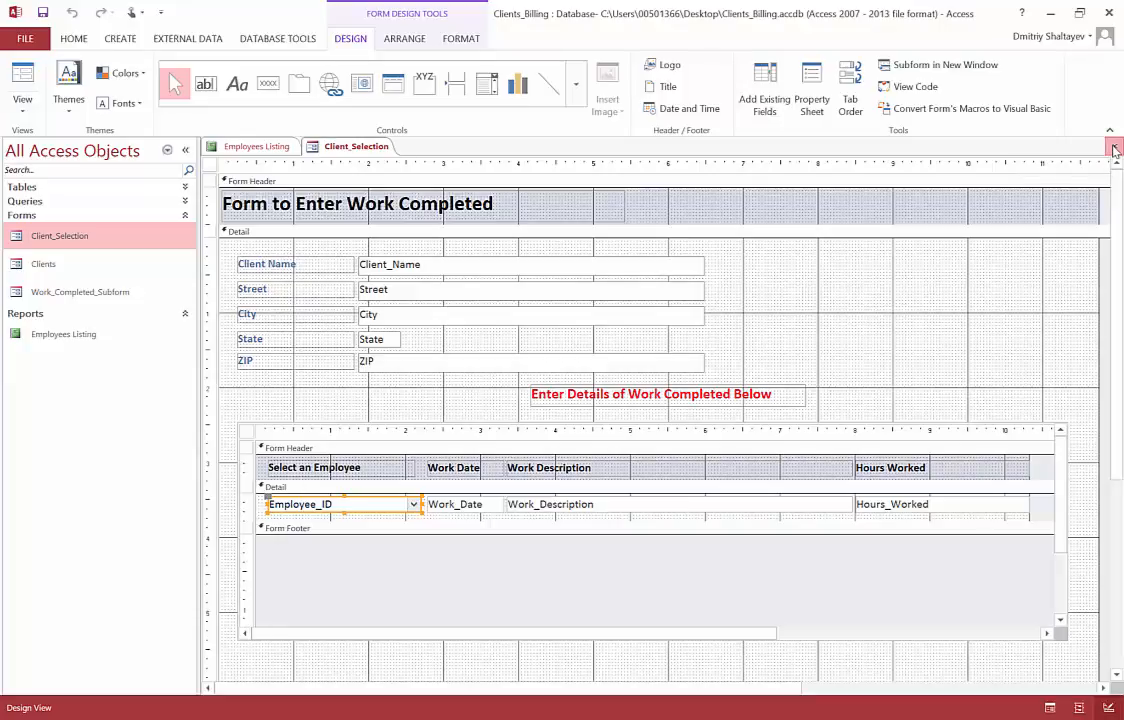
click(1115, 148)
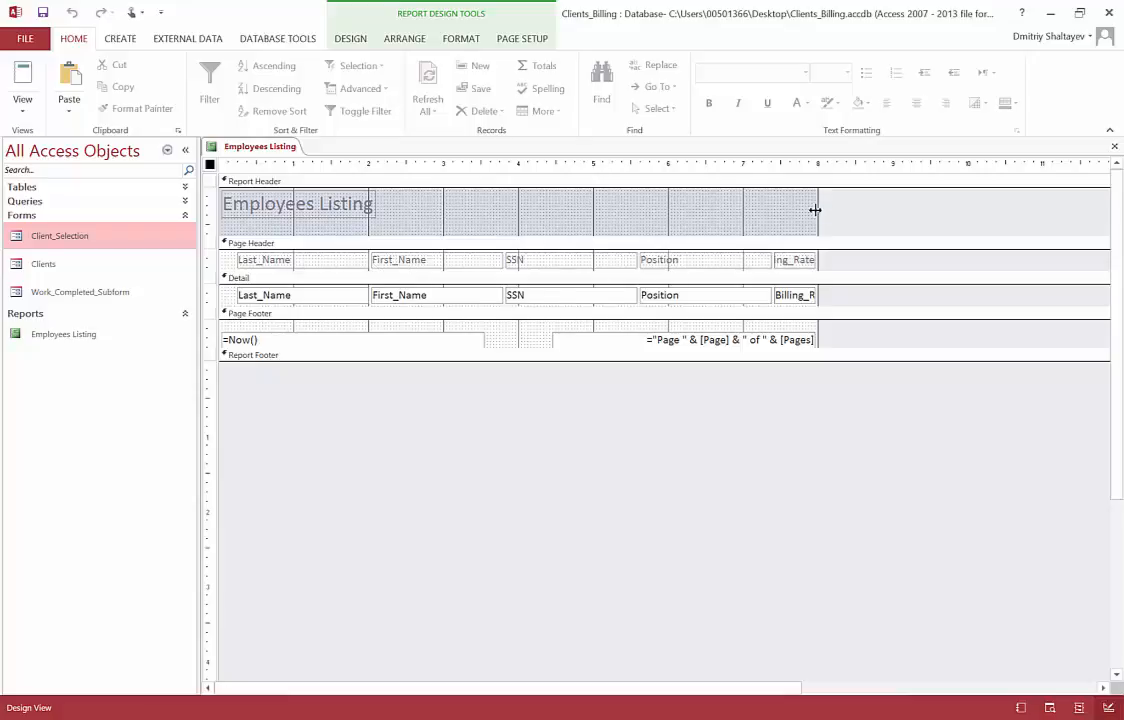
- Widen the Employees Listing report's design area to about 8.5 inches
drag(815, 210, 855, 228)
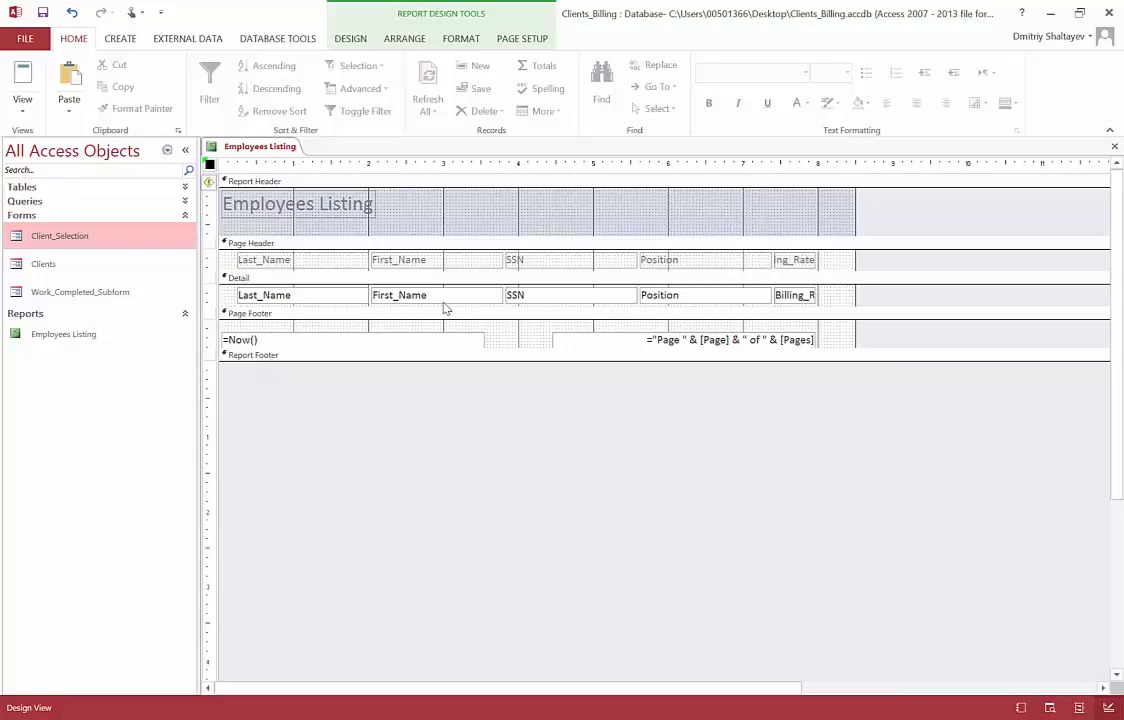
right_click(919, 346)
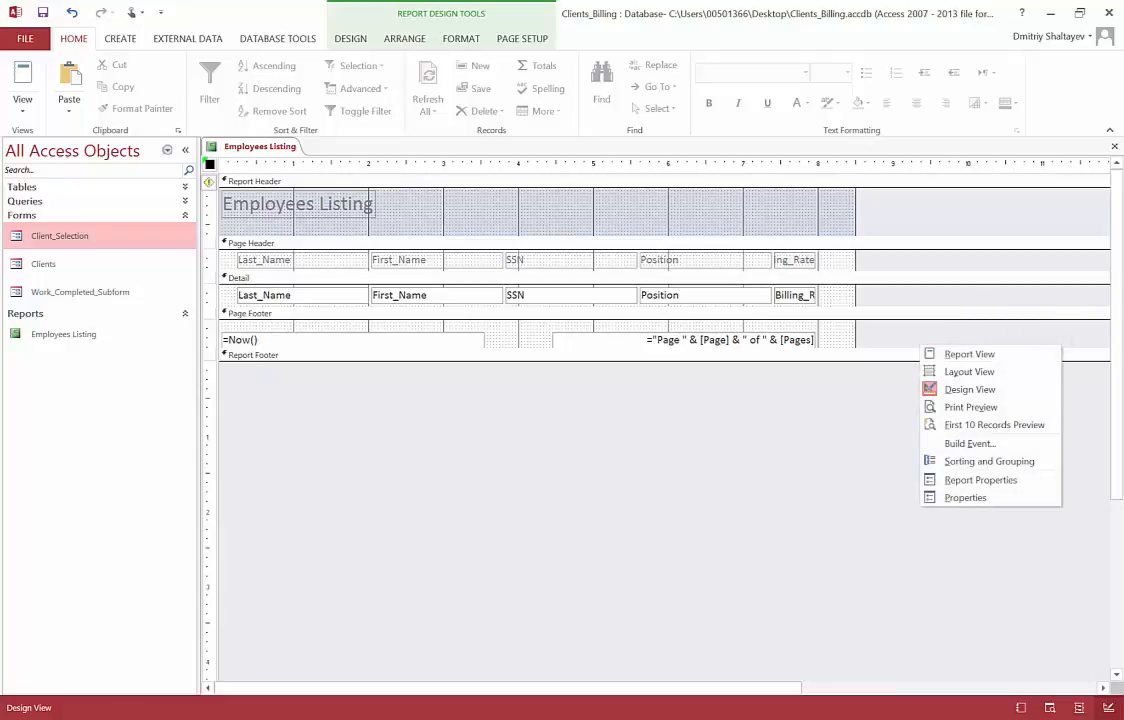
click(676, 492)
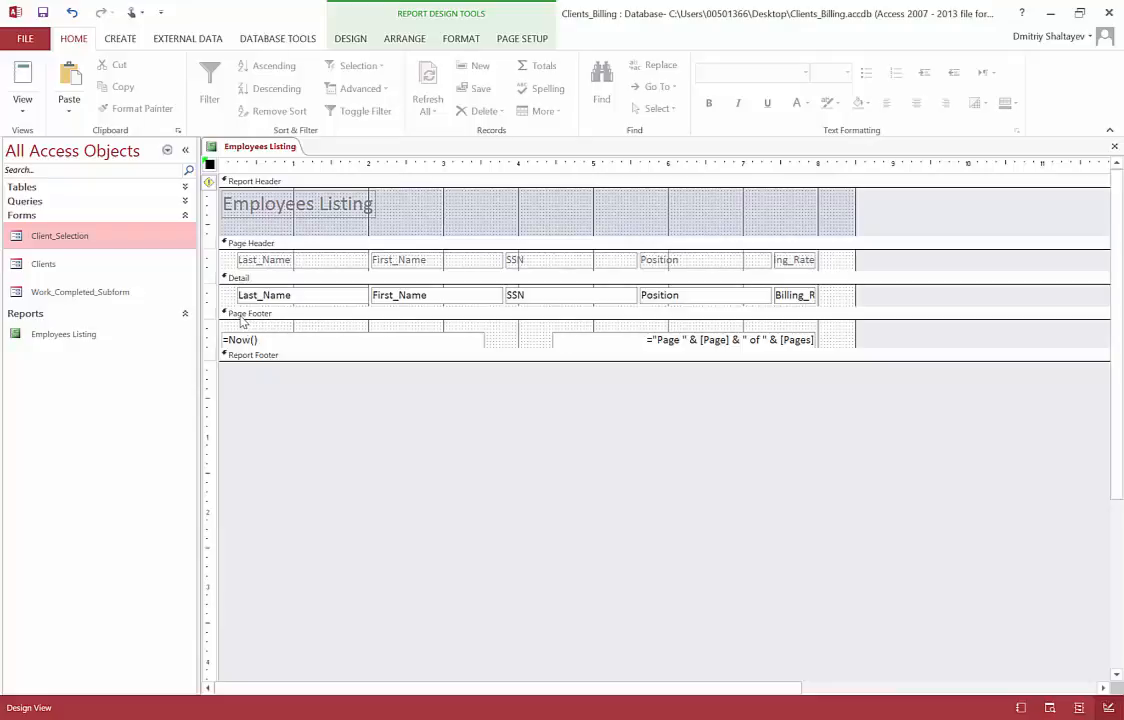
- Examine the report's sections by selecting the Page Header, Page Footer, Report Header and Report Footer
click(240, 246)
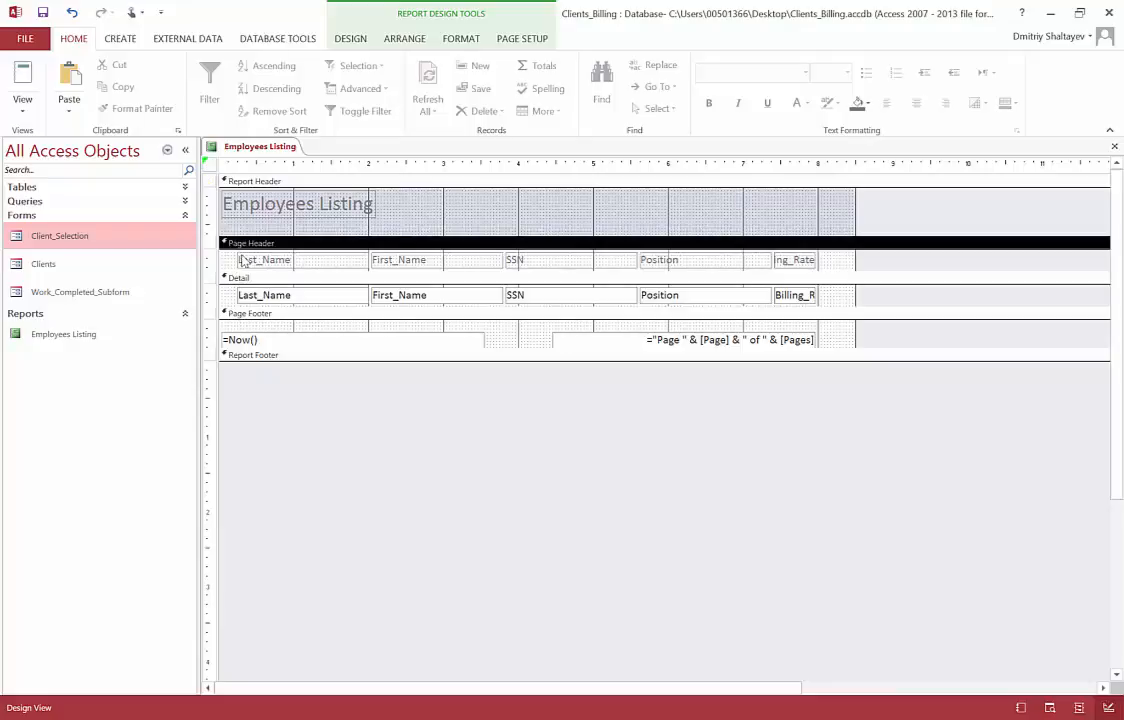
click(256, 315)
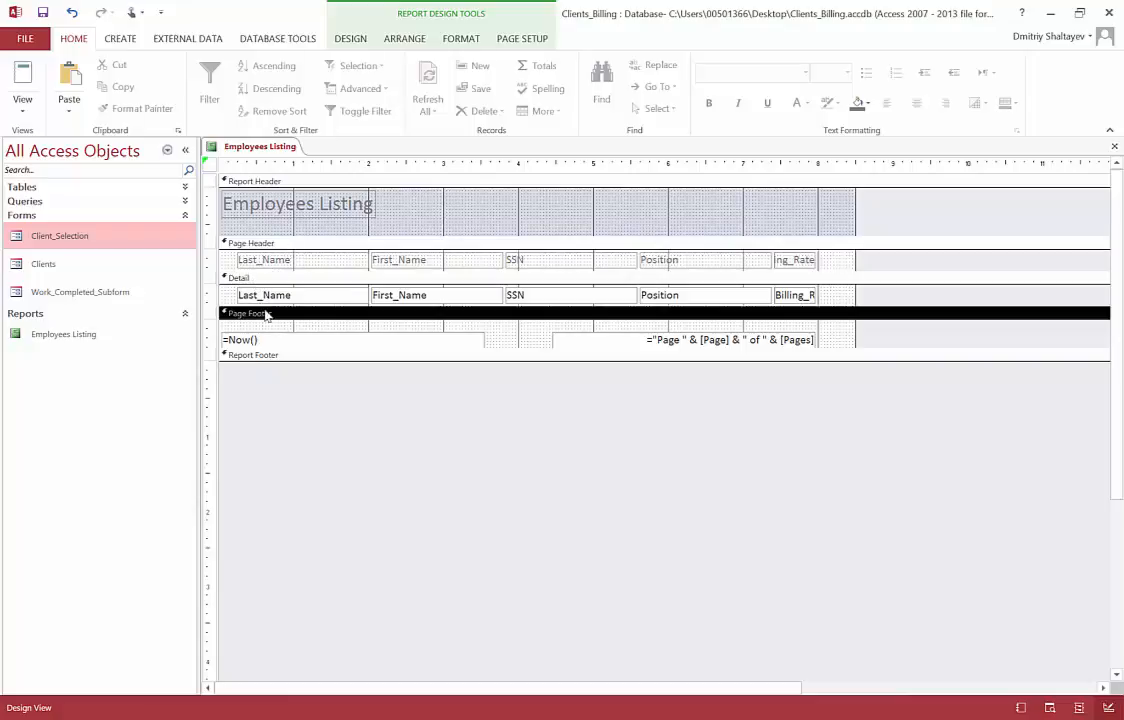
click(284, 245)
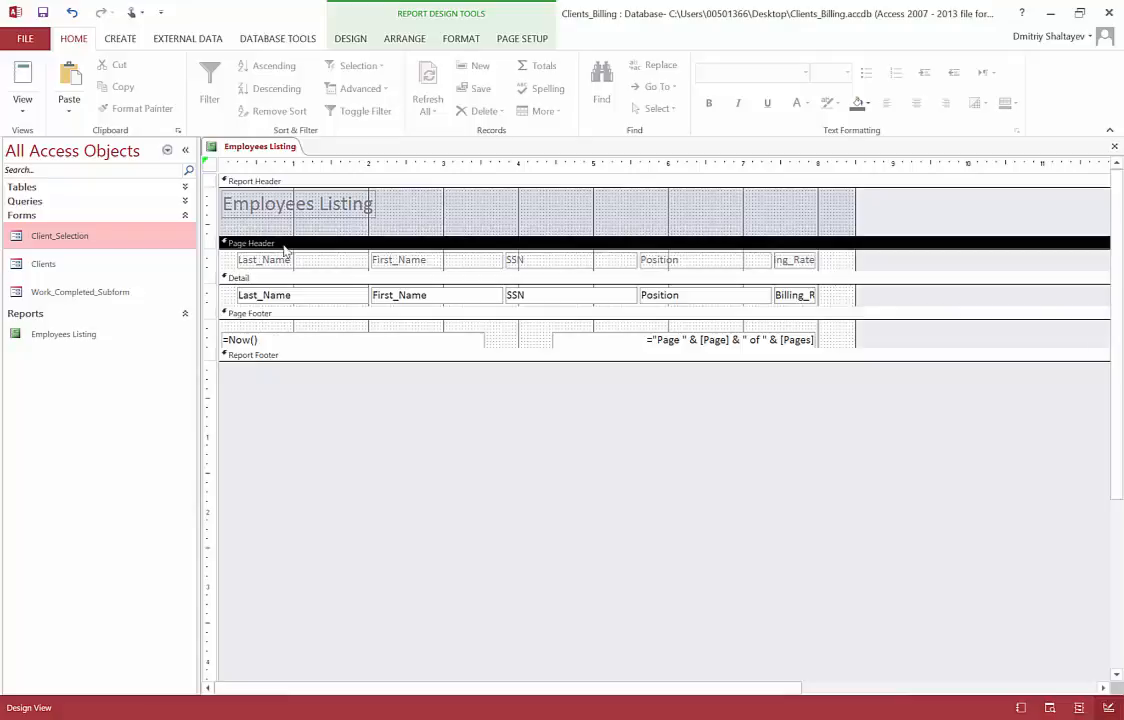
click(278, 315)
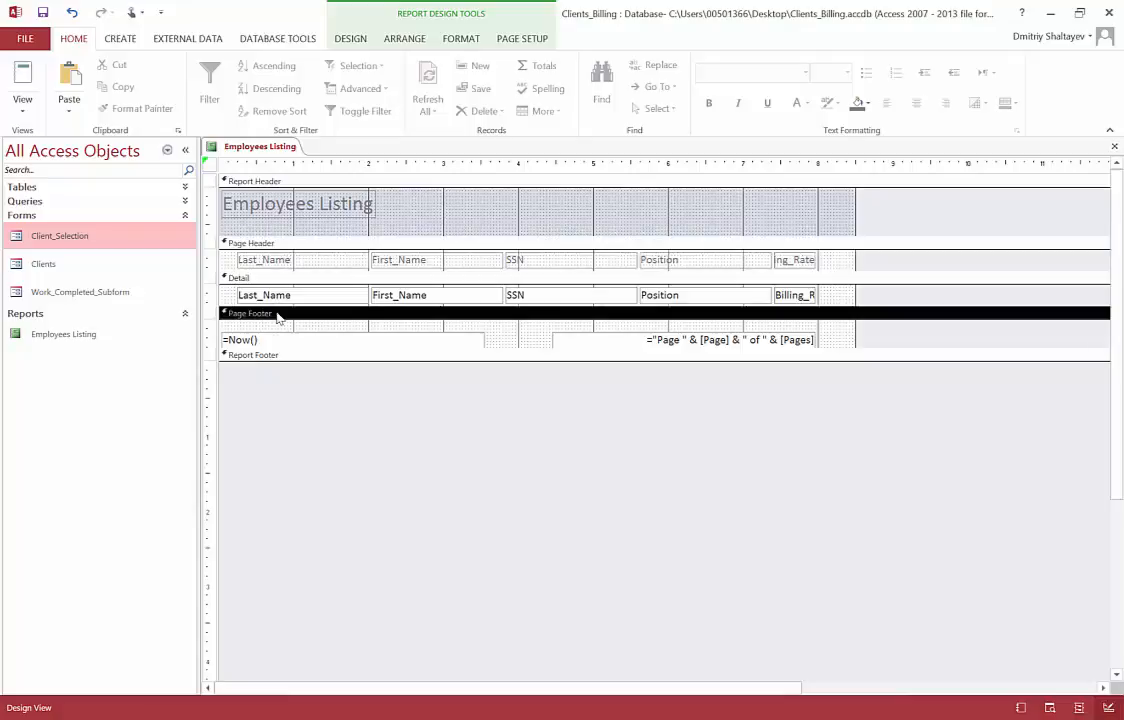
click(280, 182)
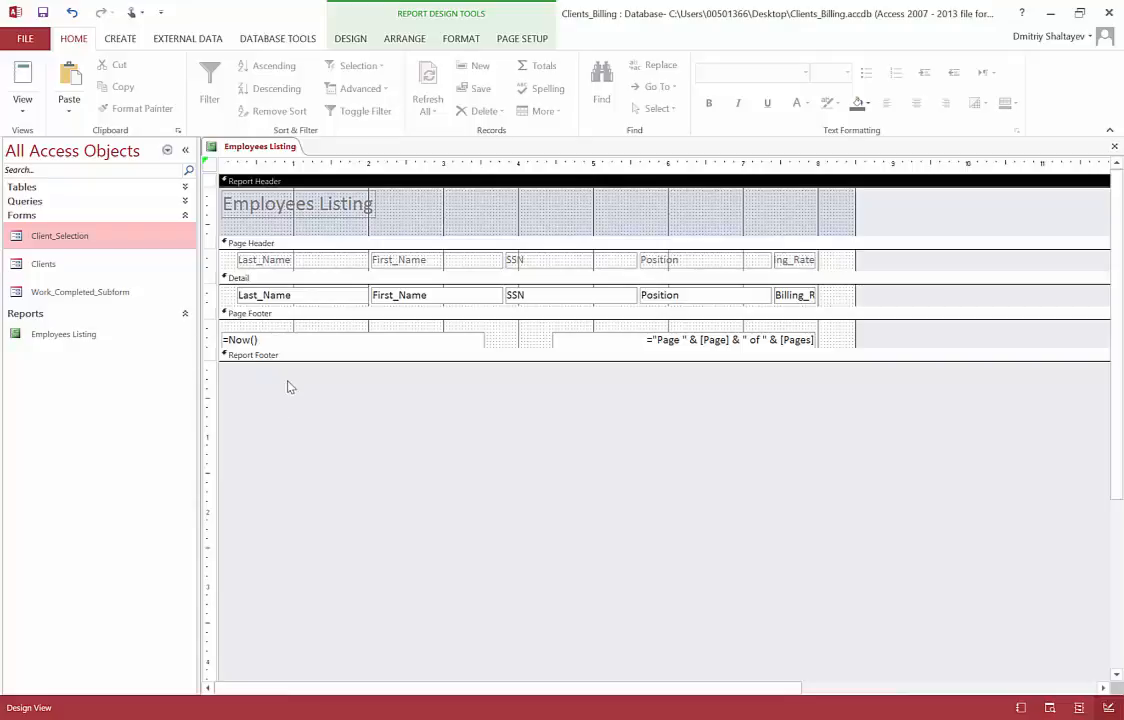
click(300, 358)
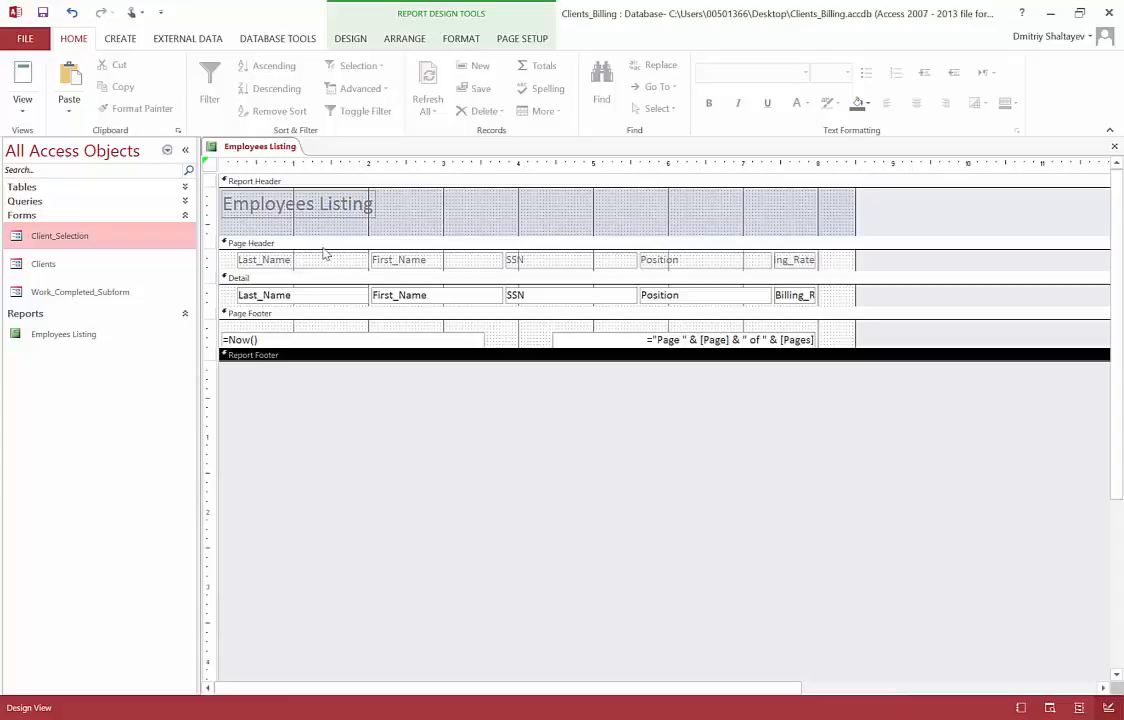
- Show the Property Sheet and inspect the Employees Listing title label, the Last_Name text box and the First_Name header label
click(318, 205)
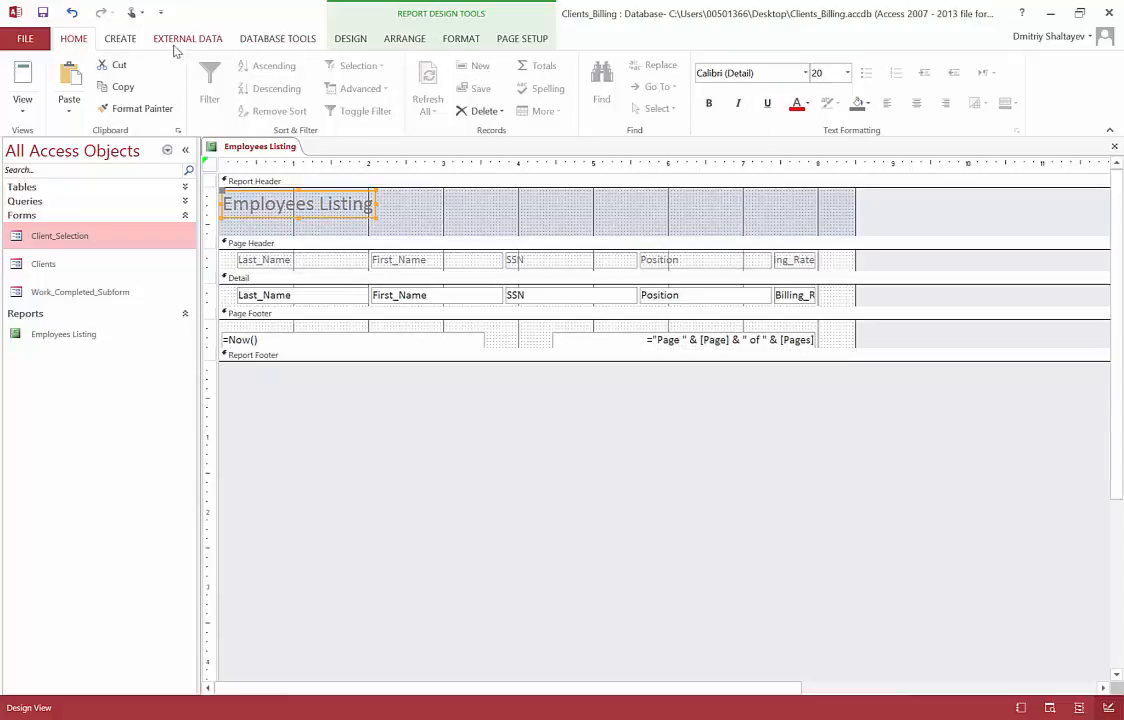
click(352, 40)
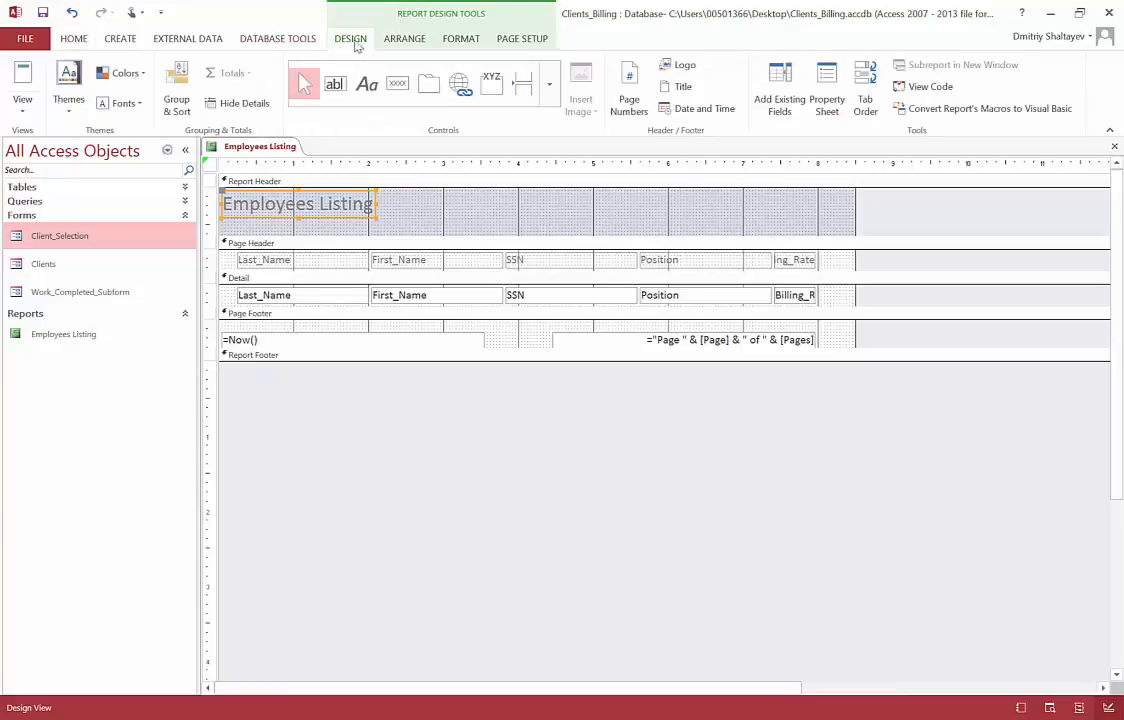
click(830, 108)
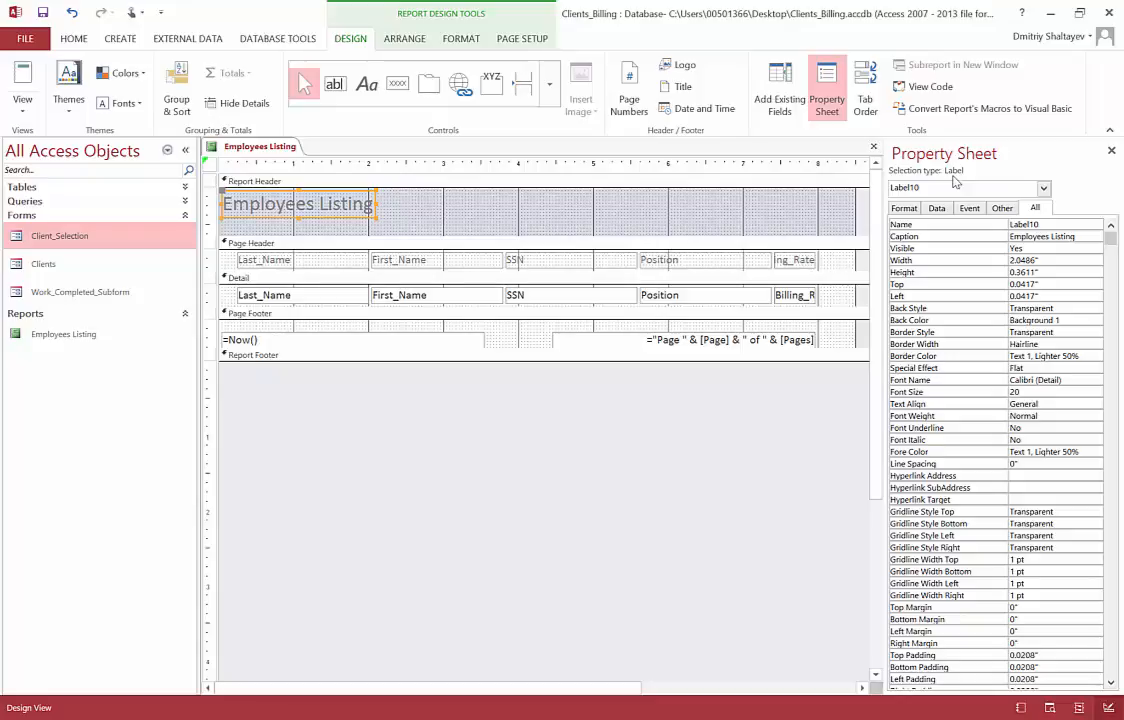
click(334, 298)
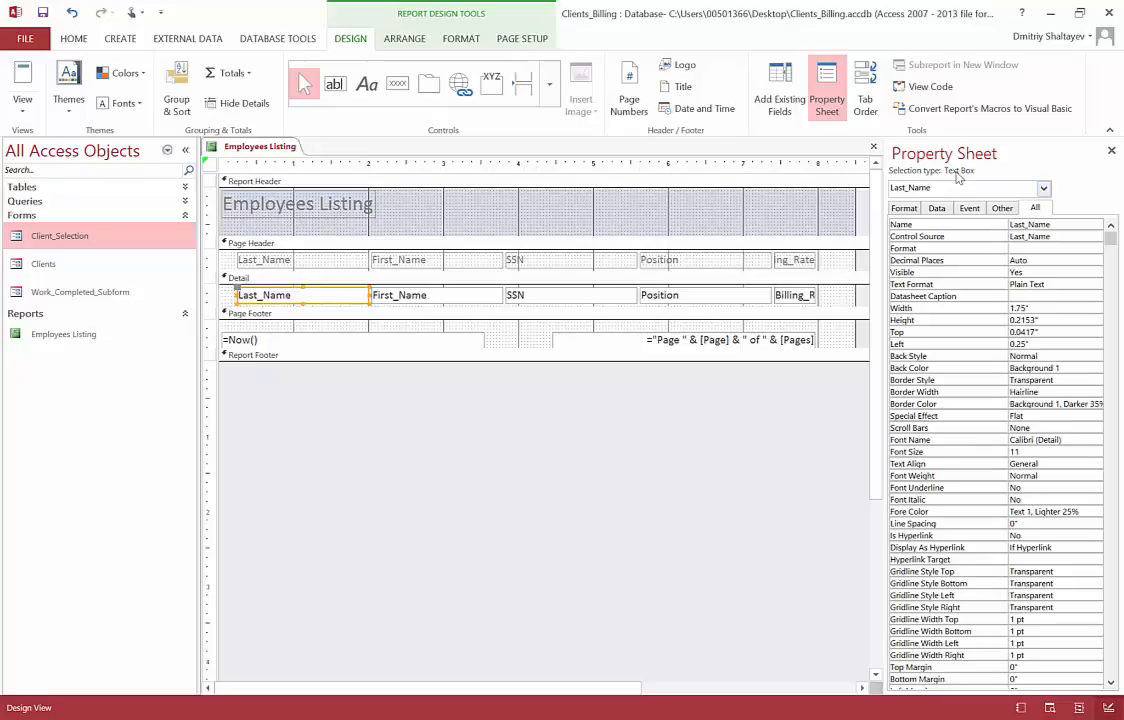
click(401, 260)
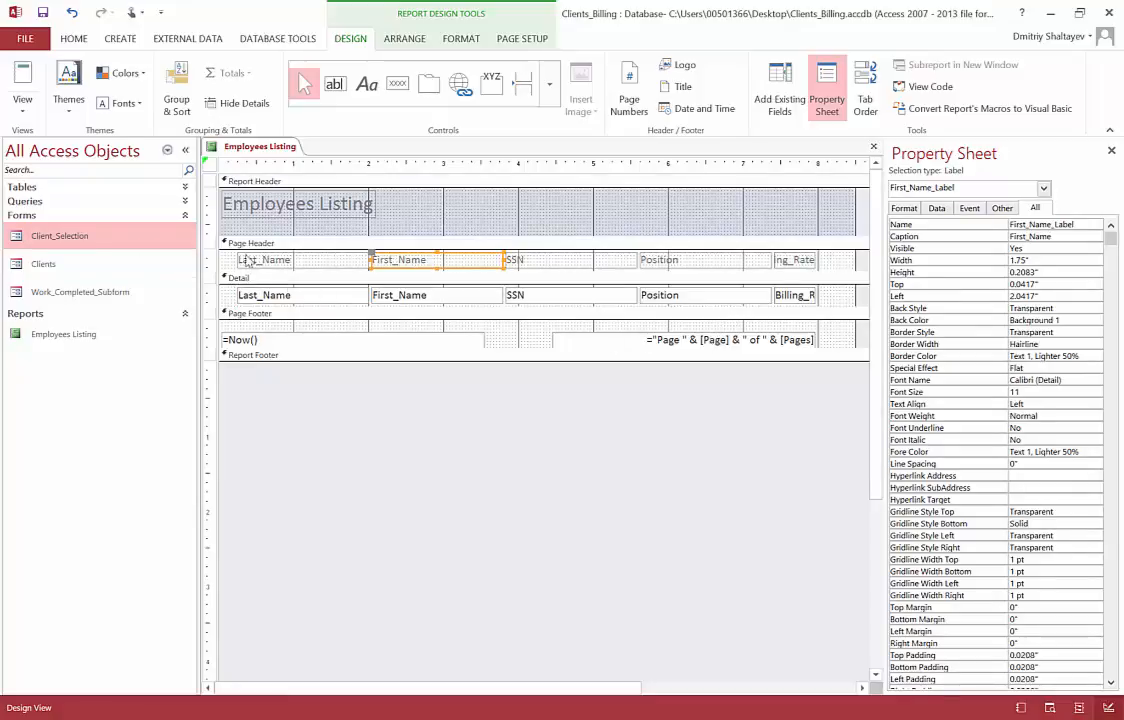
- Display the report in Report View and try to delete the first name in the second employee record
click(35, 116)
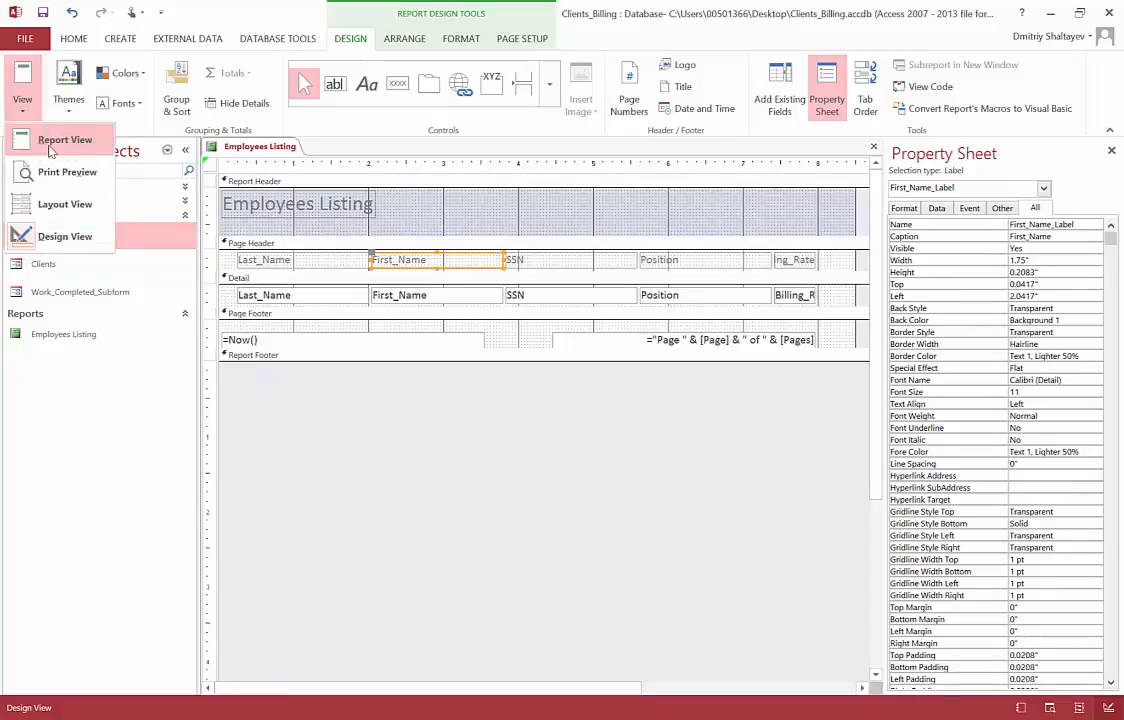
click(50, 140)
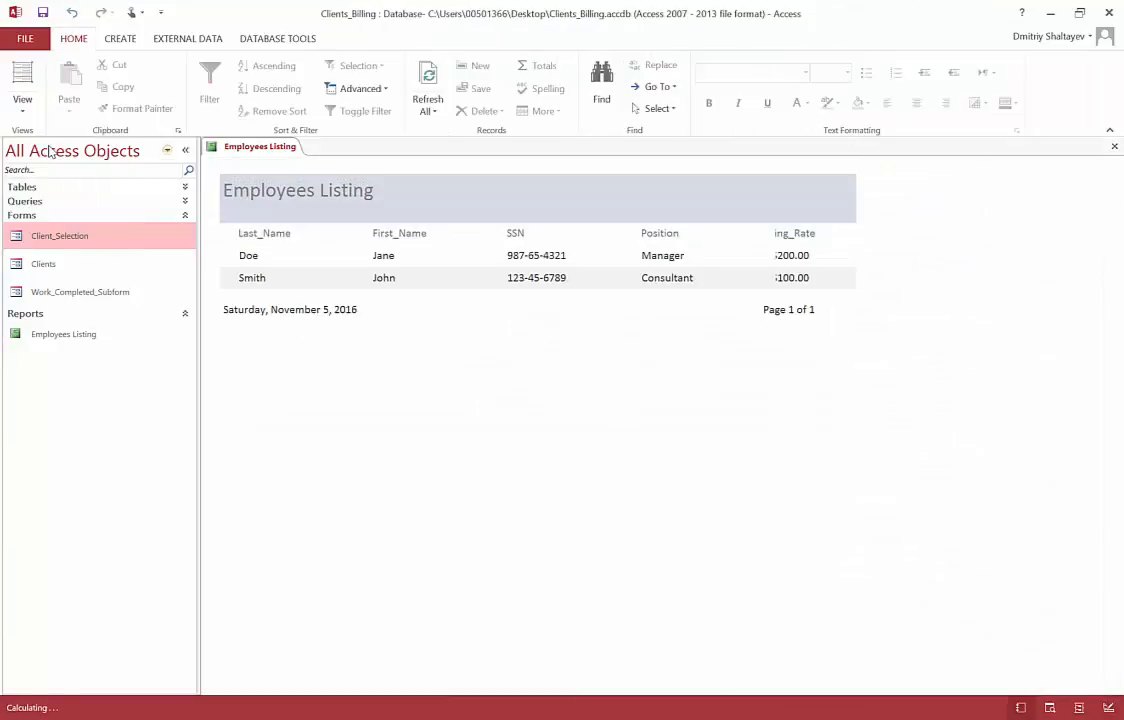
drag(375, 255, 409, 260)
double_click(390, 277)
key(Delete)
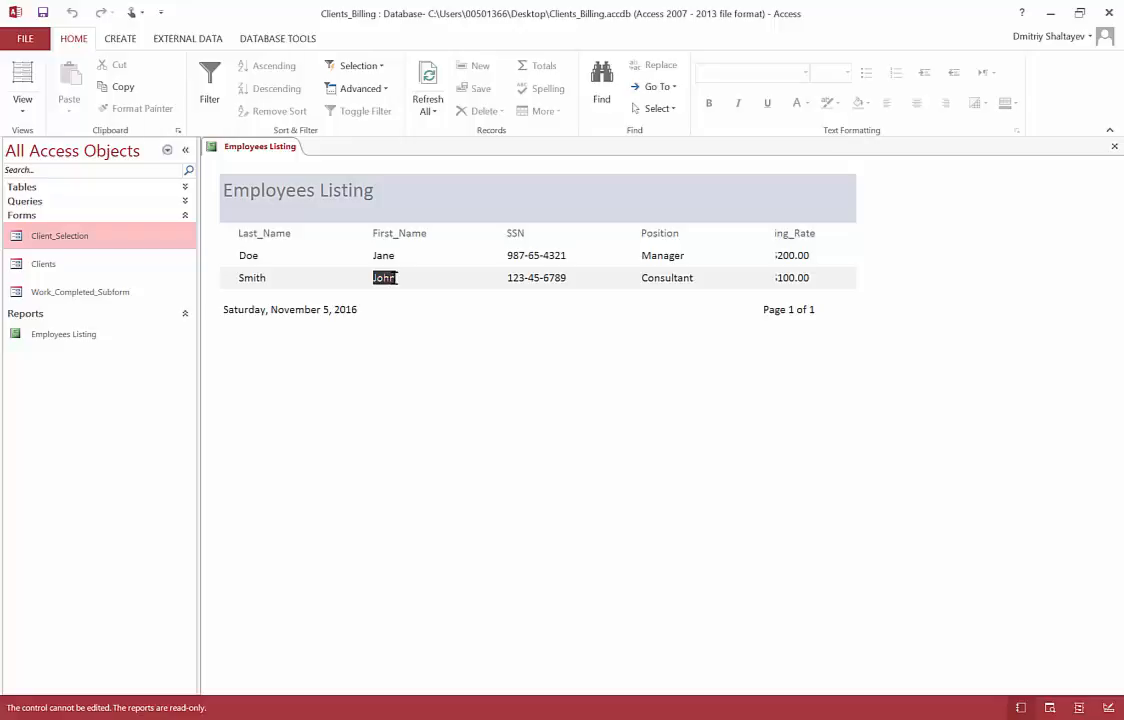
key(Delete)
- Return the report to Design View and inspect the properties of the First_Name text box and the Employees Listing title label
click(22, 105)
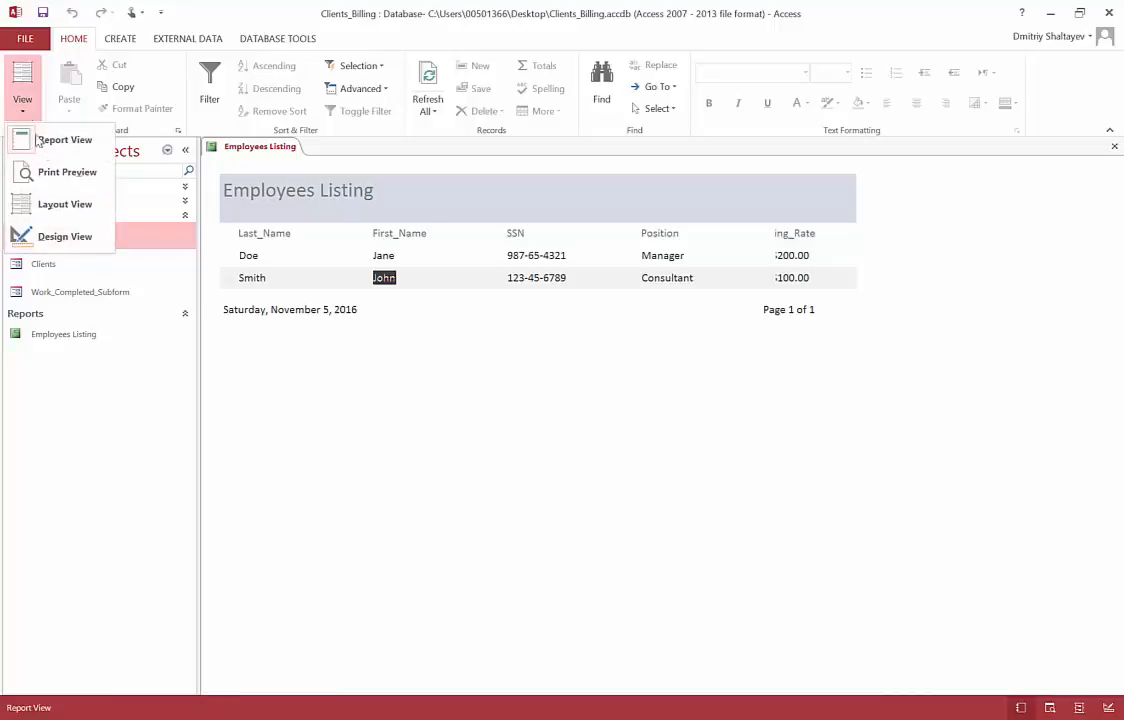
click(75, 237)
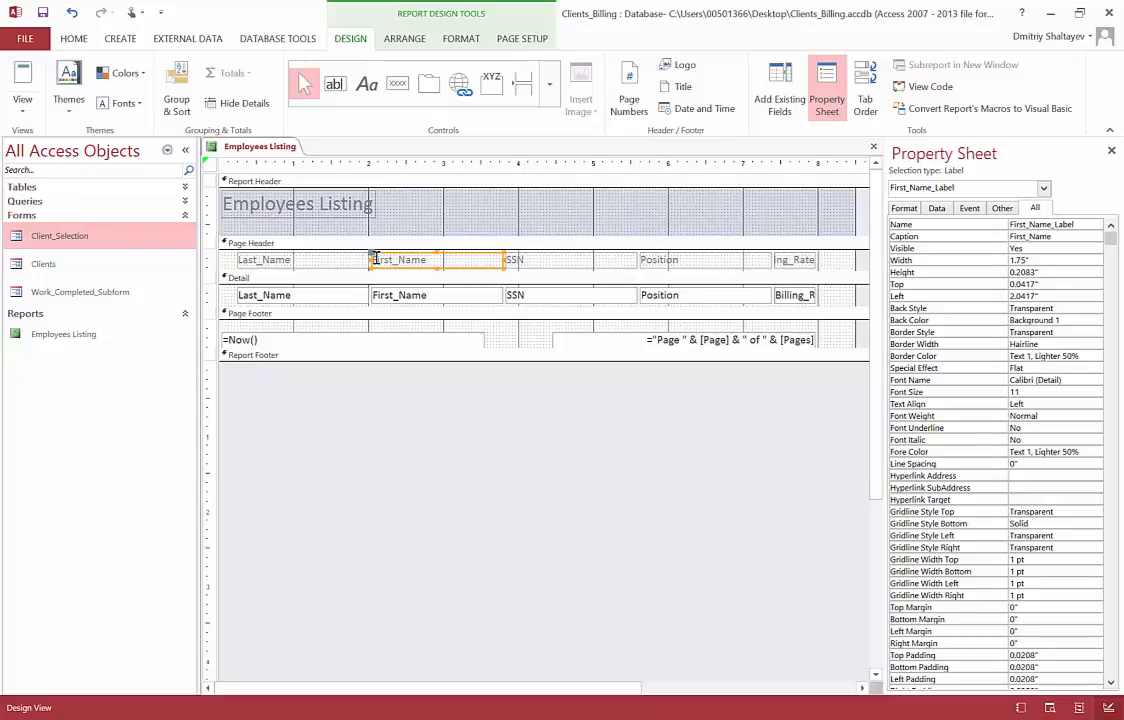
click(300, 198)
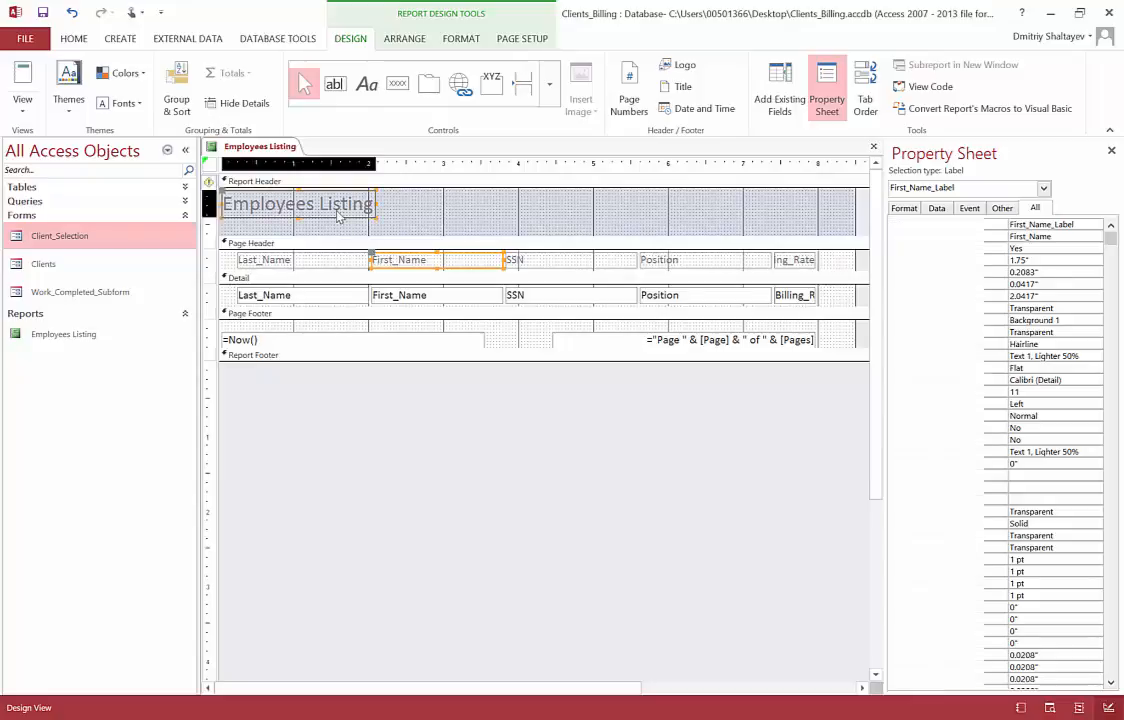
click(415, 302)
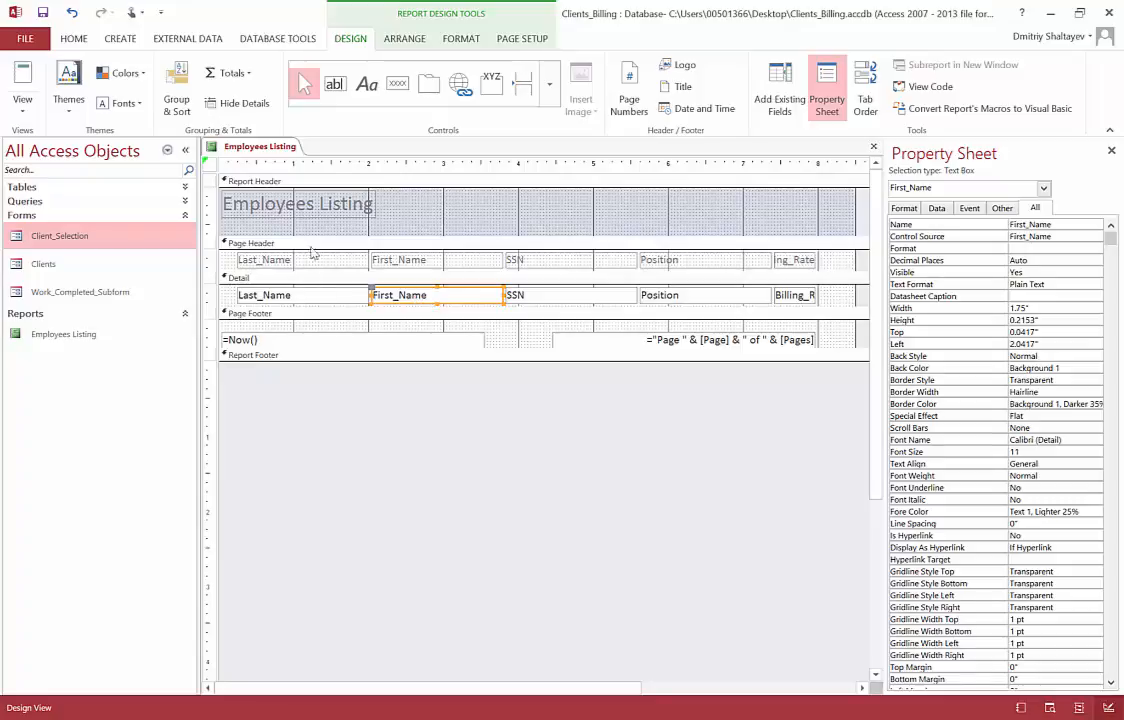
click(320, 208)
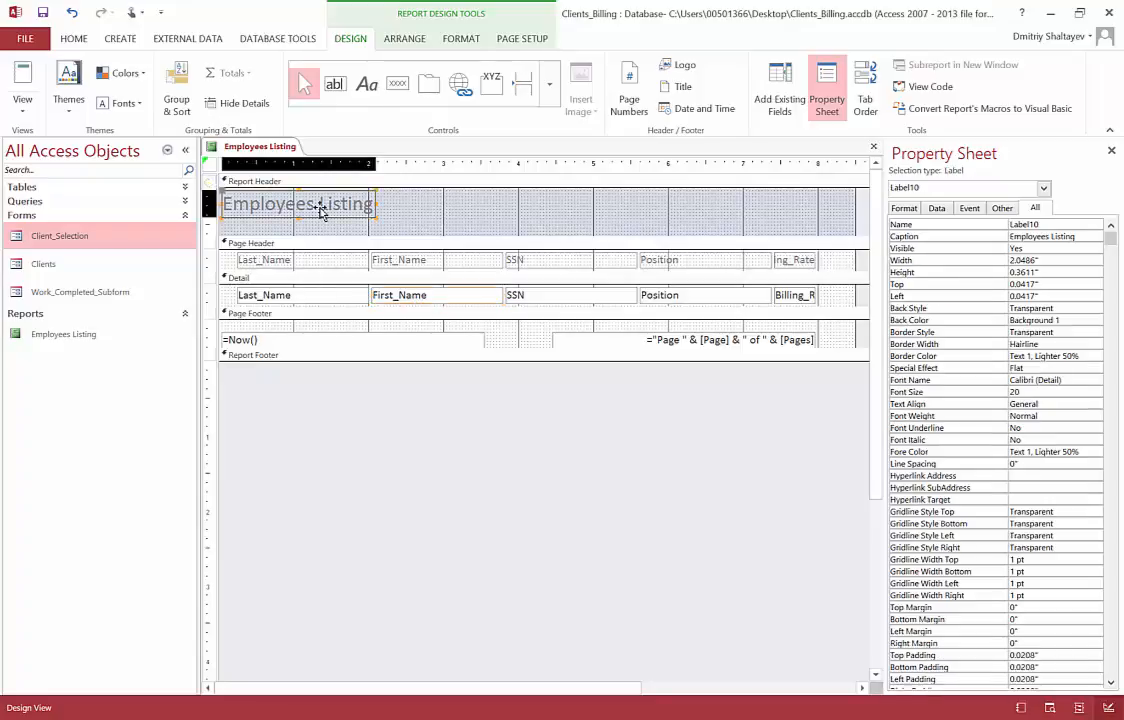
- Inspect the properties of the Last_Name text box in the Detail section and close the Property Sheet
click(310, 292)
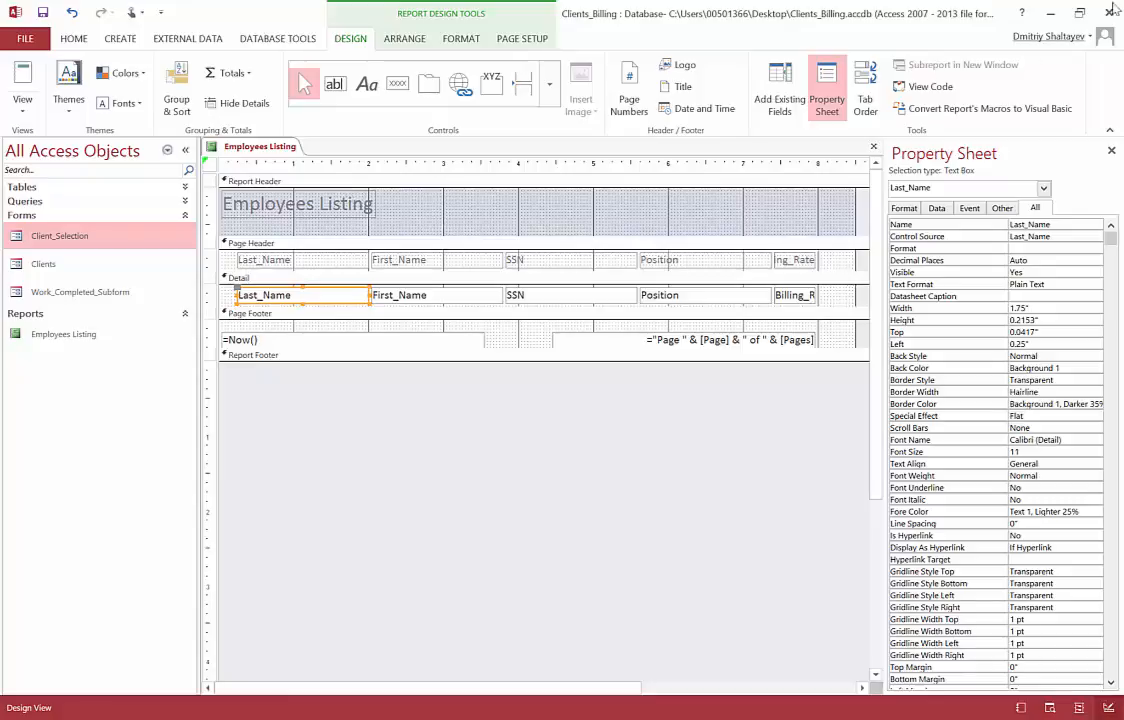
mouse_move(1118, 4)
click(1111, 152)
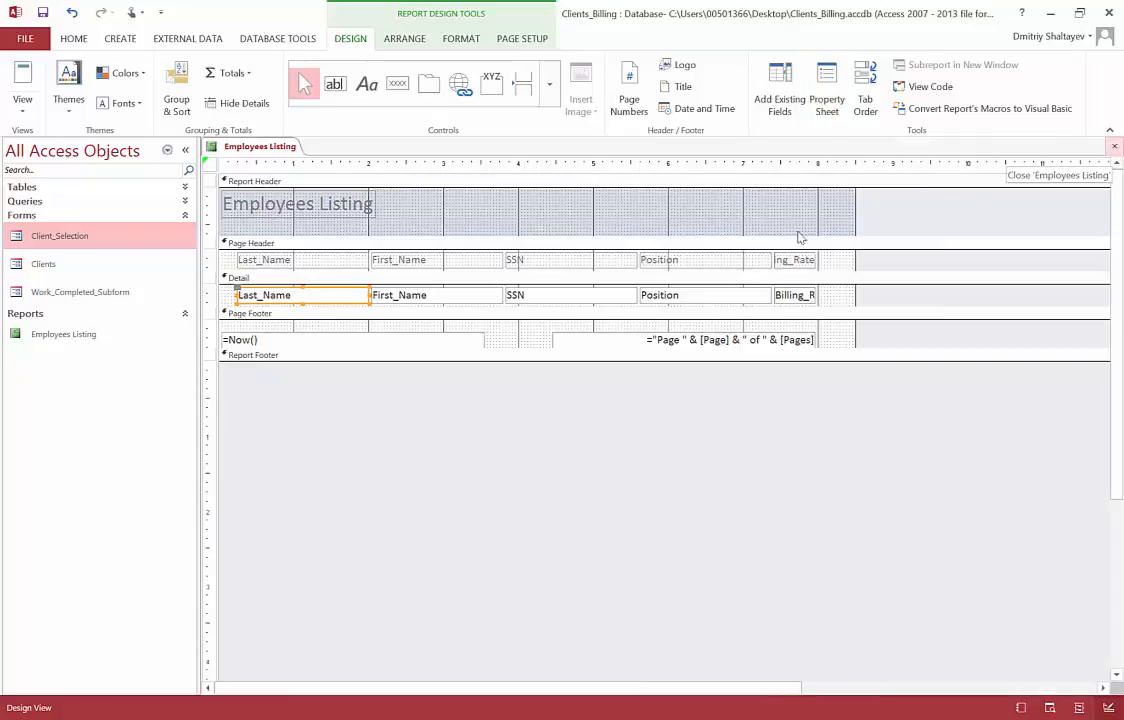
- Check the column headers in Report View and return the report to Design View
click(22, 80)
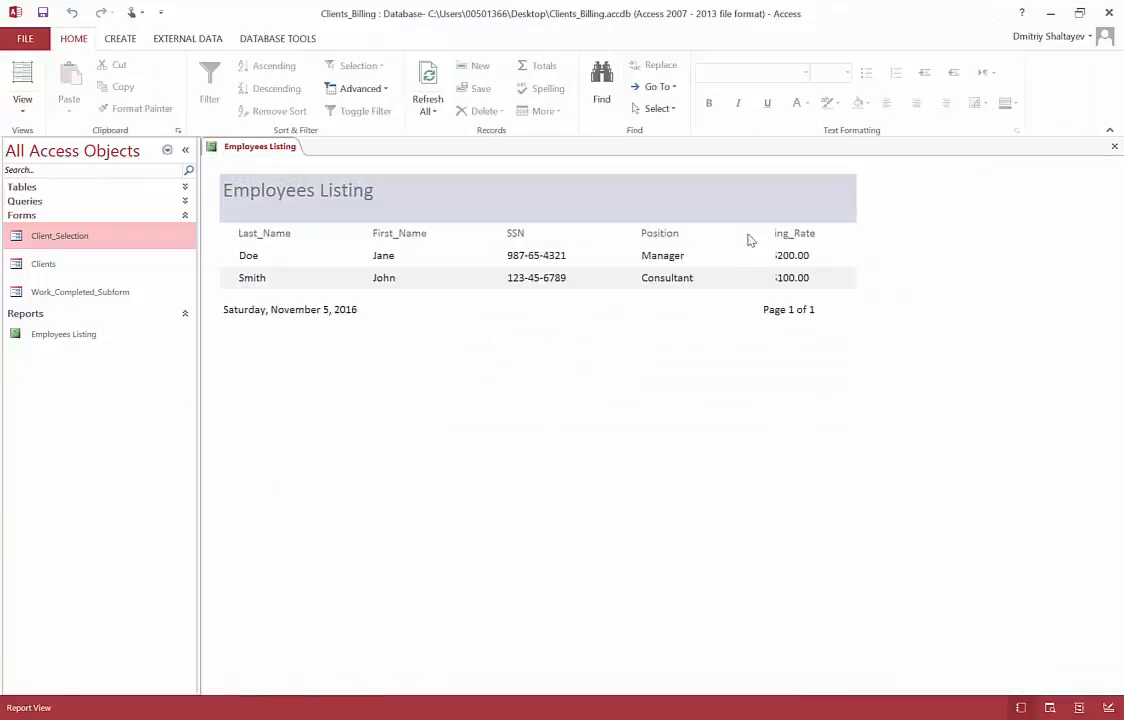
click(28, 108)
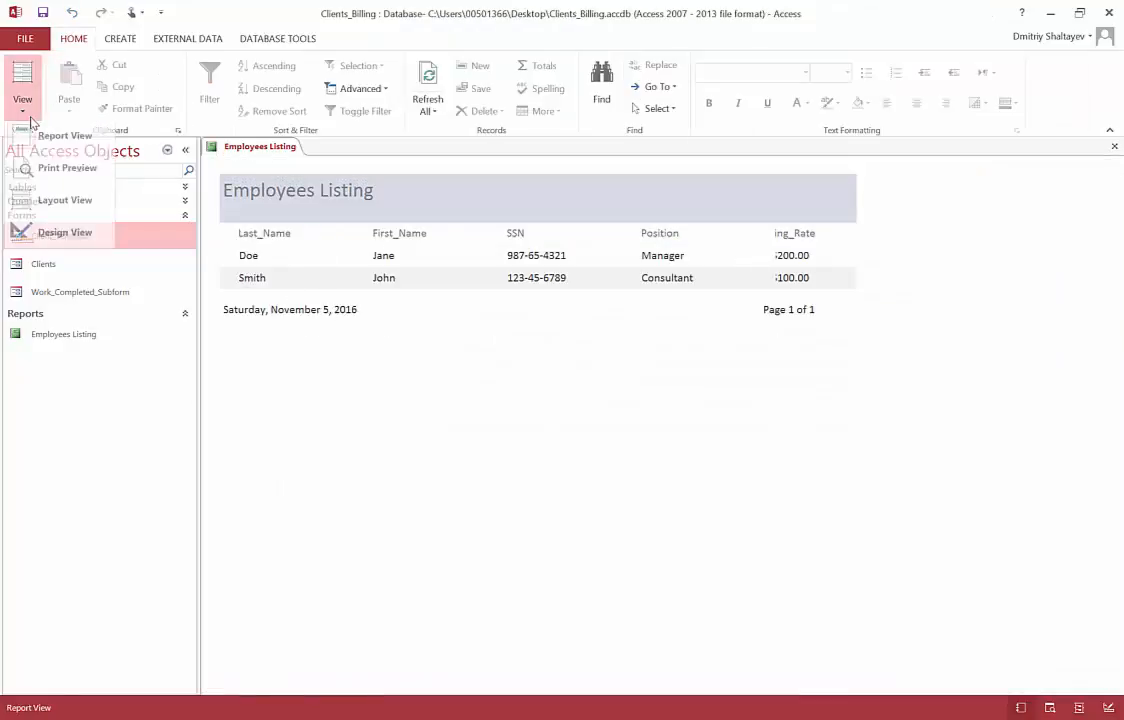
click(70, 238)
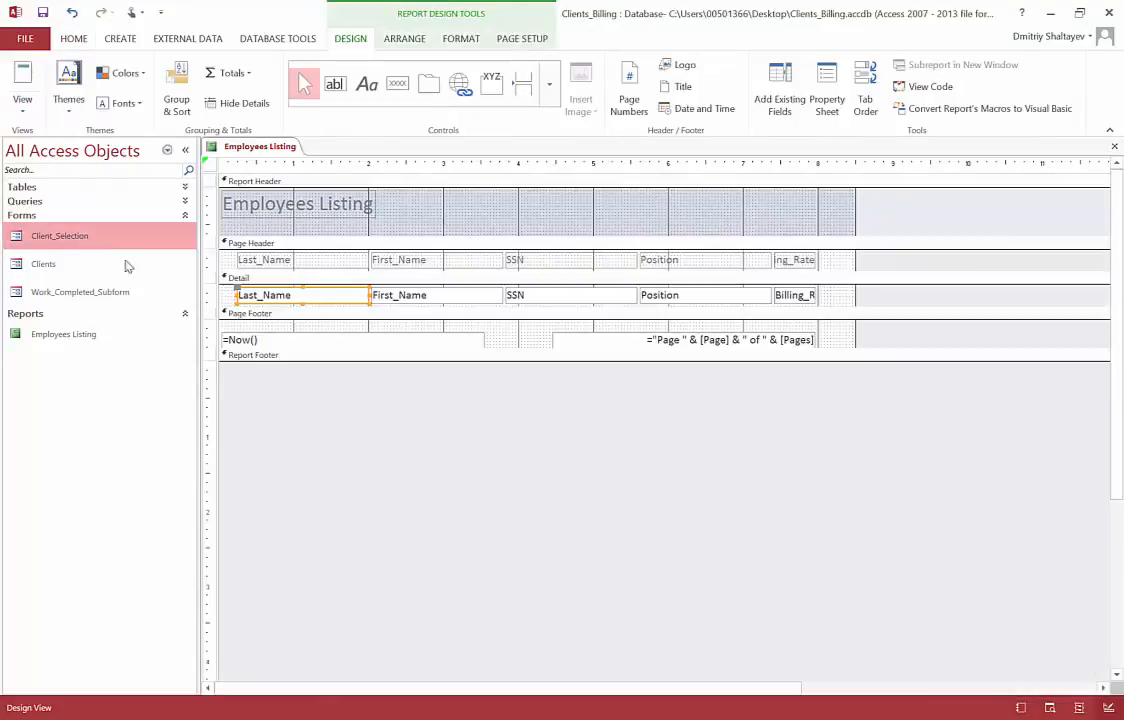
- Rename the Last_Name and First_Name header labels in the Page Header to "Last Name" and "First Name"
click(306, 260)
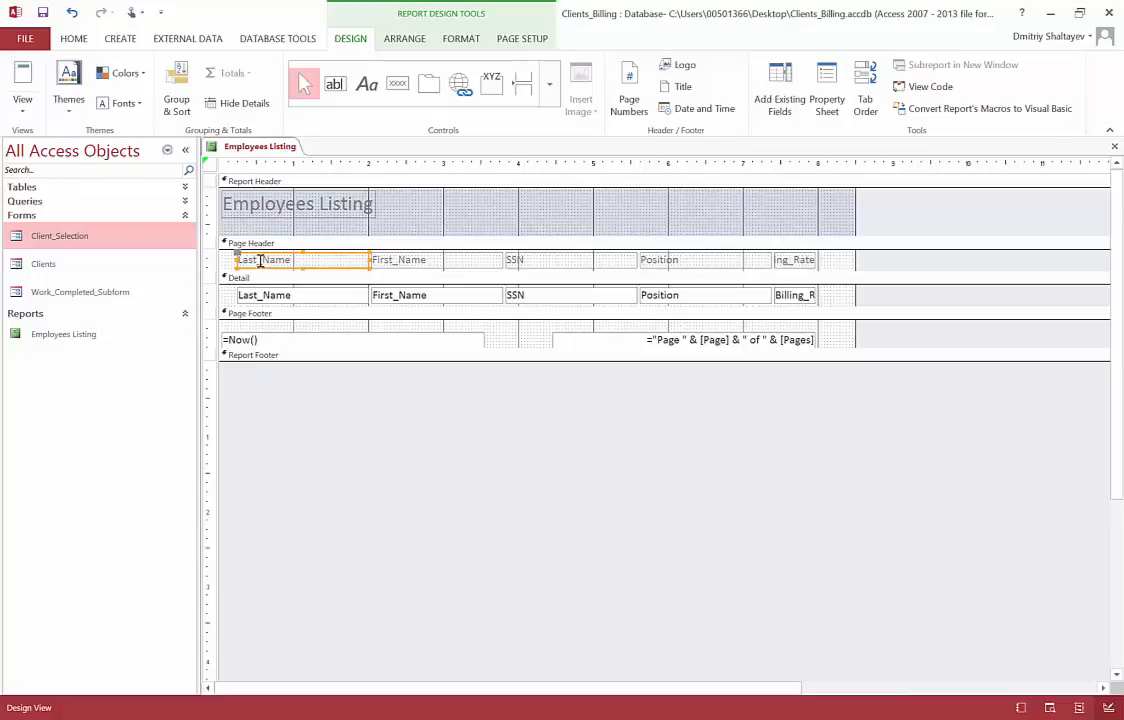
click(260, 260)
key(Delete)
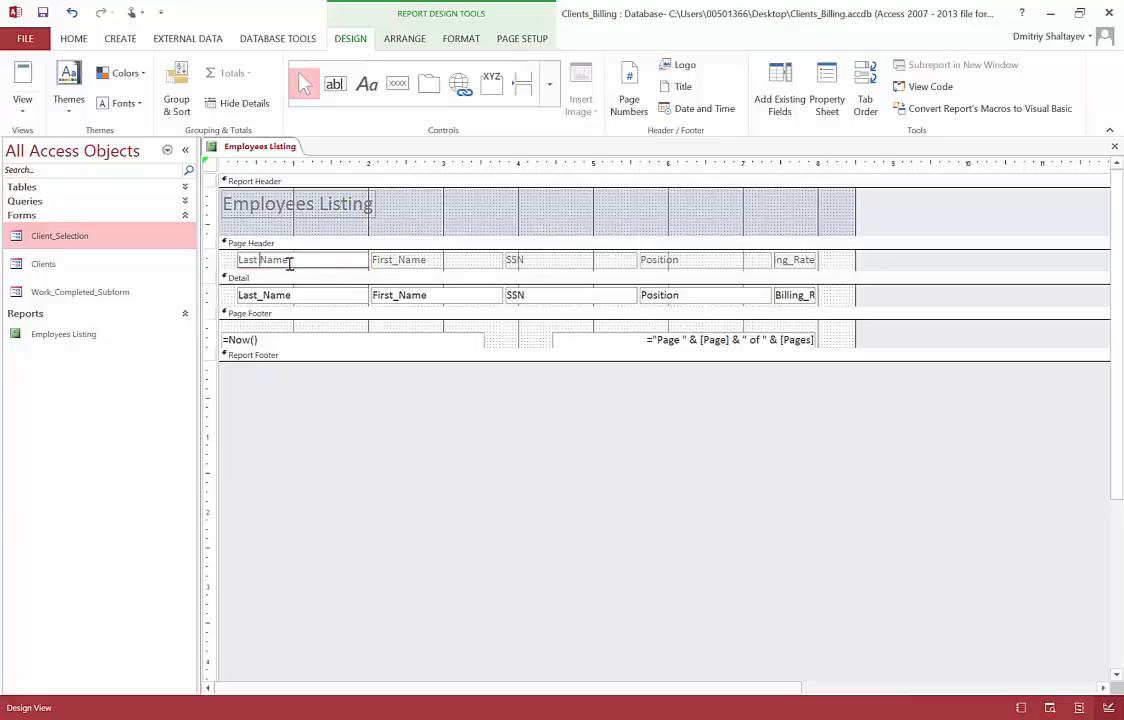
click(404, 261)
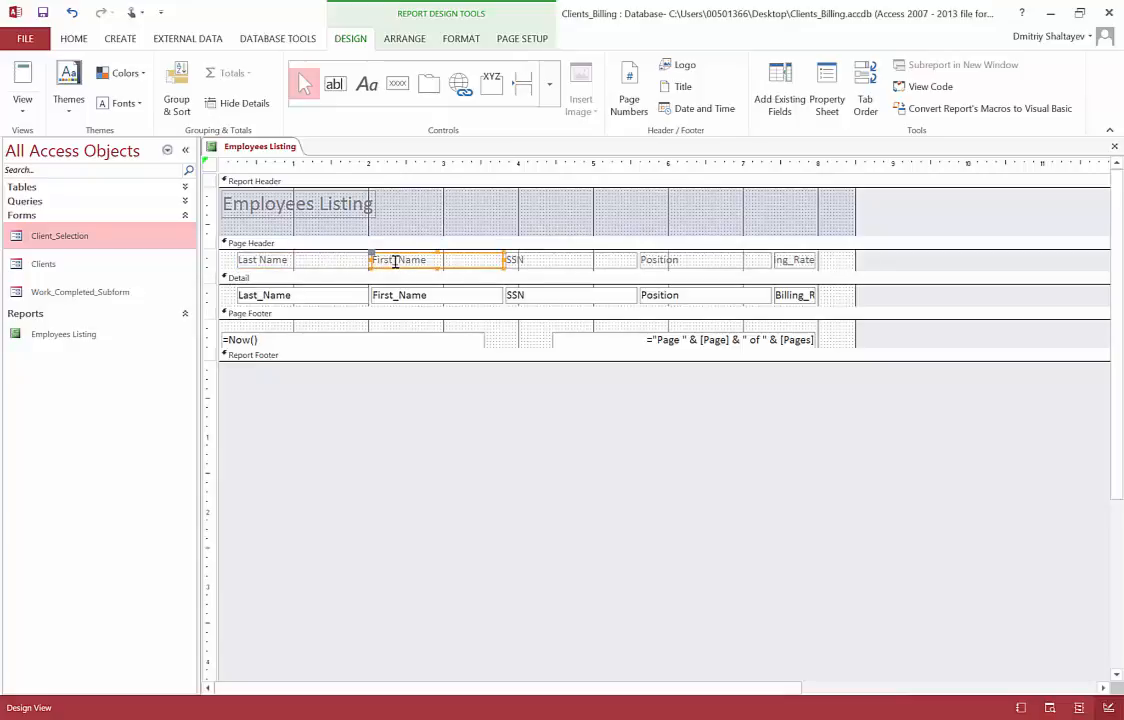
click(395, 261)
drag(394, 261, 405, 261)
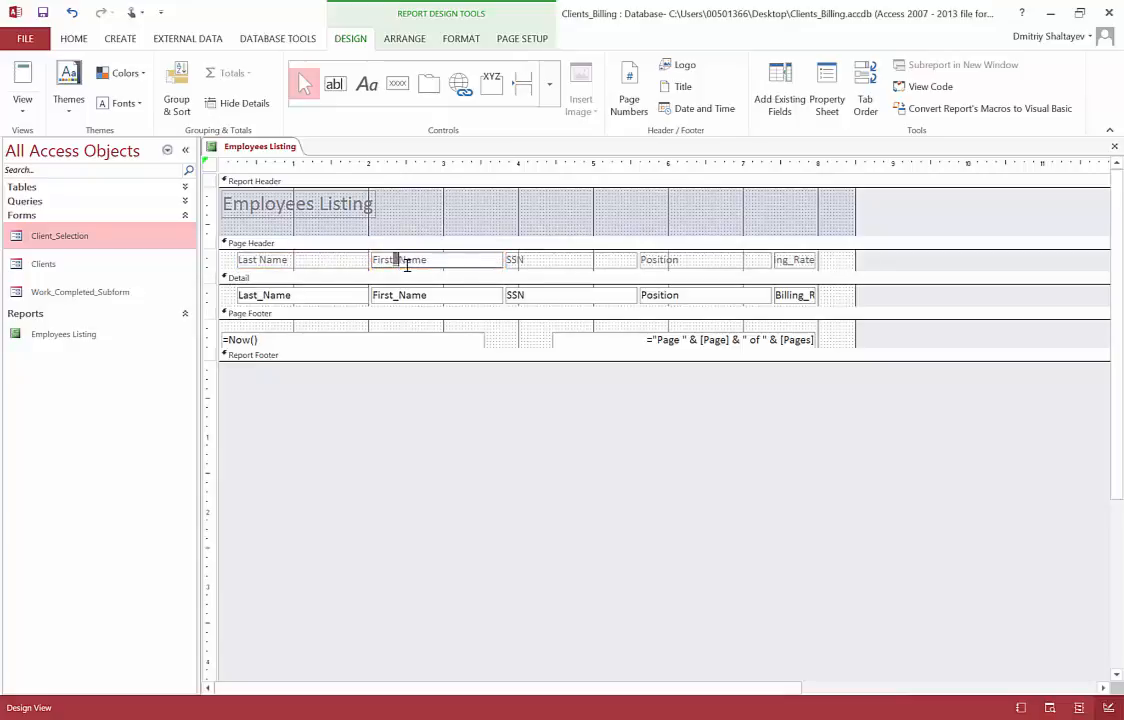
click(795, 260)
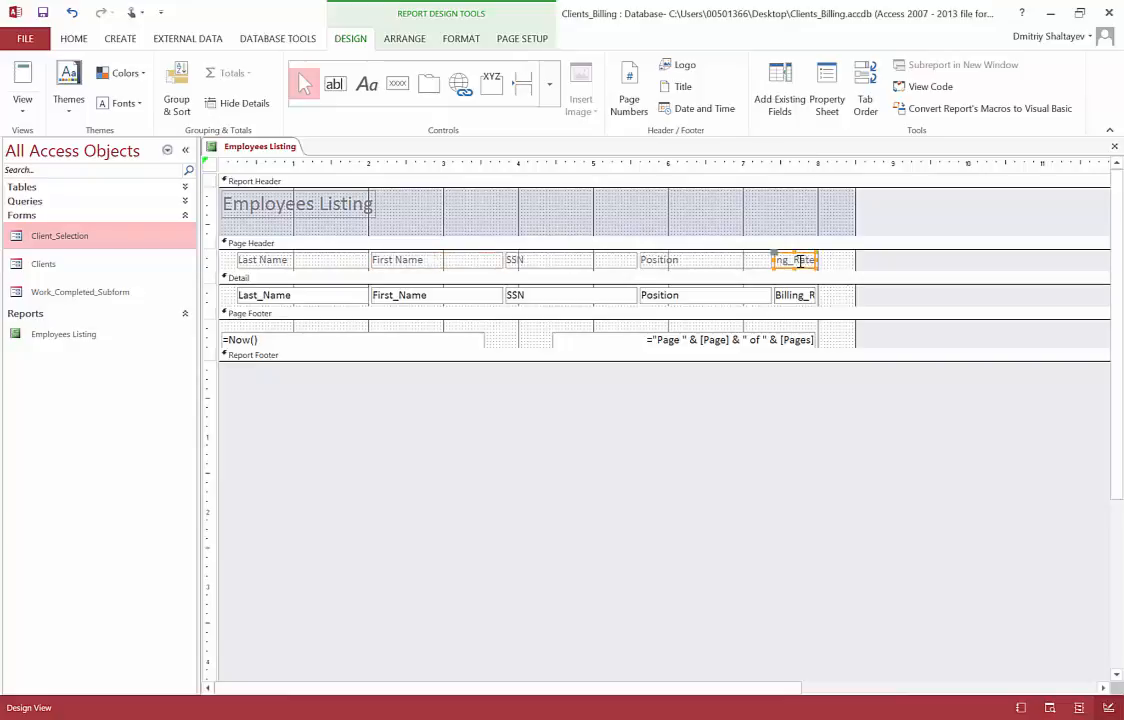
- Review the renamed name headers in Report View and reopen the report in Design View
click(30, 86)
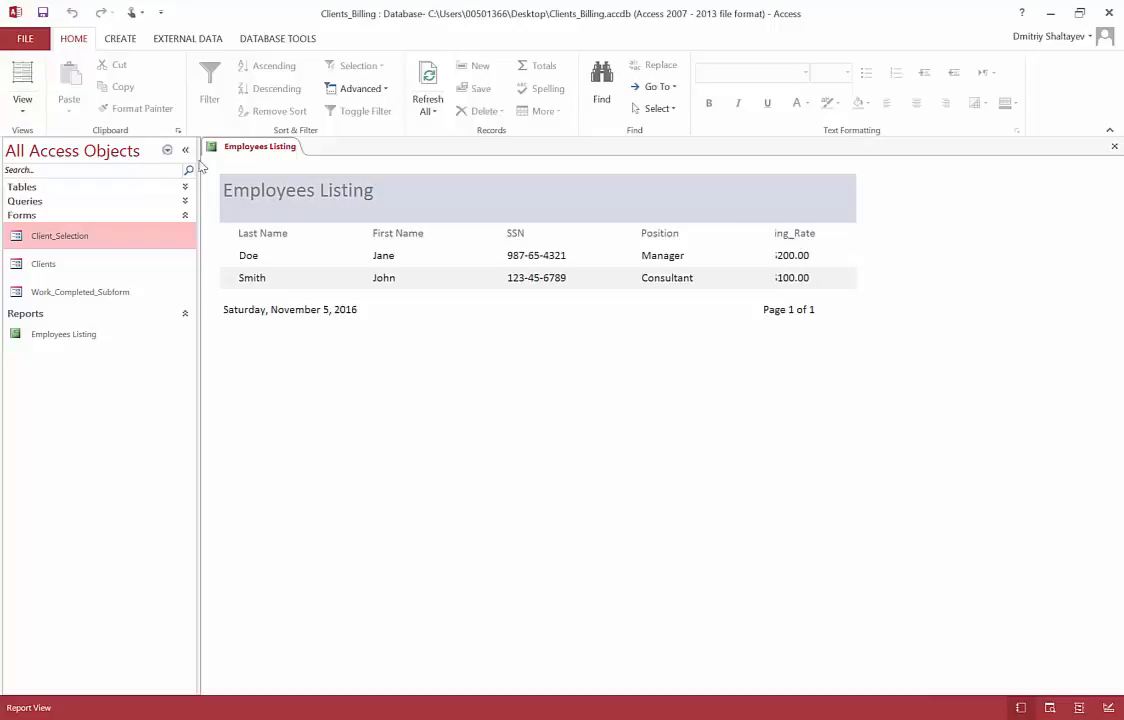
click(16, 106)
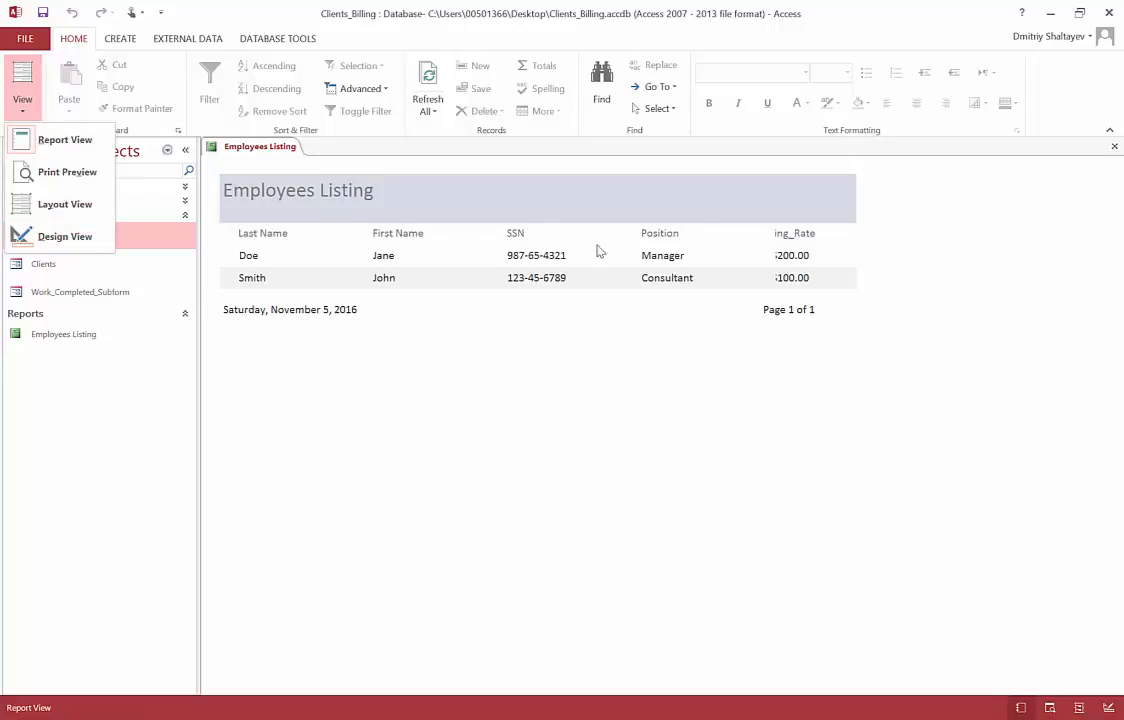
click(58, 236)
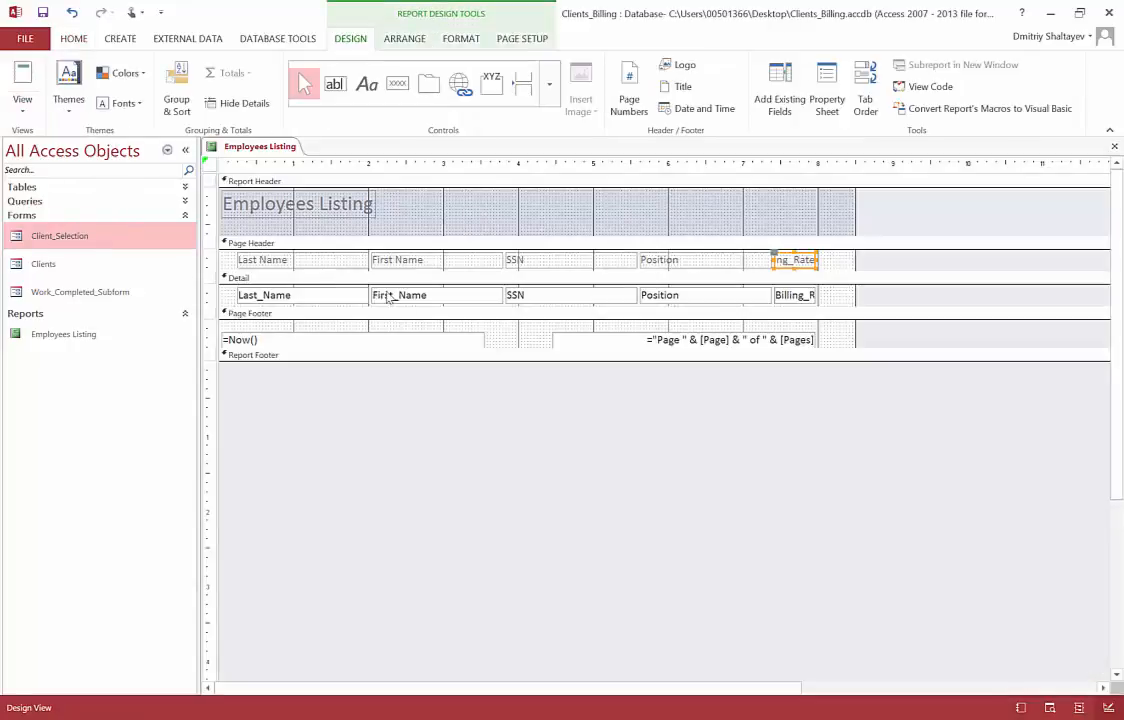
- Narrow the Last Name header label and the Last_Name text box together to about 1.65 inches wide
click(291, 264)
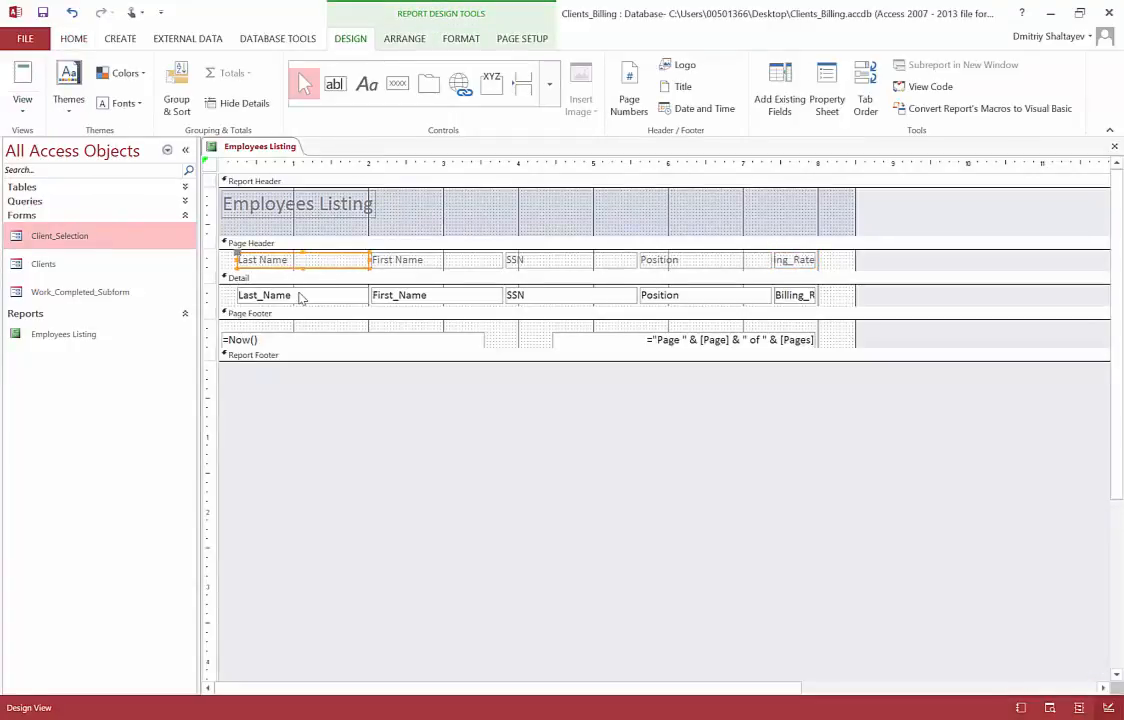
shift+click(299, 296)
drag(369, 295, 359, 295)
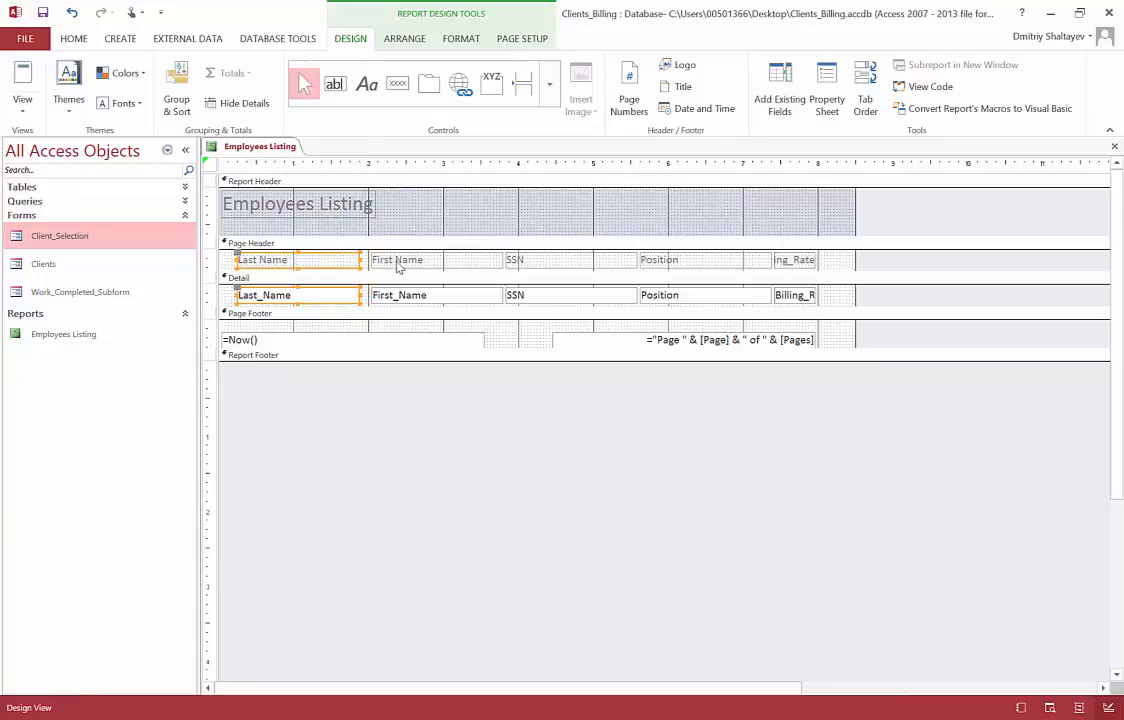
- Narrow the First Name header label and text box to about 1.3 inches and move both left, close to the Last Name column
click(397, 262)
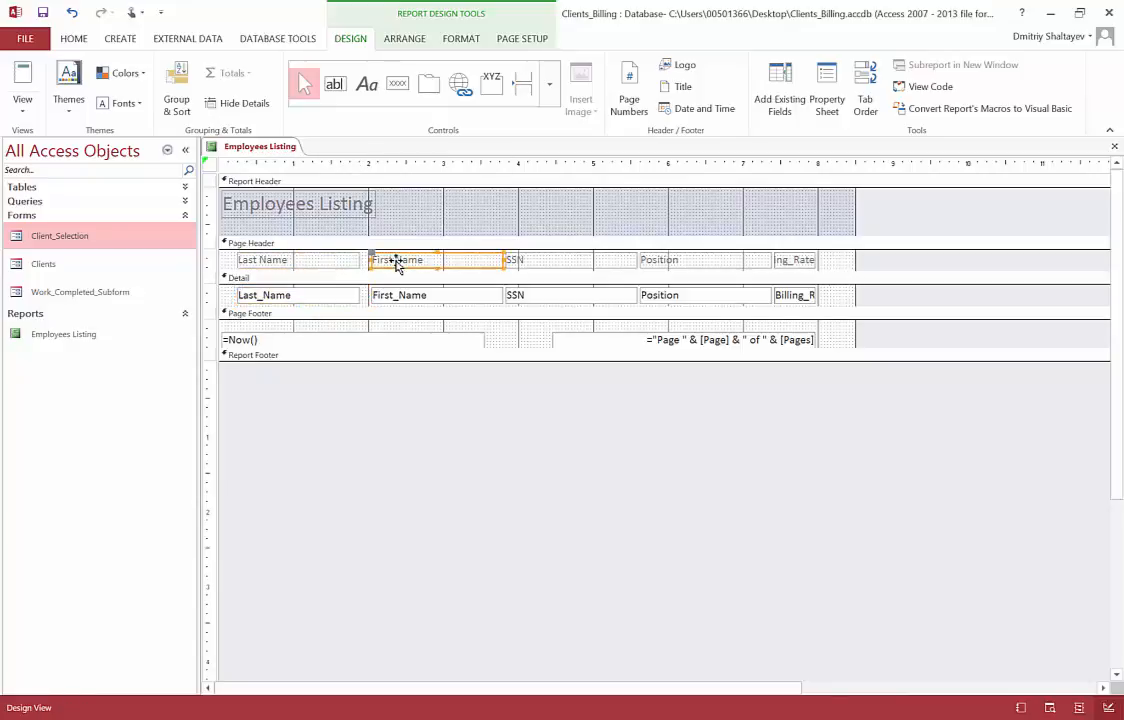
shift+click(409, 299)
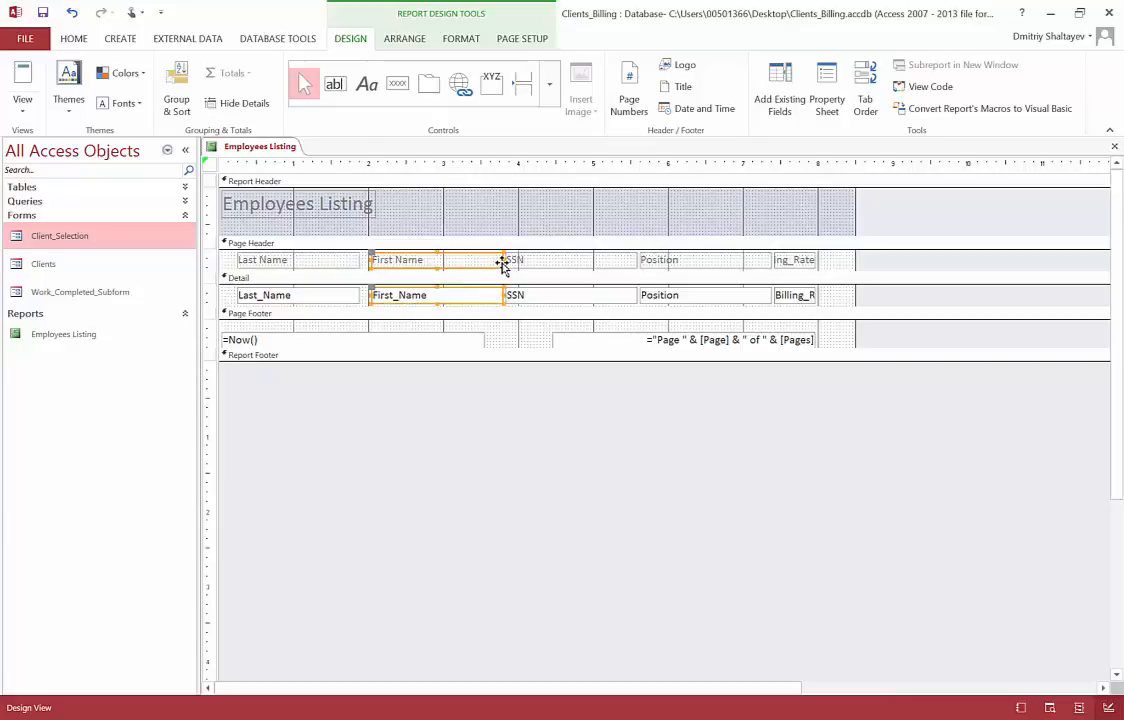
drag(505, 260, 403, 271)
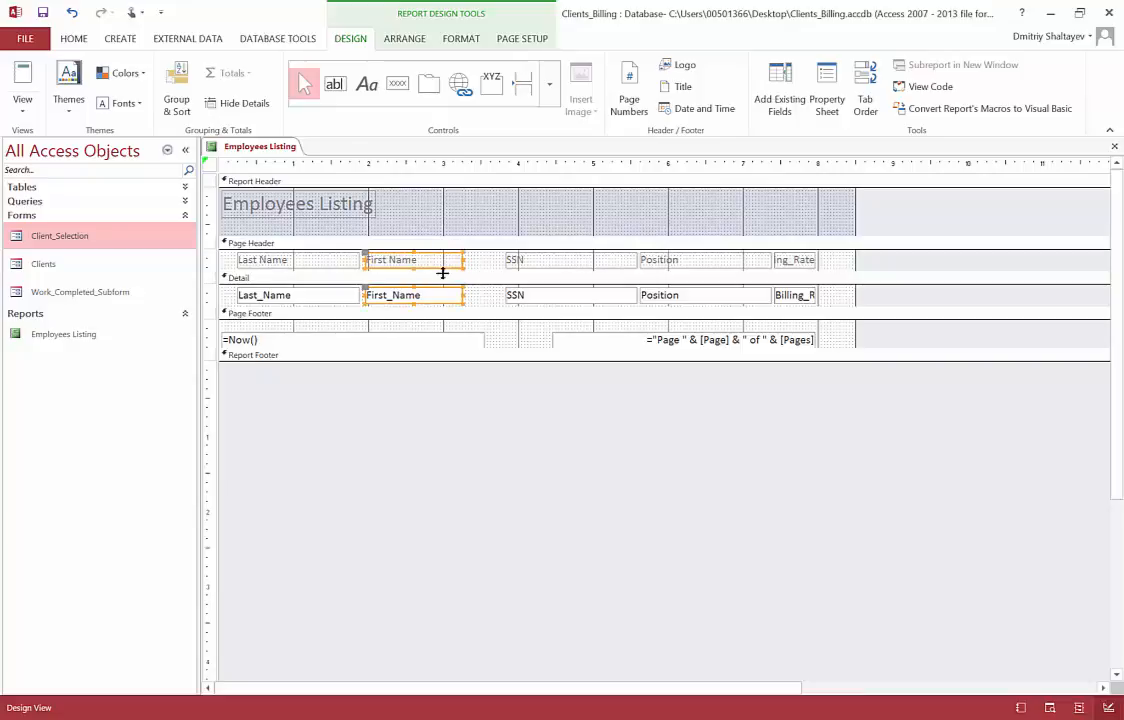
- Narrow the SSN header label and text box to about 1.5 inches, and shift the SSN and Position pairs left to close the gaps
click(524, 261)
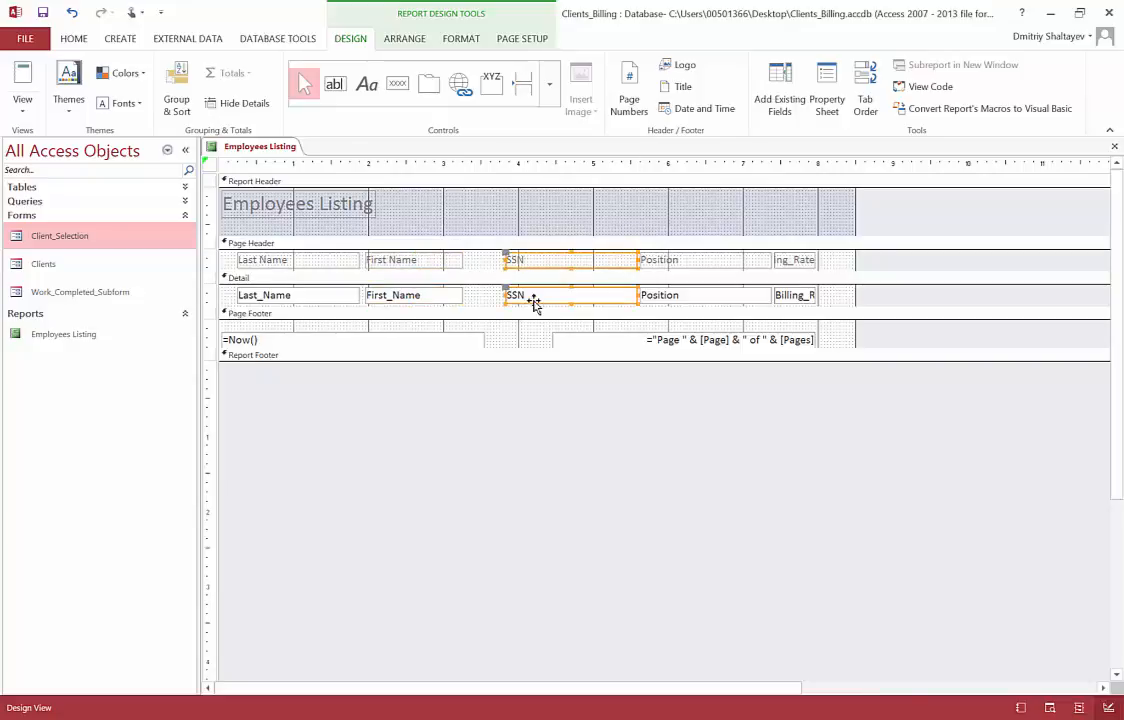
drag(638, 259, 524, 272)
click(665, 261)
shift+click(672, 295)
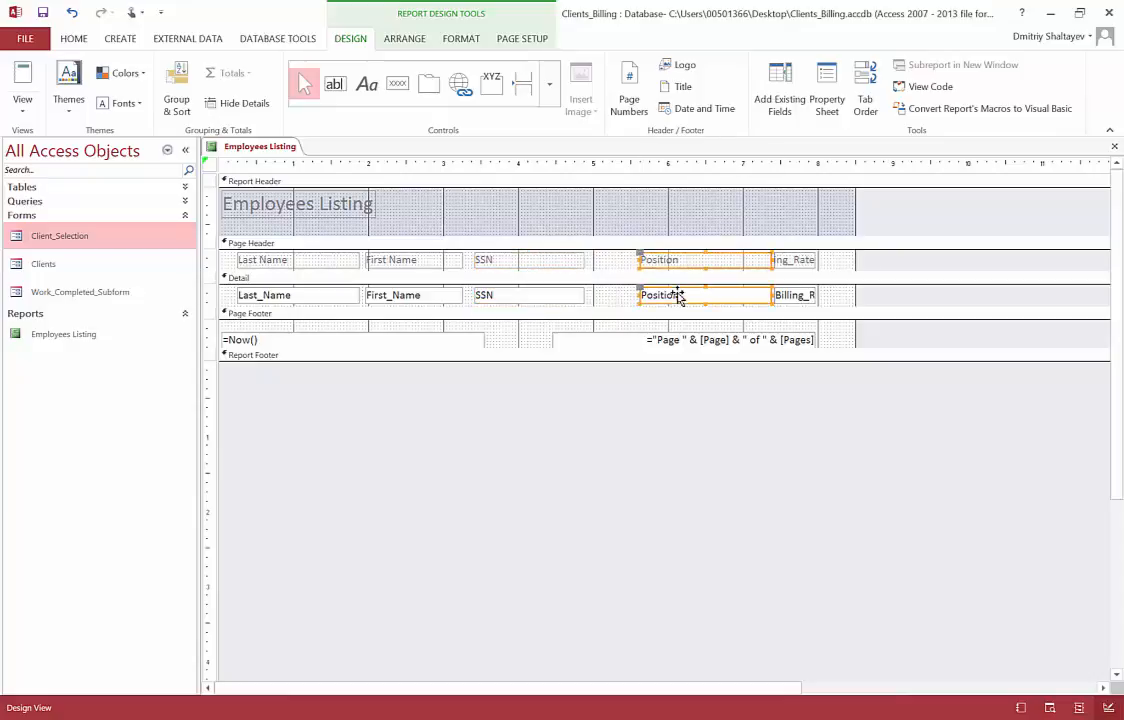
drag(680, 304, 635, 304)
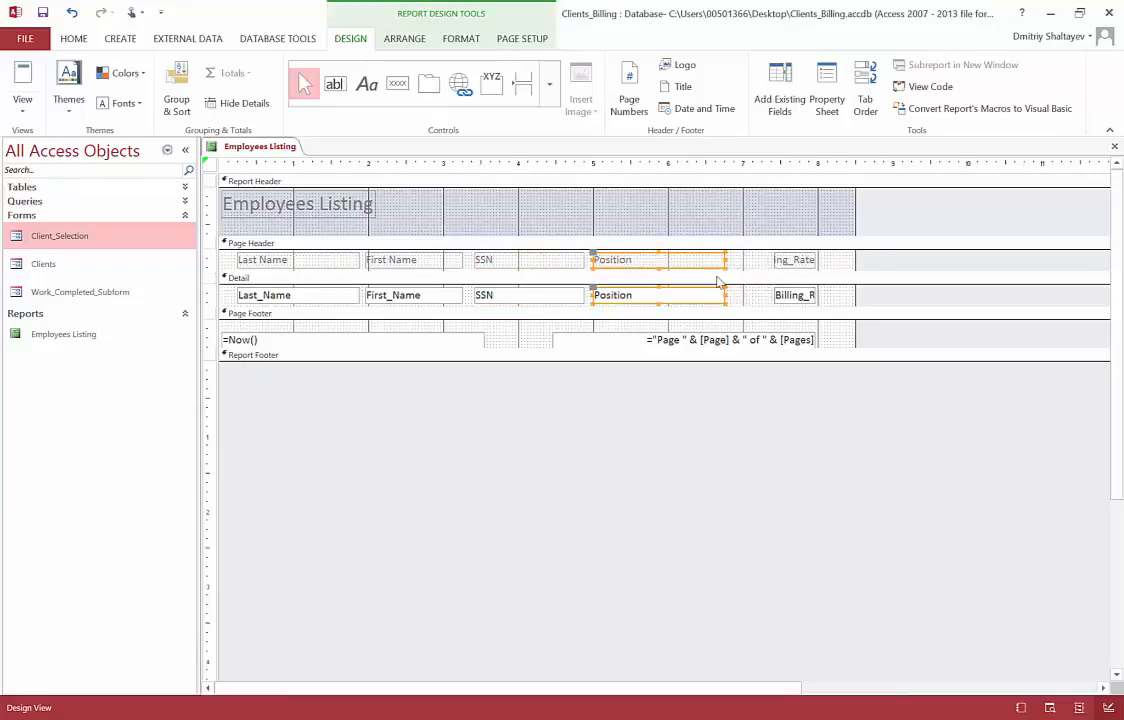
- Widen the Billing_Rate header label and text box leftward to about 1.1 inches so their full names fit
click(790, 264)
click(788, 295)
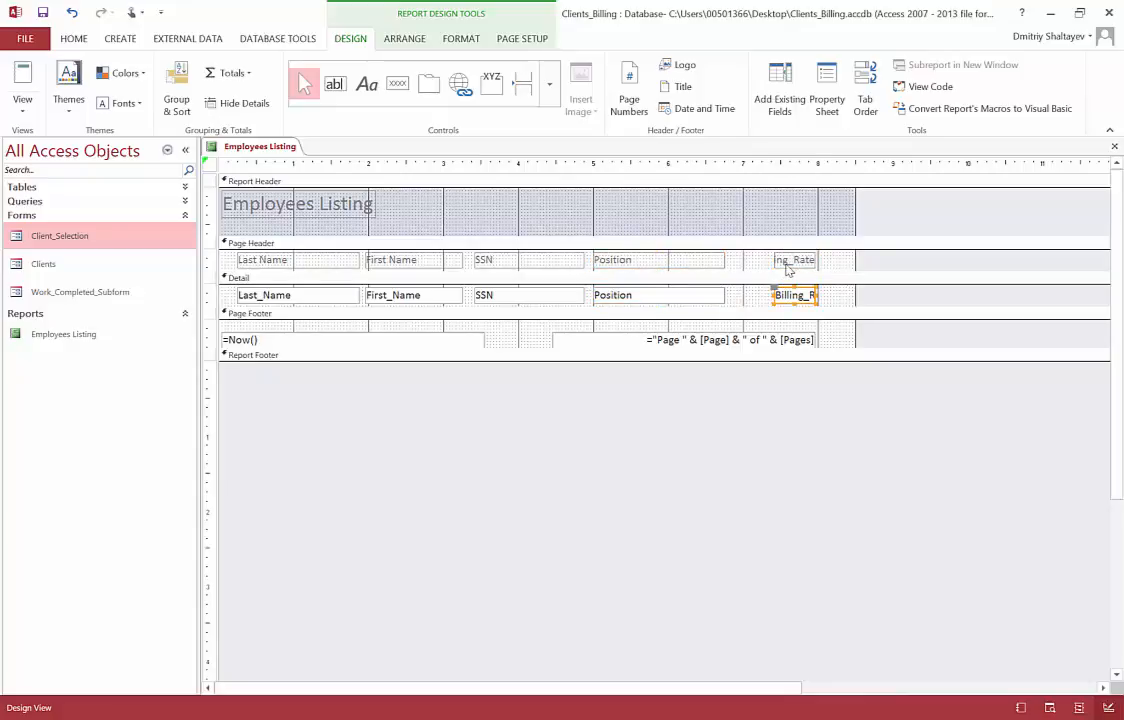
shift+click(775, 260)
drag(772, 260, 735, 260)
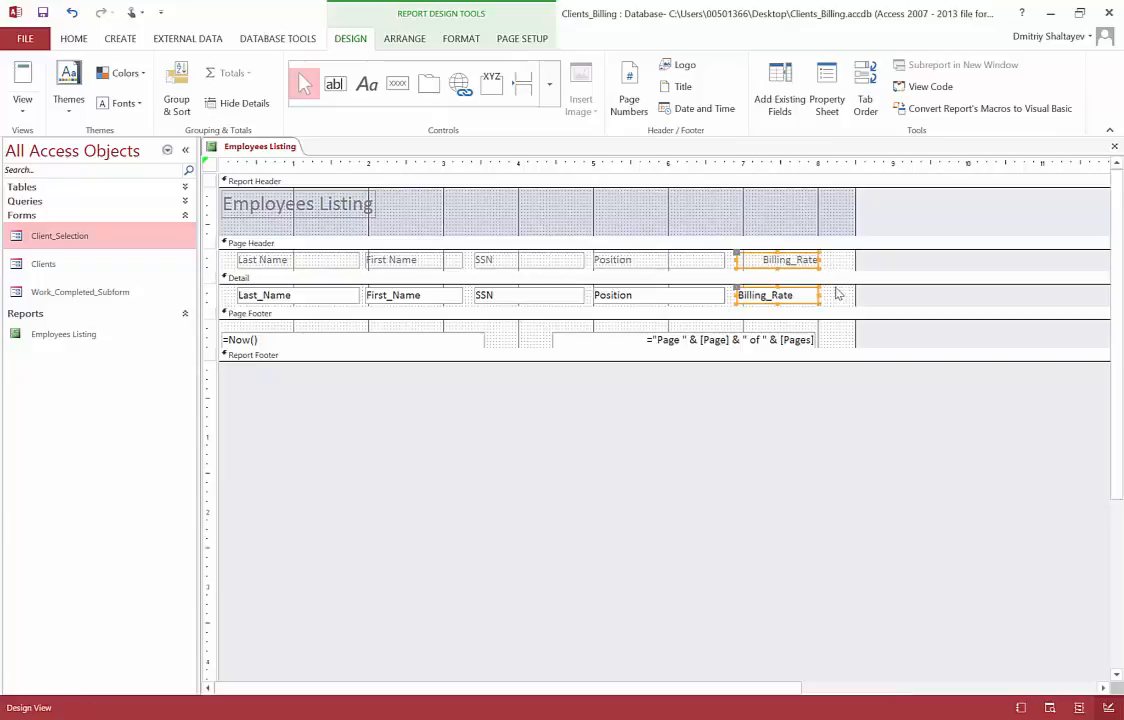
click(835, 291)
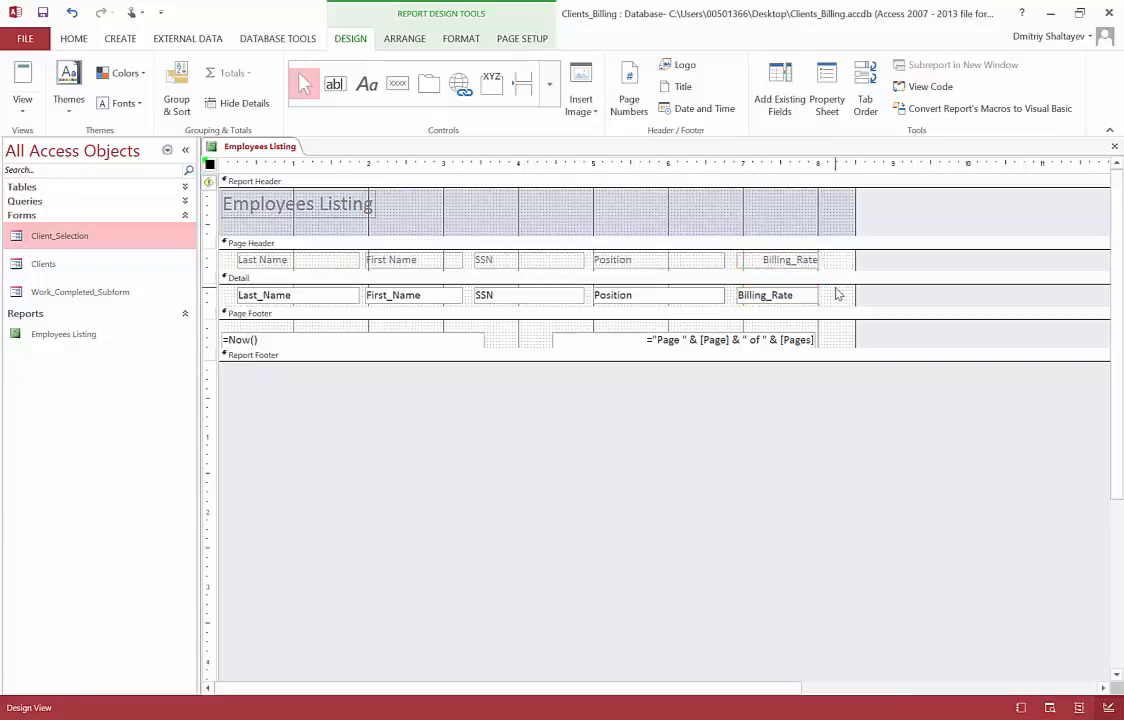
- Try a space instead of the underscore in the Detail section's Billing_Rate text box, test it in Report View, and restore the underscore
click(789, 264)
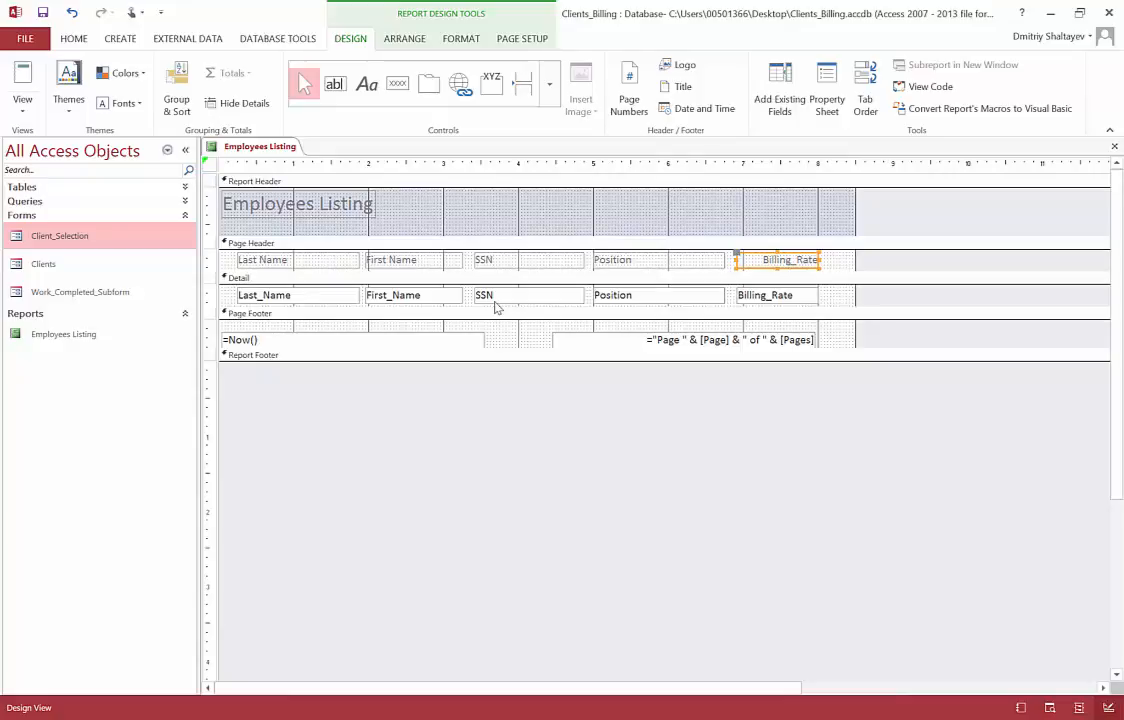
click(770, 295)
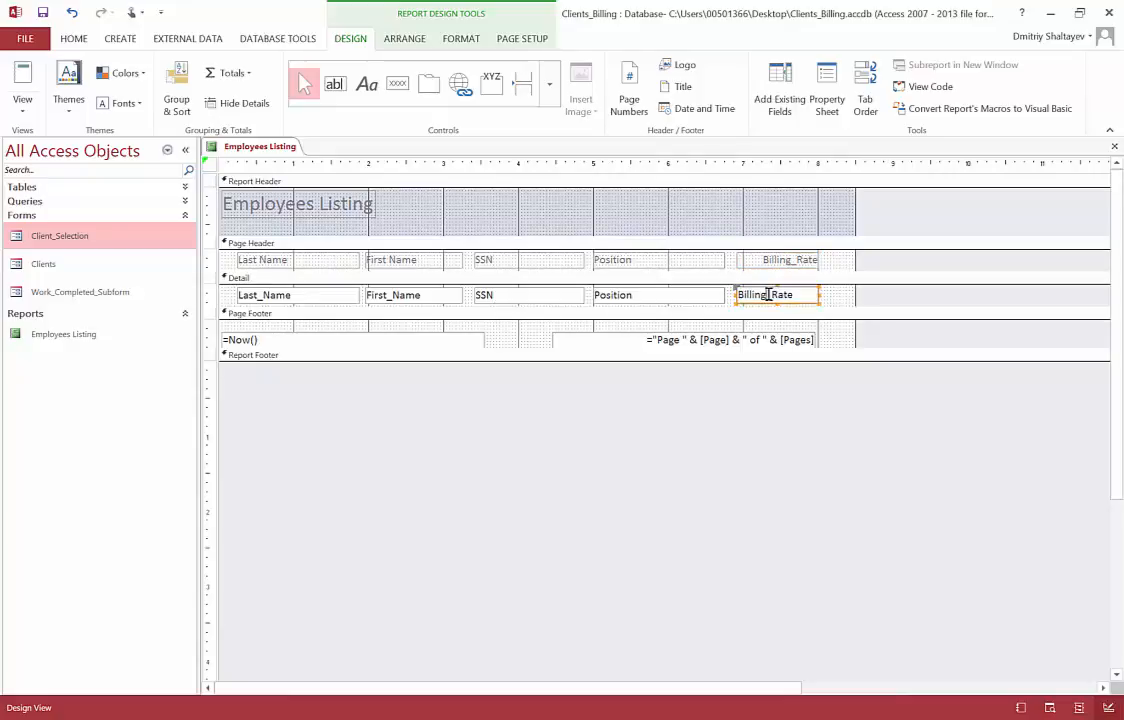
click(768, 295)
click(22, 85)
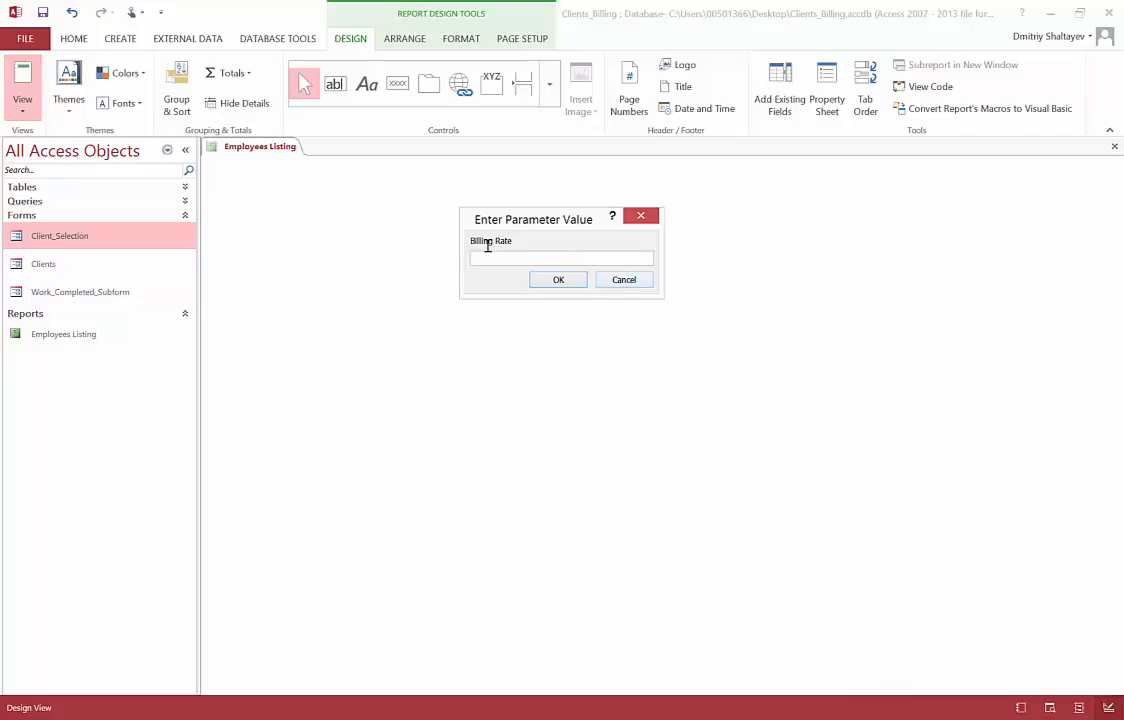
click(616, 279)
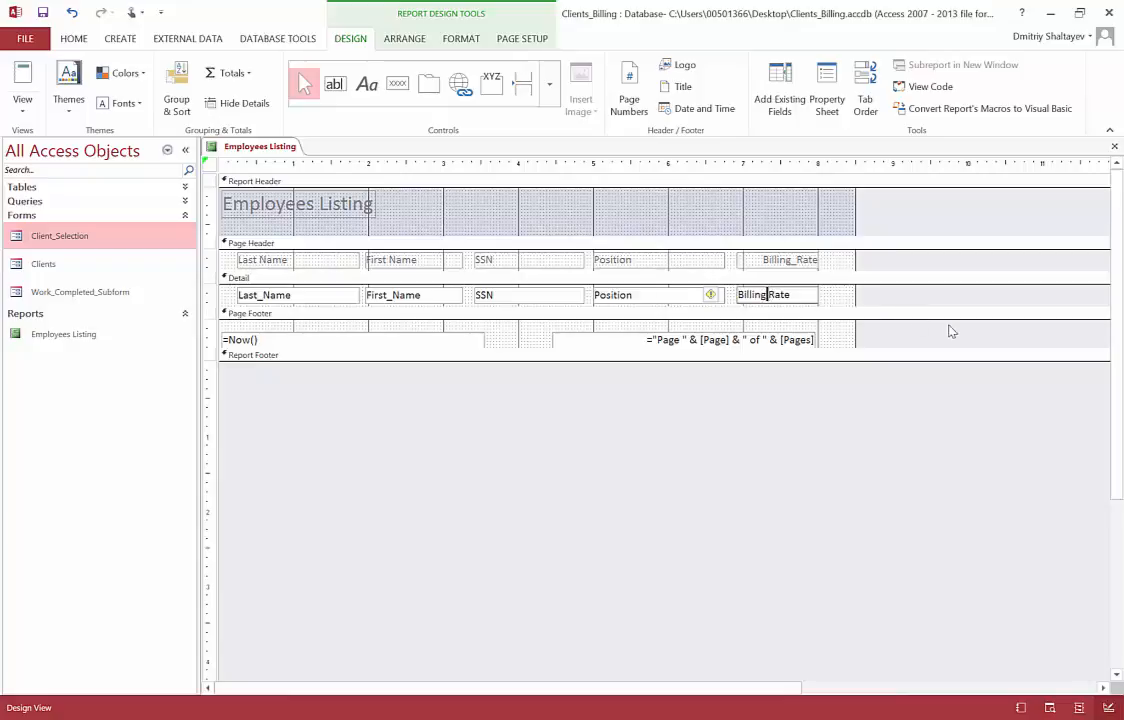
text(_)
click(840, 301)
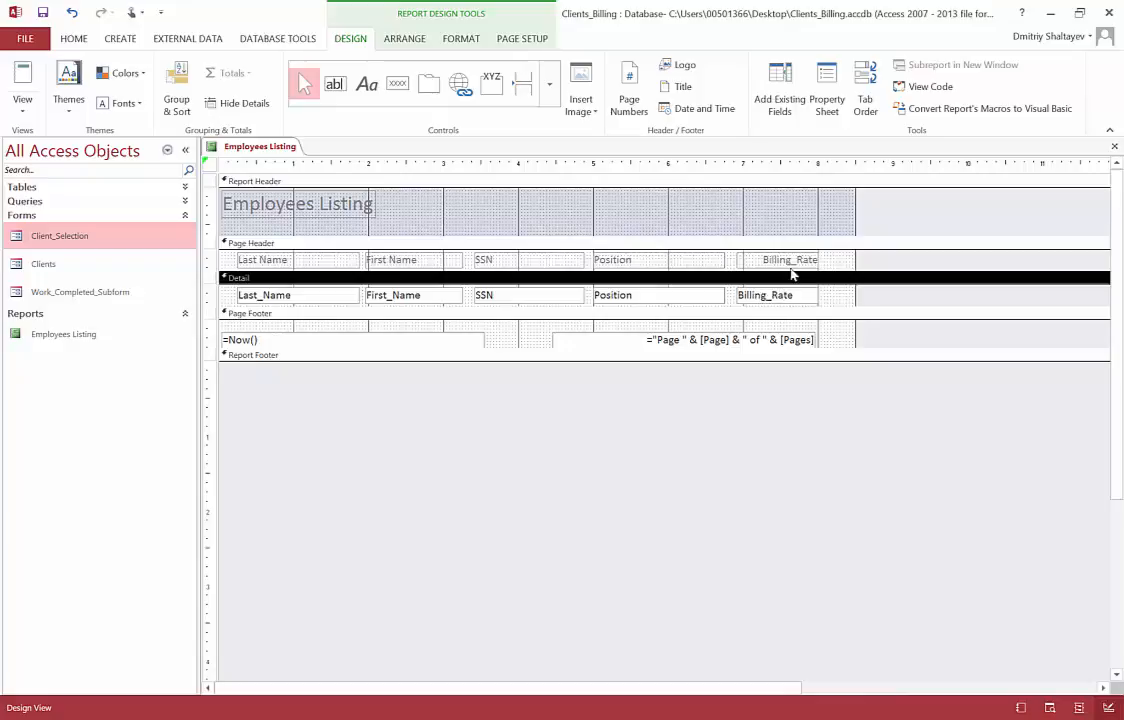
- Rename the Billing_Rate header label in the Page Header to "Billing Rate"
click(791, 264)
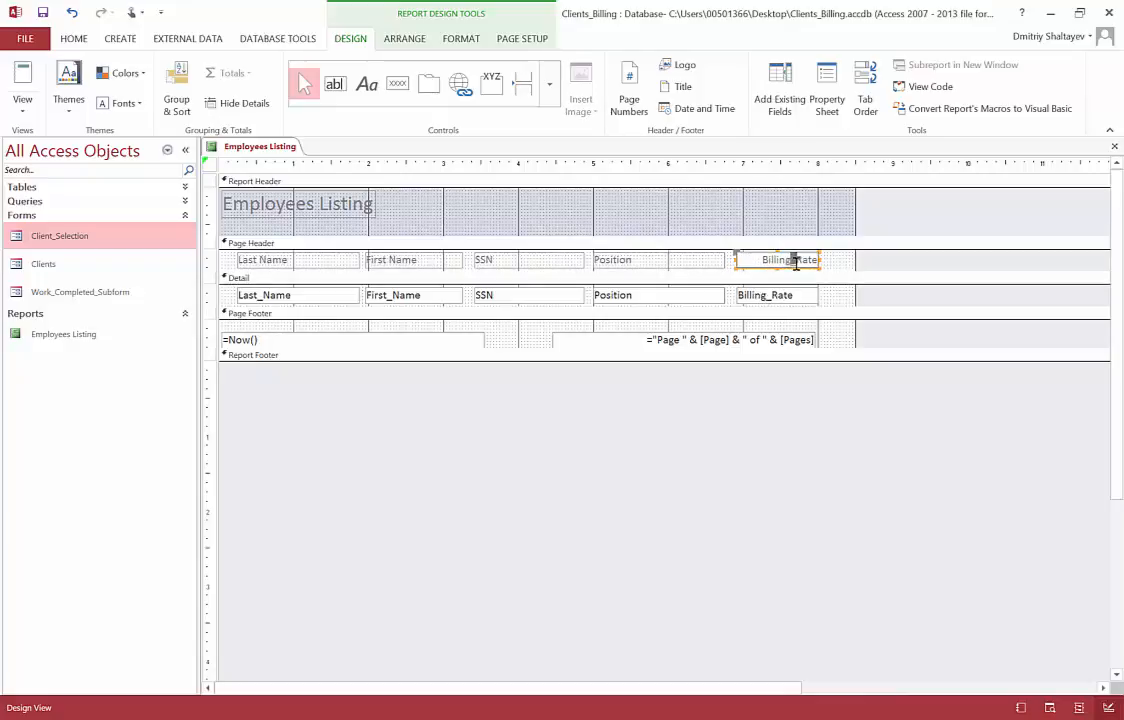
click(796, 261)
click(840, 273)
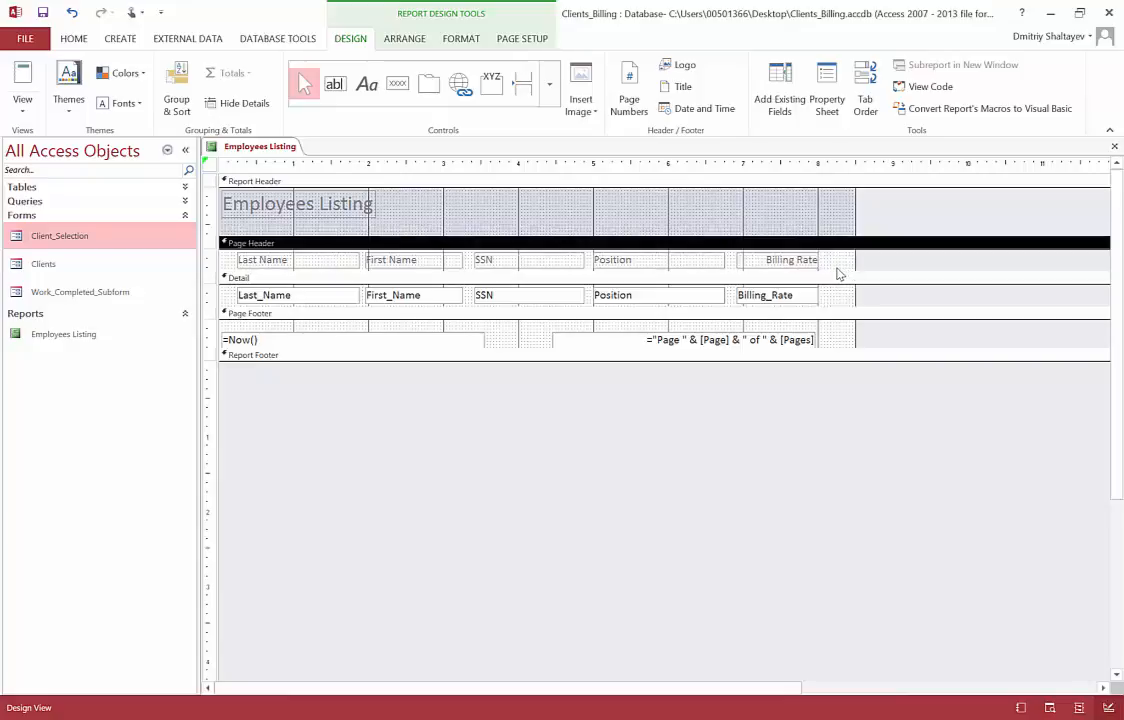
- Center the text of all five column header labels in the Page Header and make it bold
drag(834, 265, 278, 259)
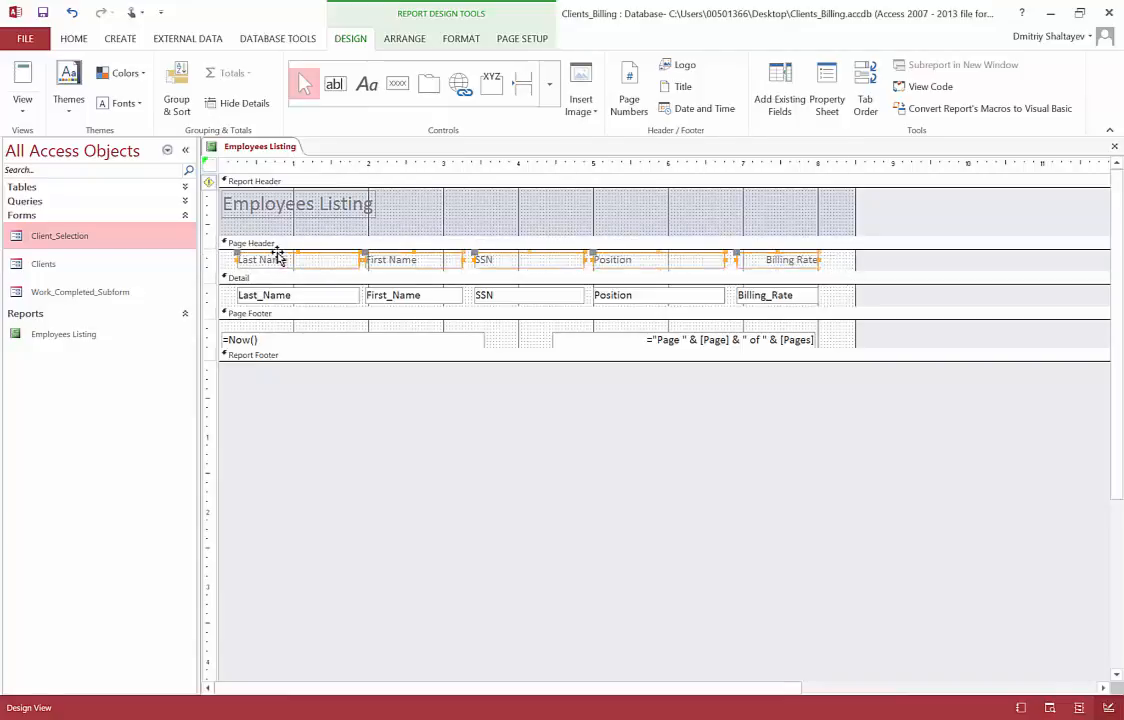
click(60, 39)
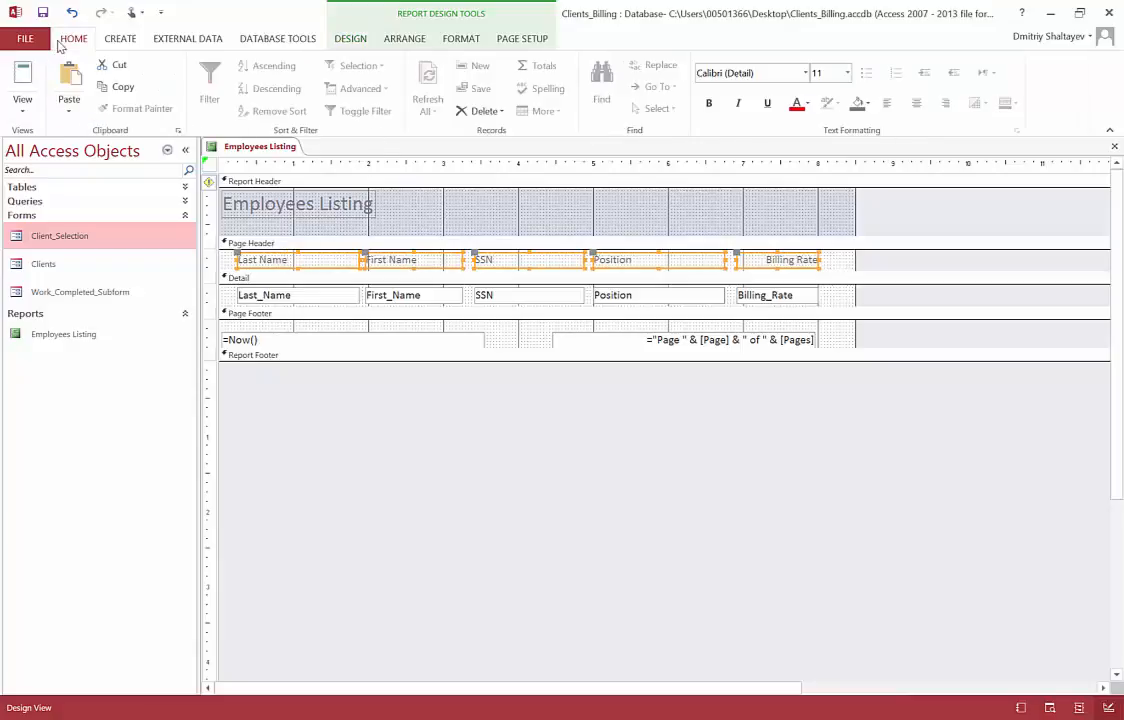
click(916, 104)
click(916, 104)
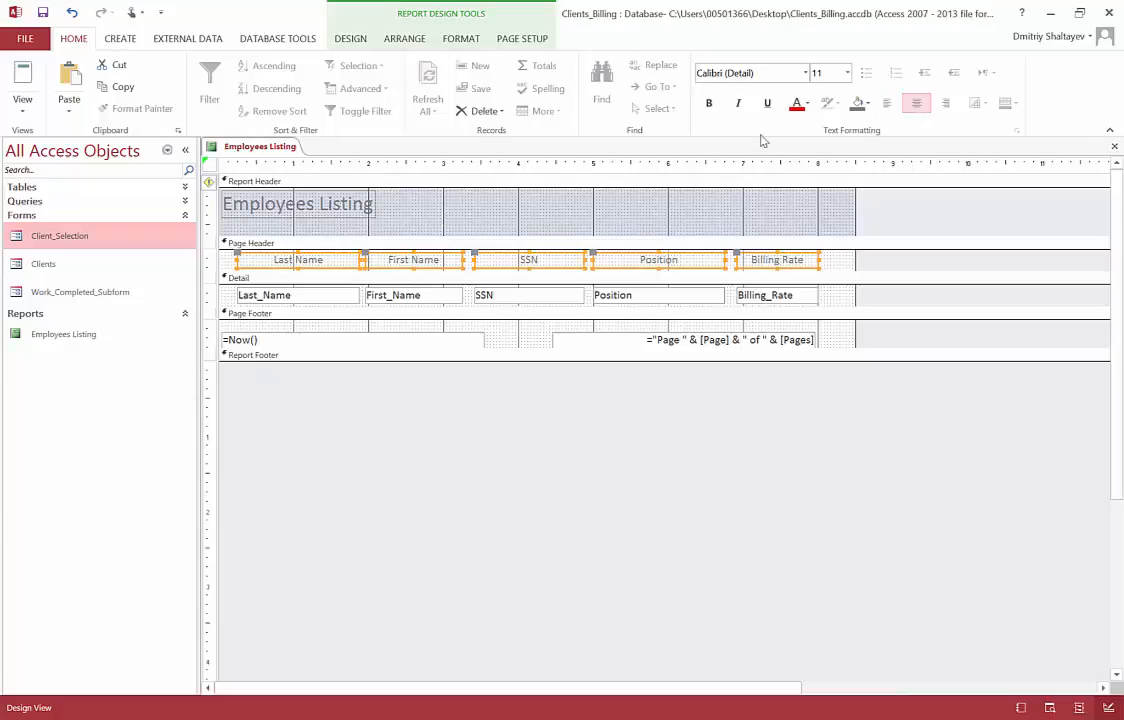
click(709, 105)
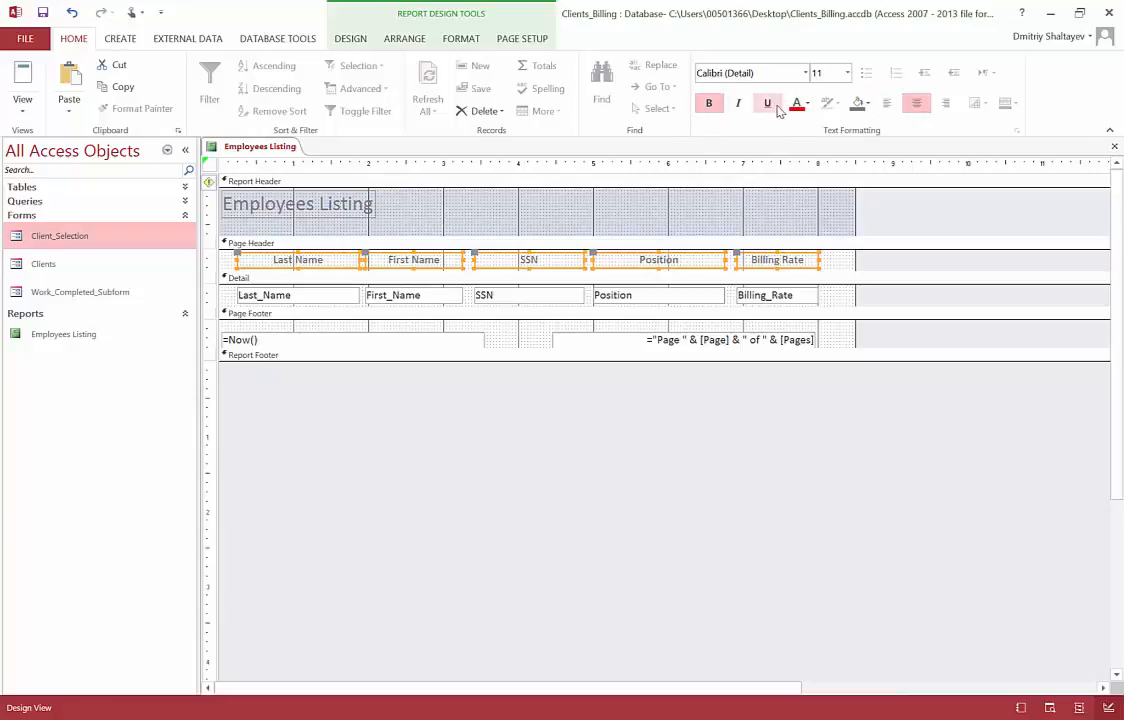
- Set the font color of the five column header labels in the Page Header to black
click(807, 106)
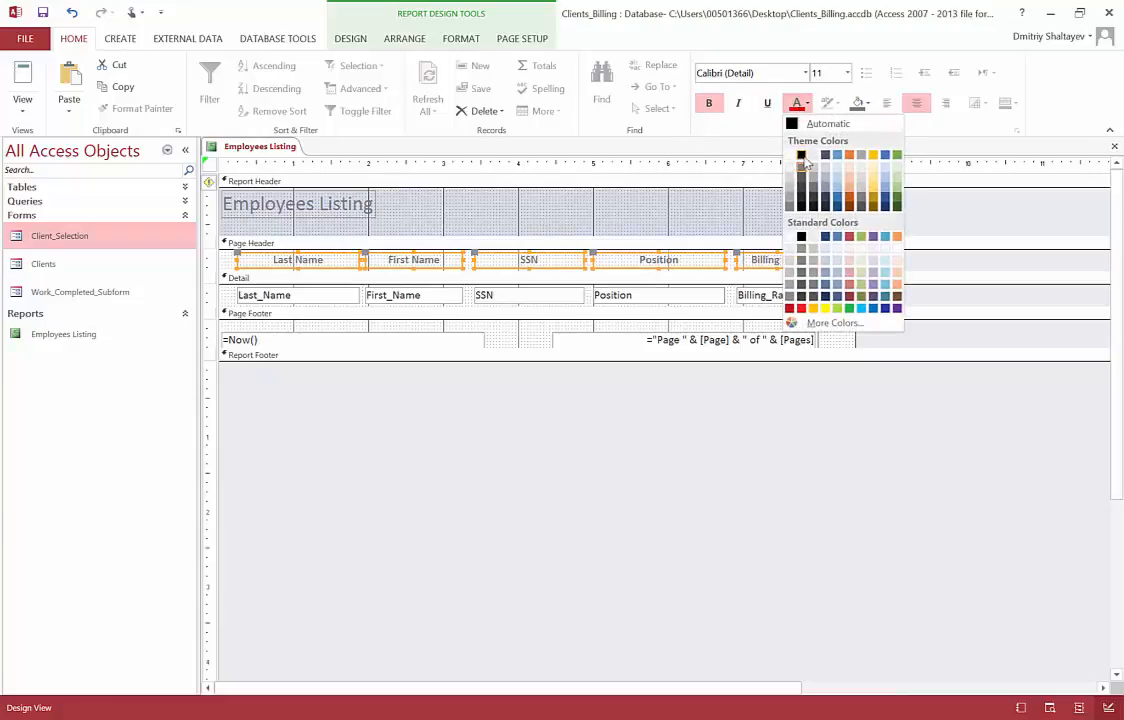
click(804, 159)
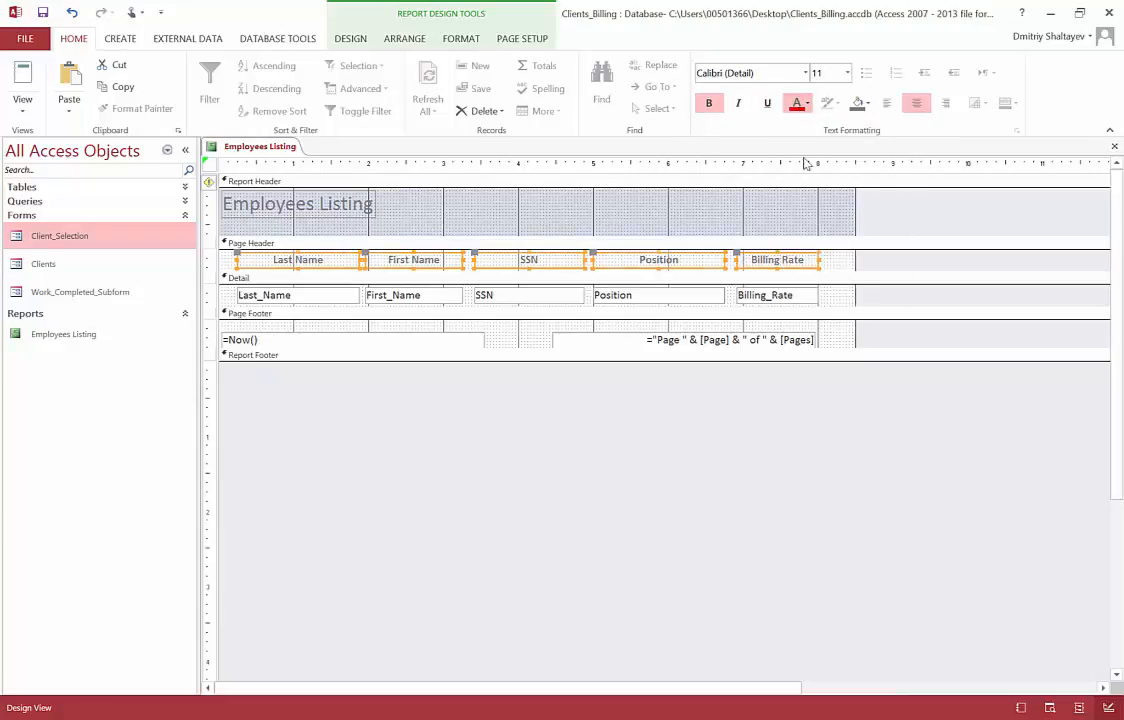
- Move the Employees Listing title to the middle of the Report Header, starting at about 3.4 inches, and check it in Report View
click(343, 222)
drag(343, 224, 585, 197)
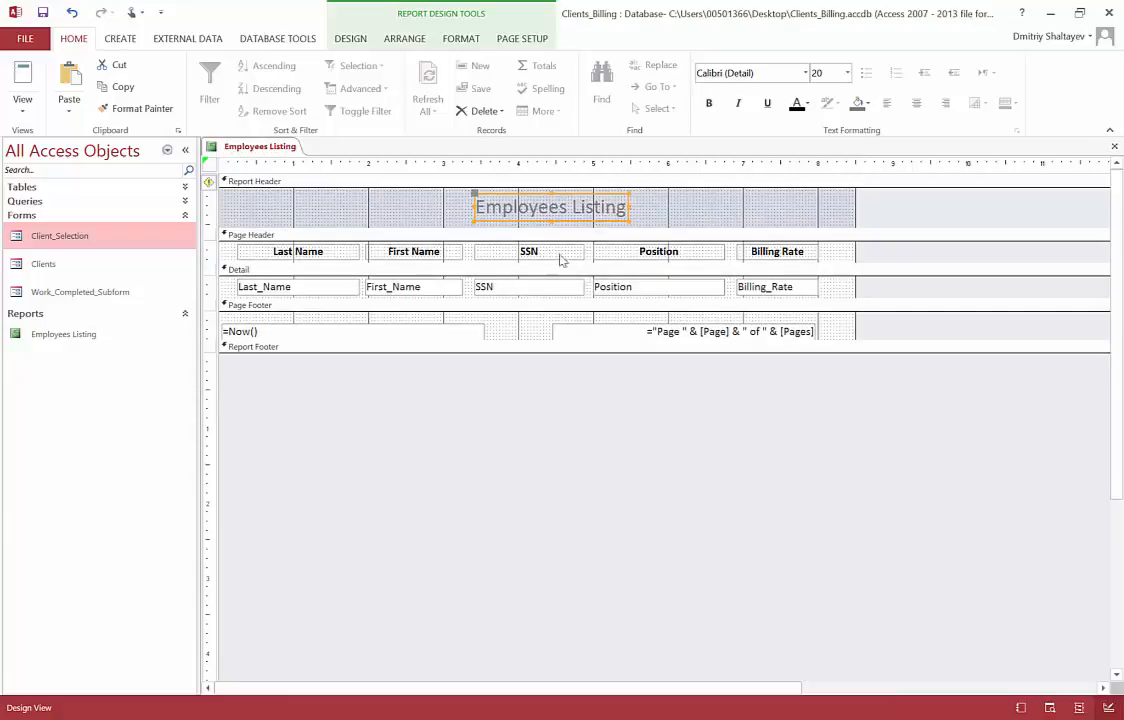
click(22, 80)
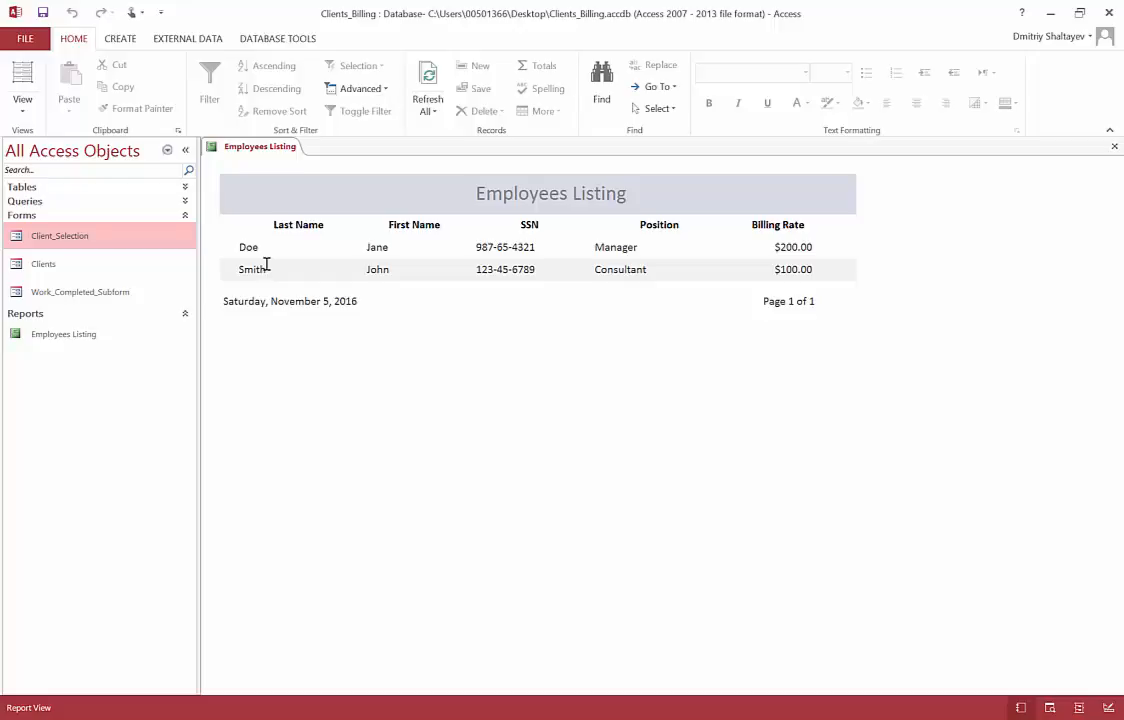
- Left-align all five Page Header labels and Detail text boxes in Design View, and check the result in Report View
click(22, 104)
click(76, 239)
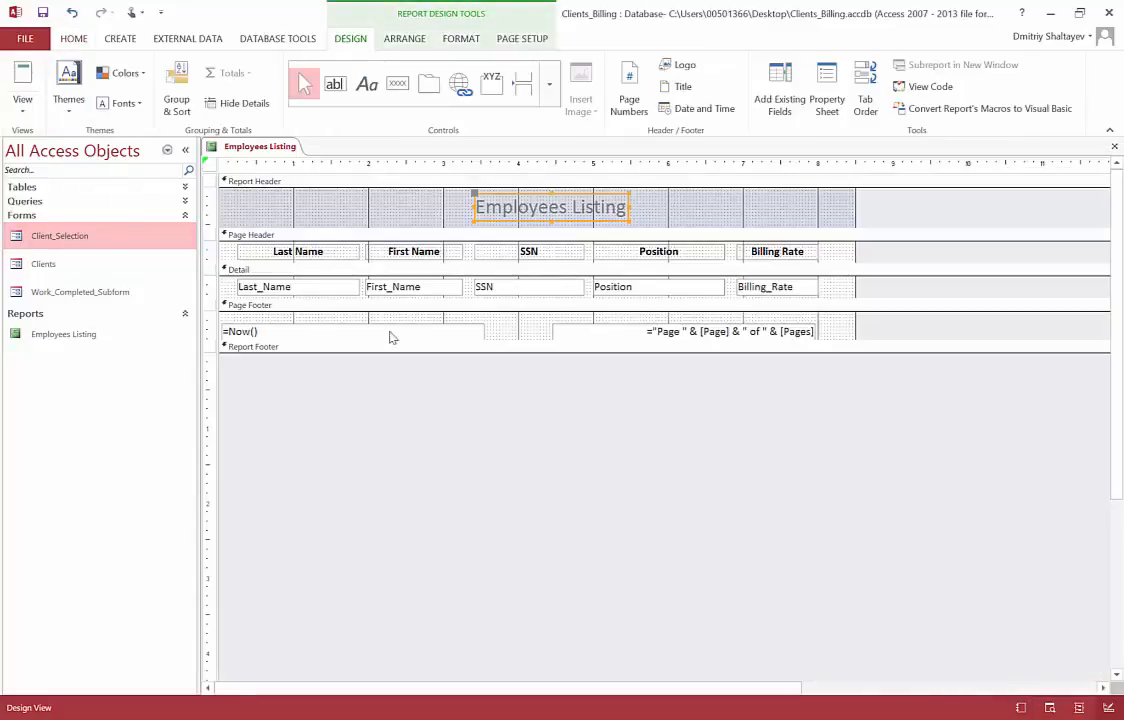
click(805, 291)
drag(805, 291, 228, 250)
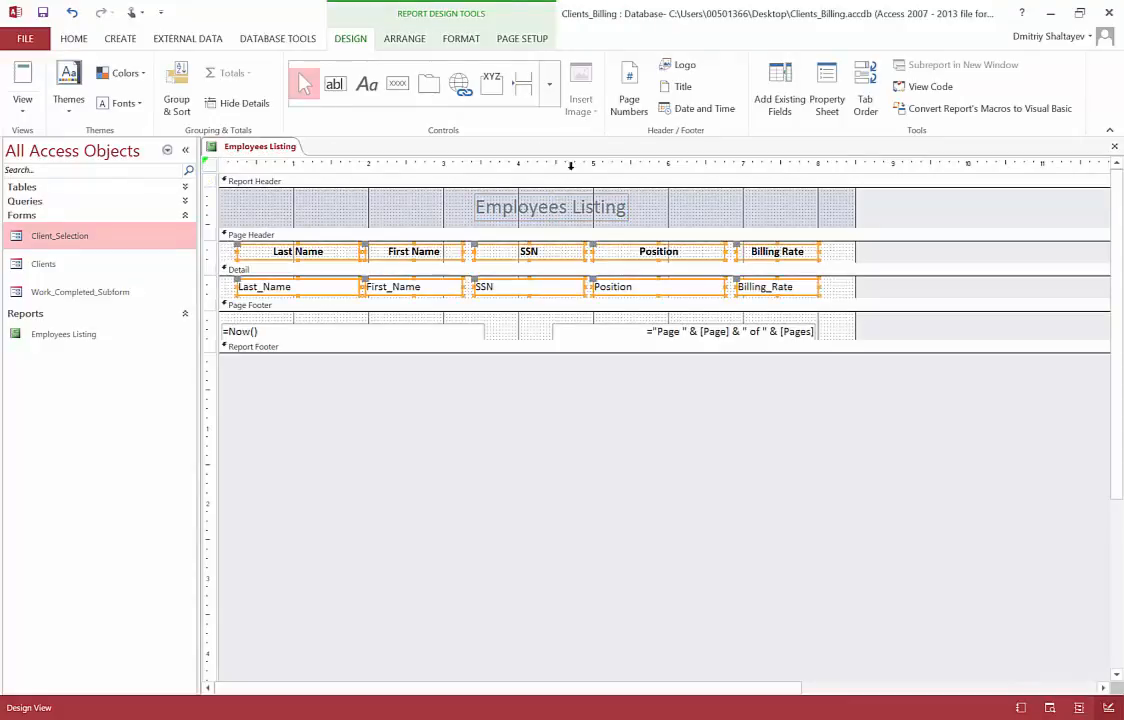
click(73, 39)
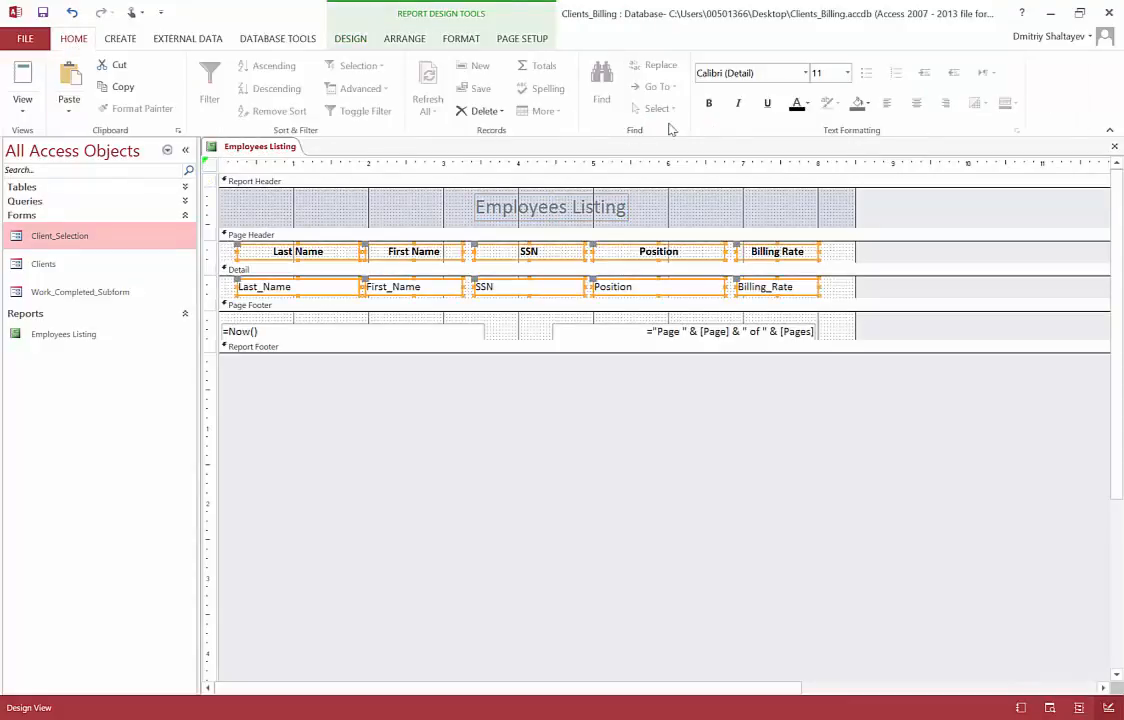
click(890, 108)
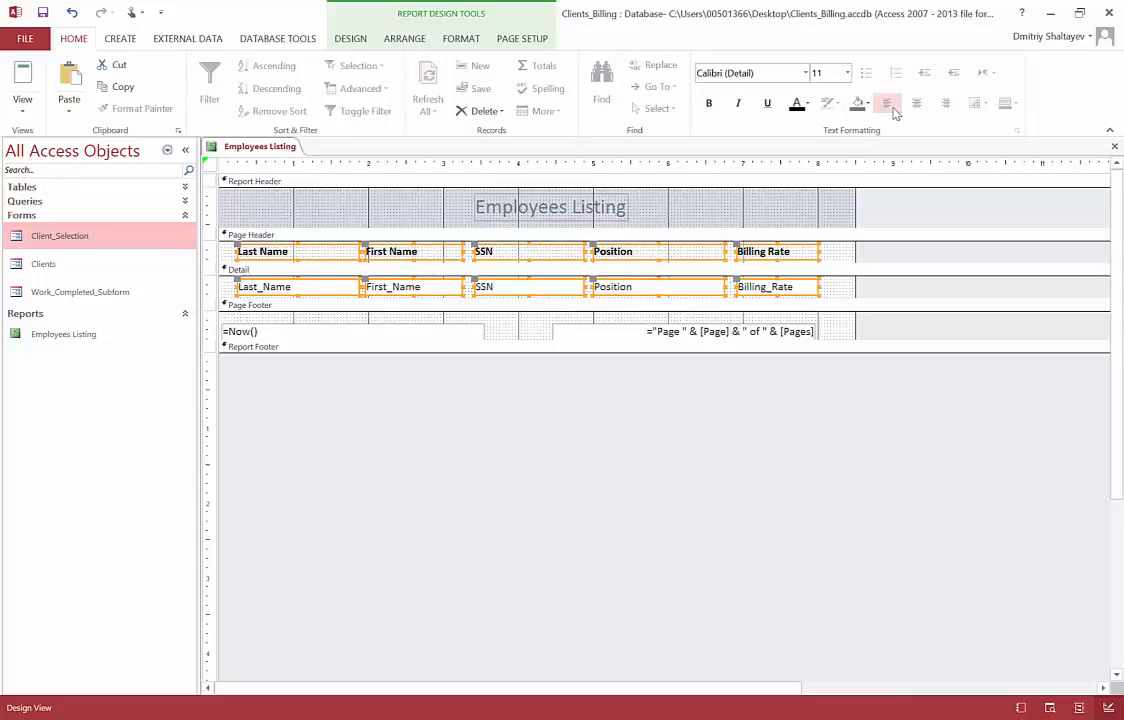
click(25, 77)
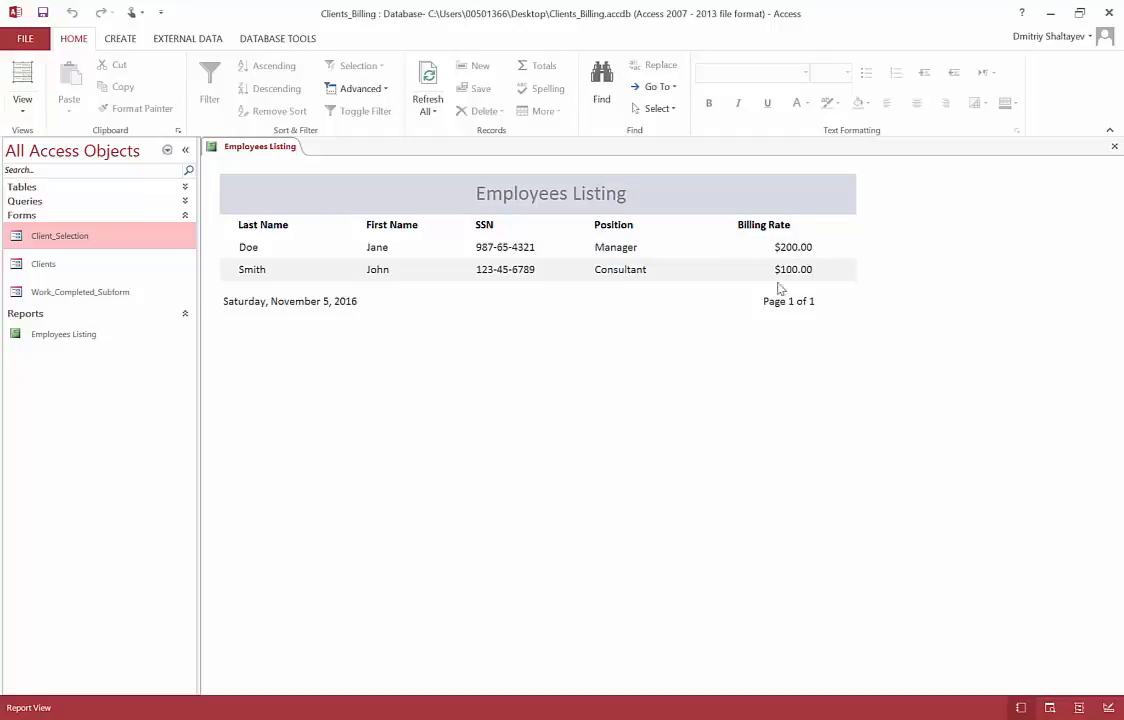
- Left-align the Billing Rate header label and the Billing_Rate text box individually in Design View, and check them in Report View
click(22, 105)
click(62, 236)
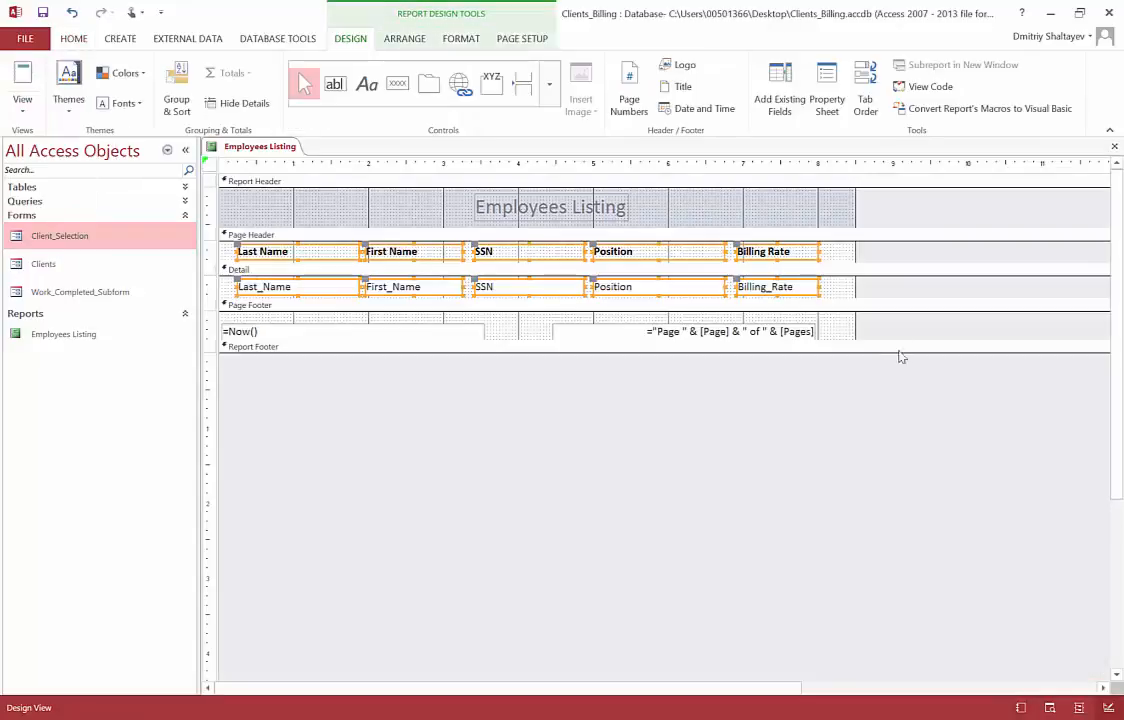
click(800, 268)
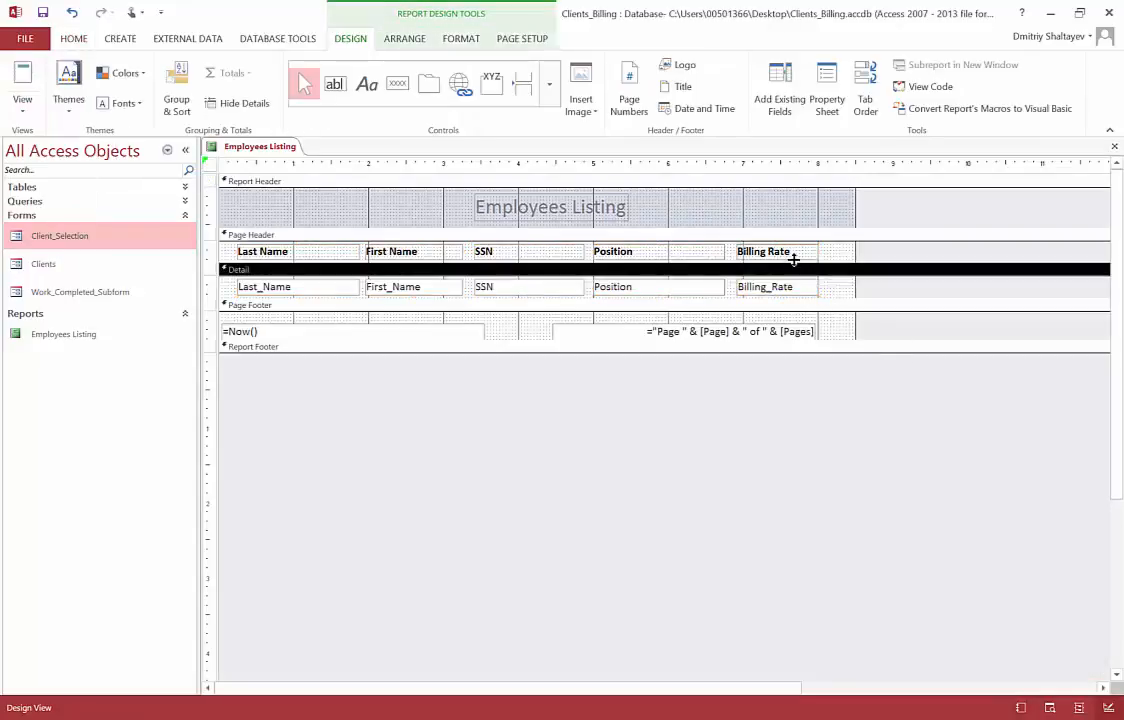
click(796, 250)
click(73, 38)
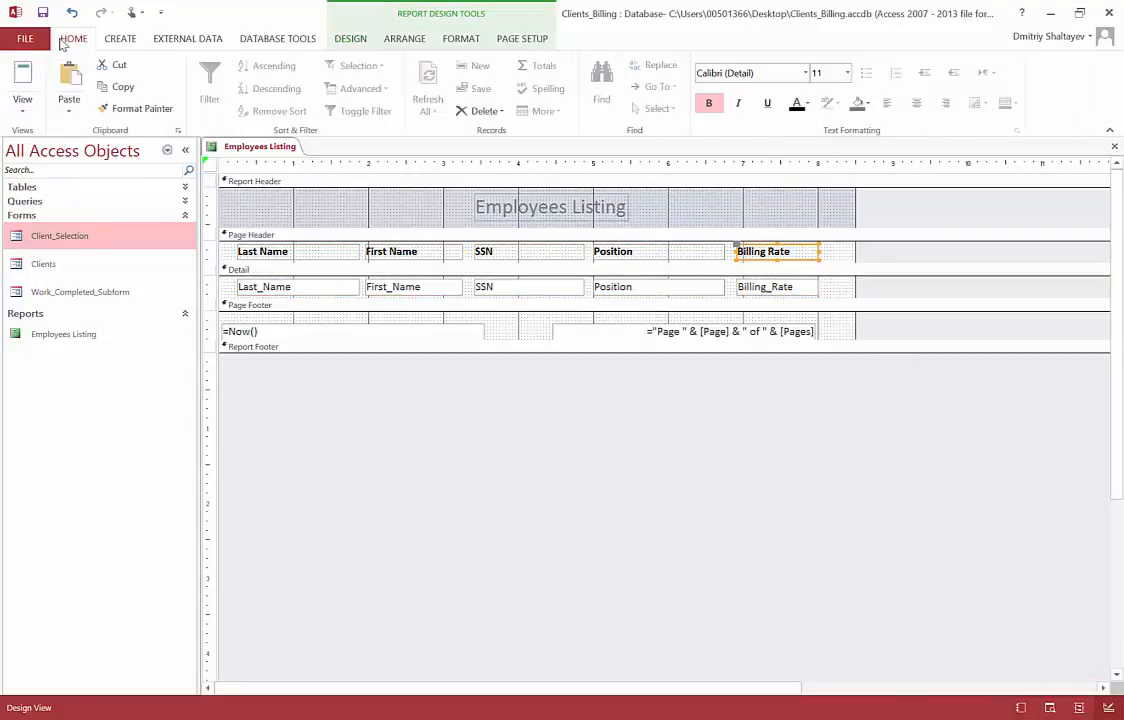
click(886, 102)
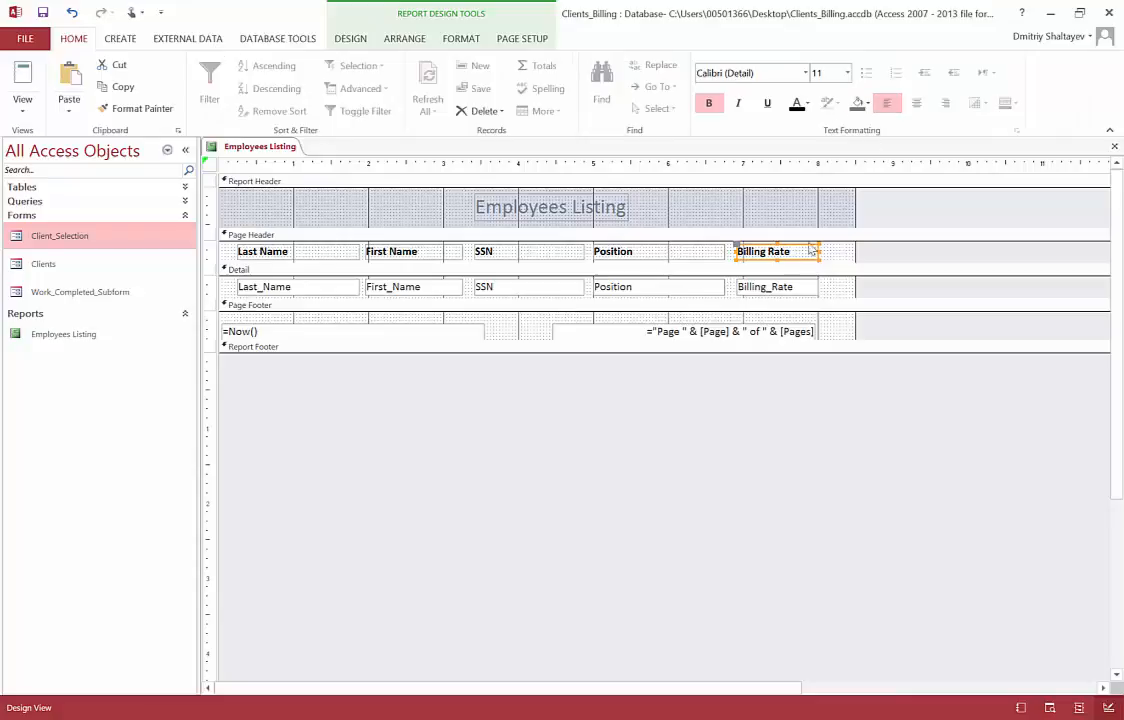
click(783, 290)
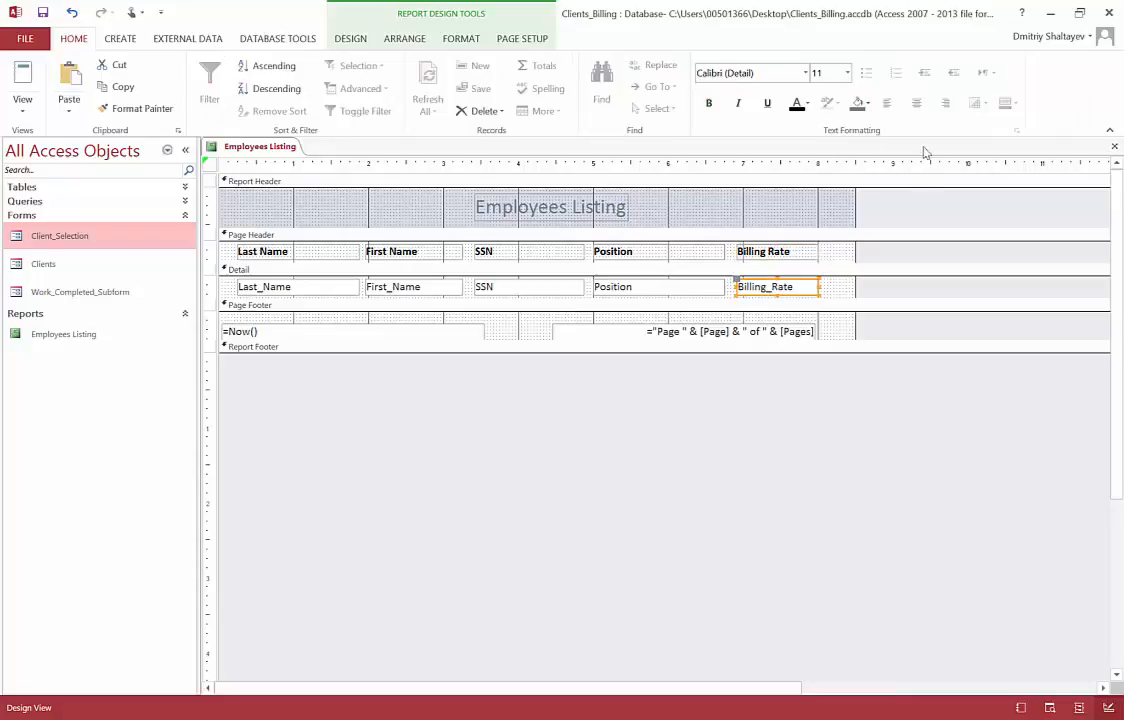
click(888, 104)
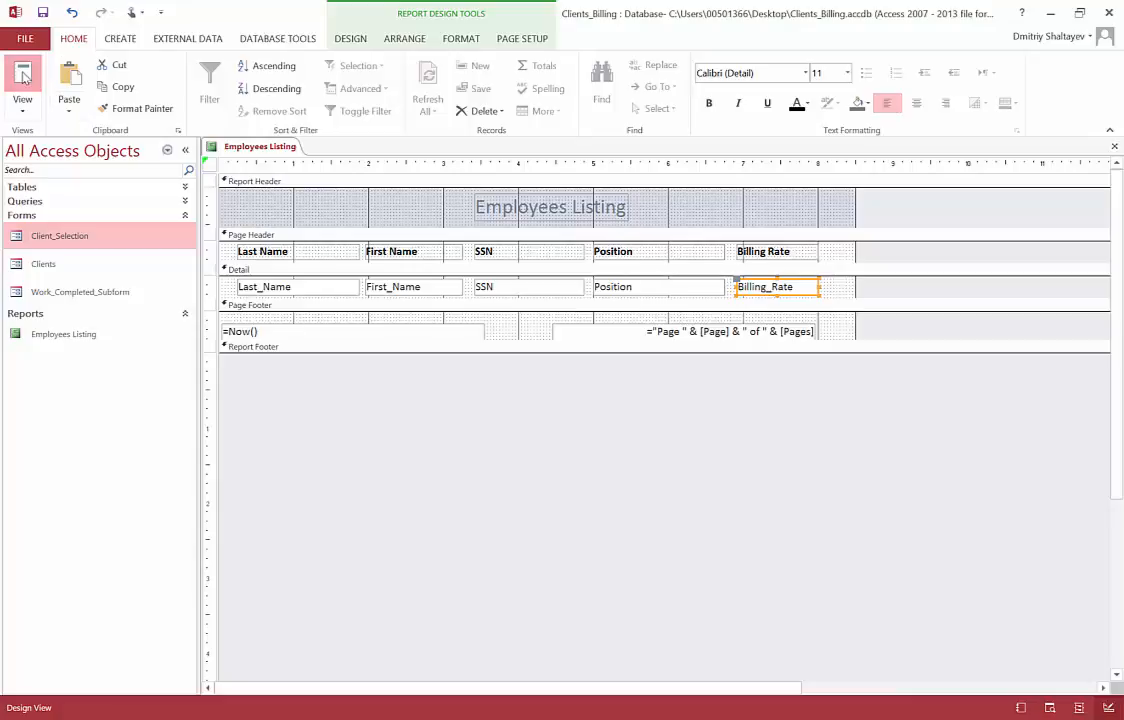
click(22, 80)
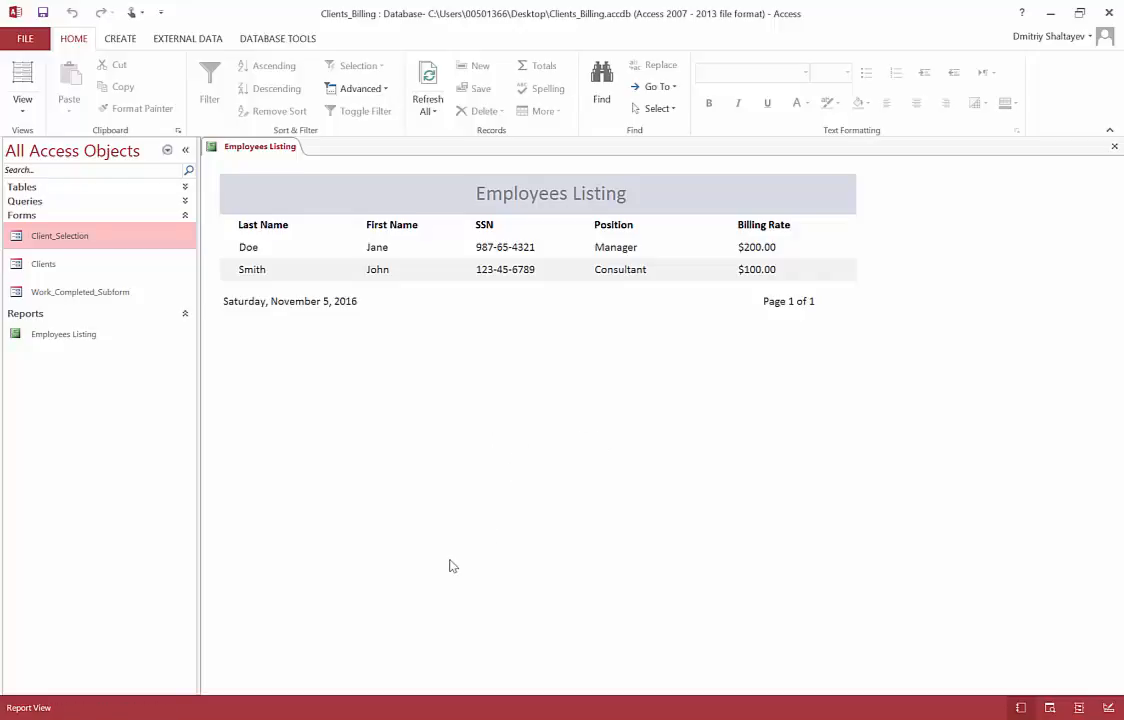
- Open the report in Layout View and select the Detail section to compare its width with the page margin
click(22, 112)
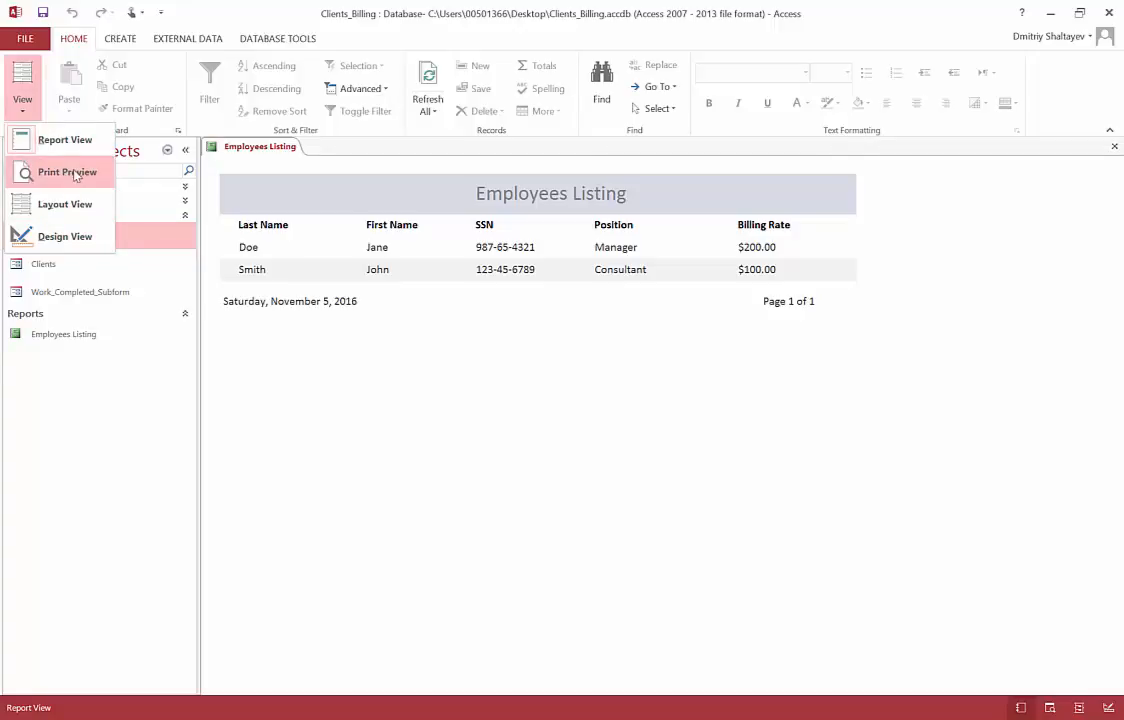
click(84, 238)
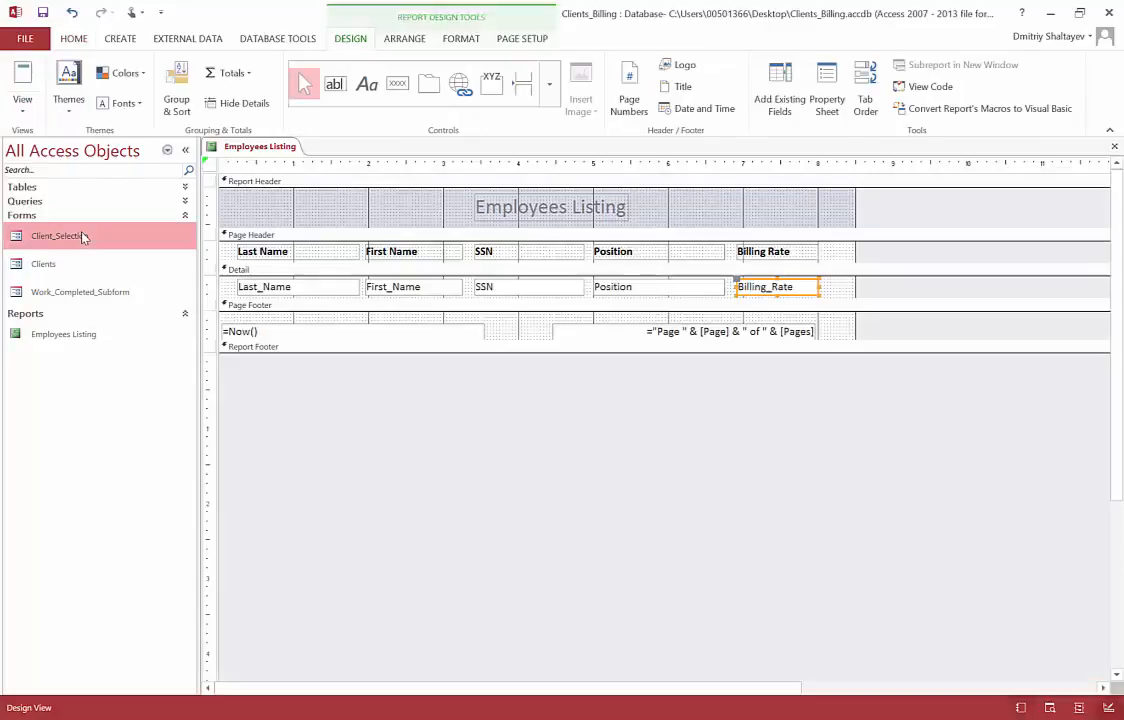
click(30, 108)
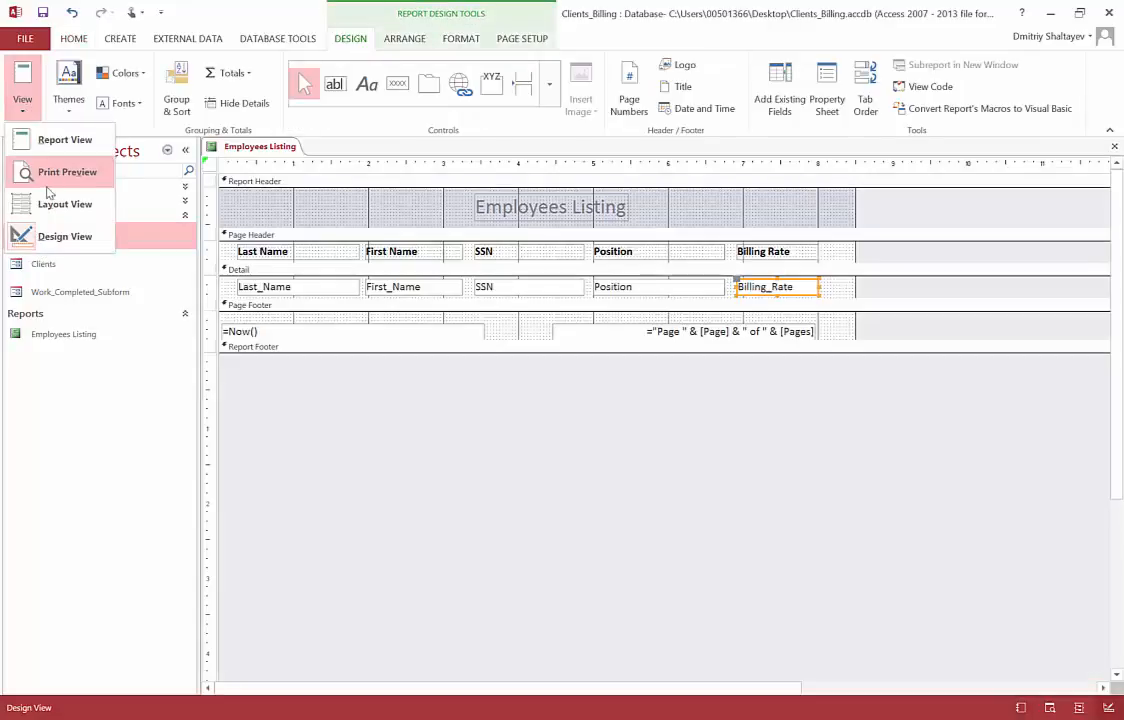
click(50, 202)
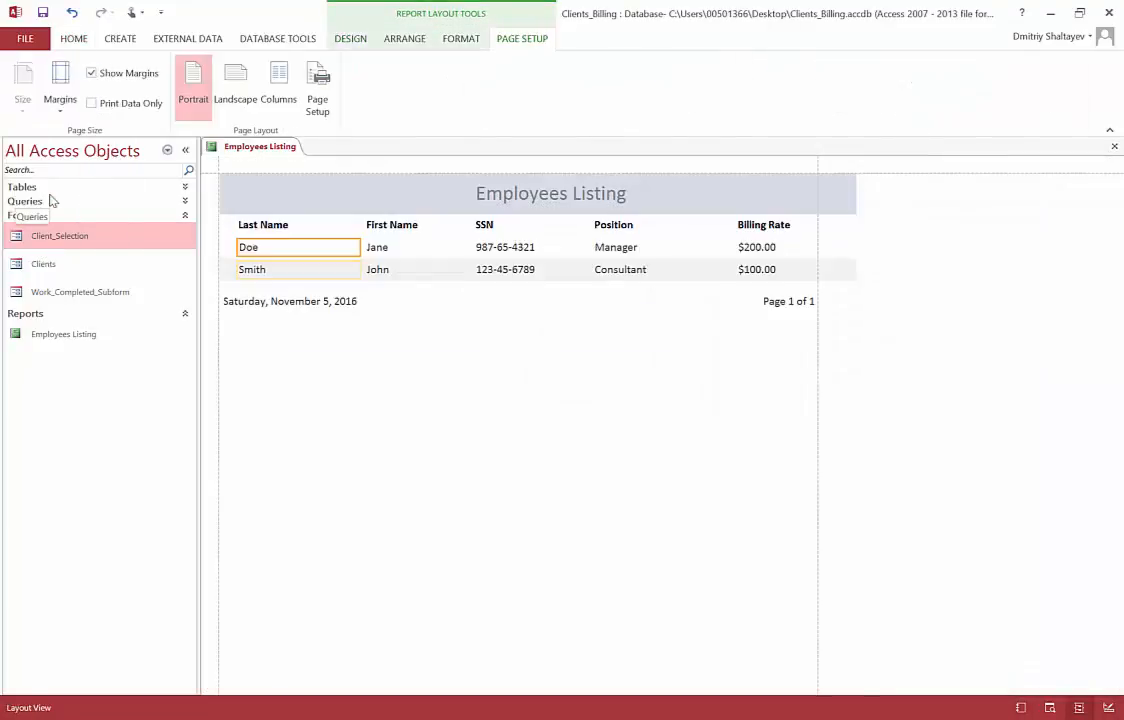
click(853, 247)
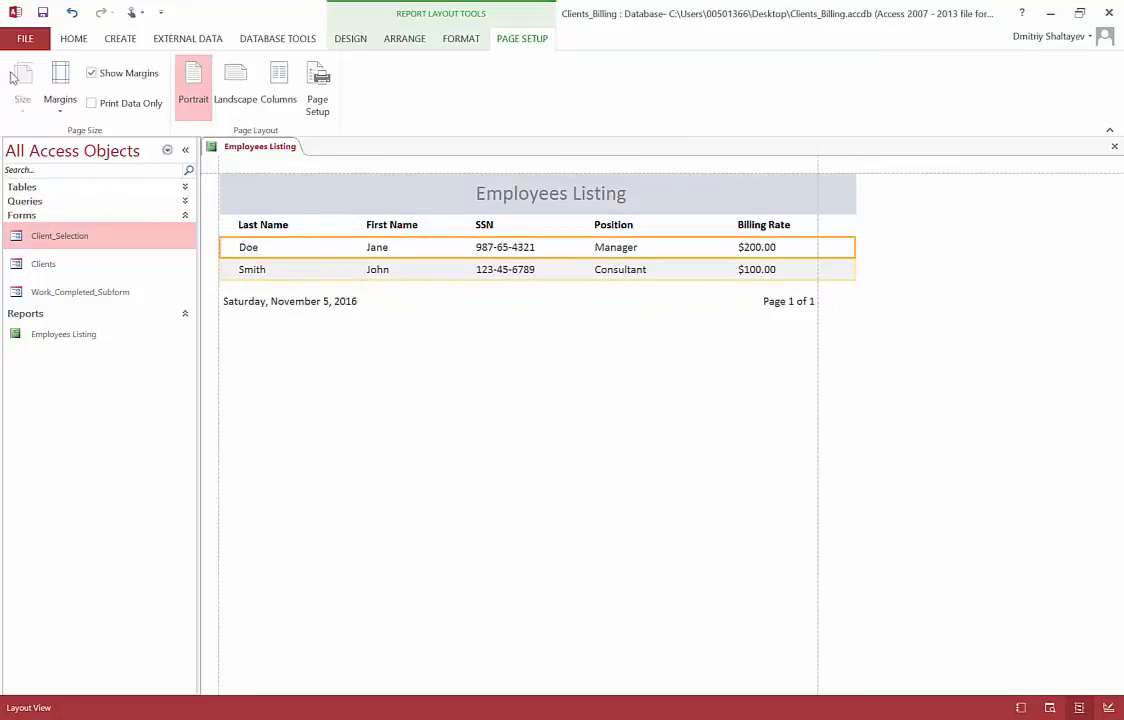
- Compare how the report appears in Report View, Design View and Layout View
click(74, 40)
click(27, 97)
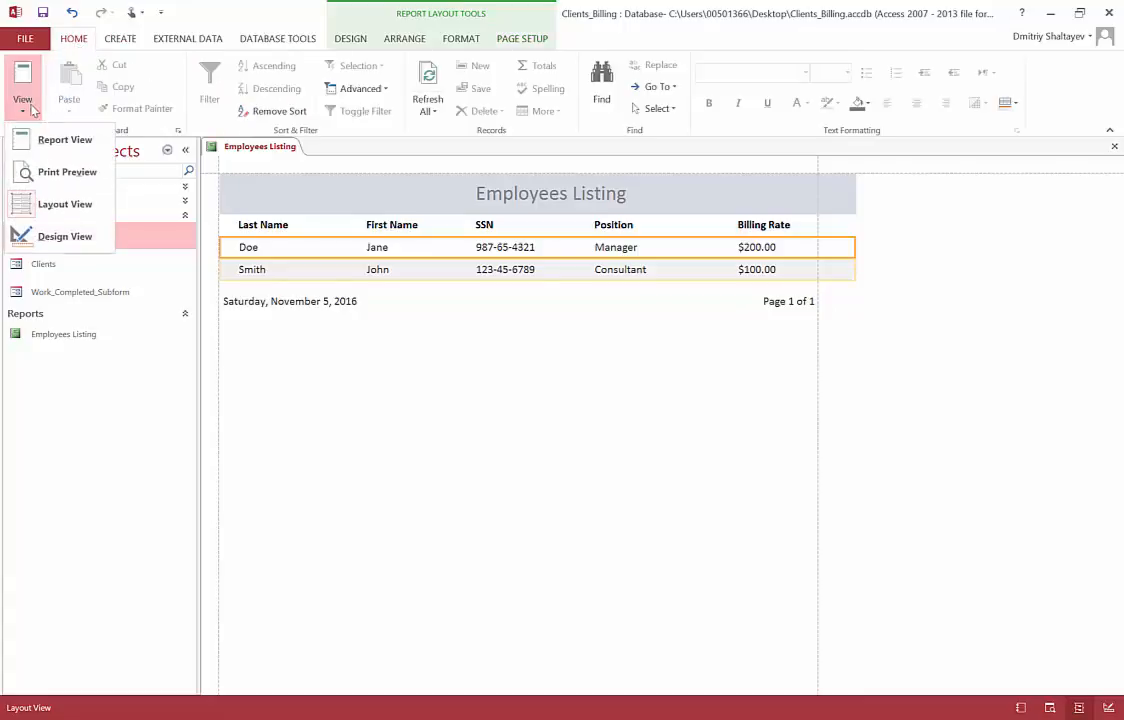
click(44, 124)
click(35, 106)
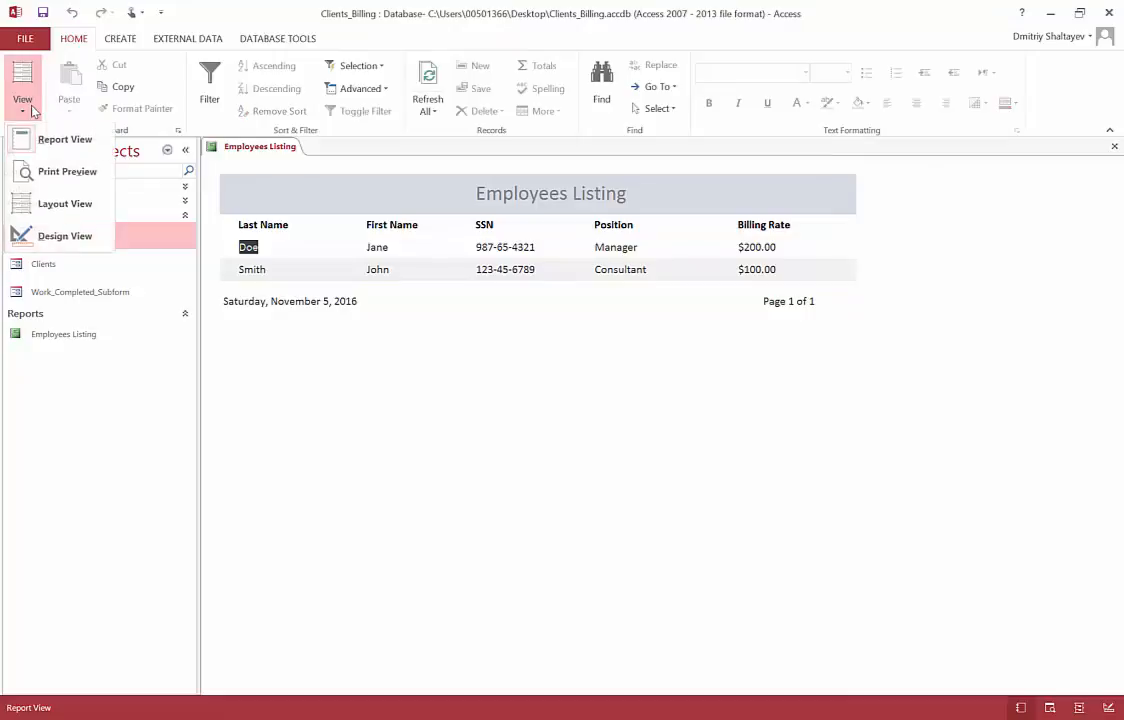
click(63, 236)
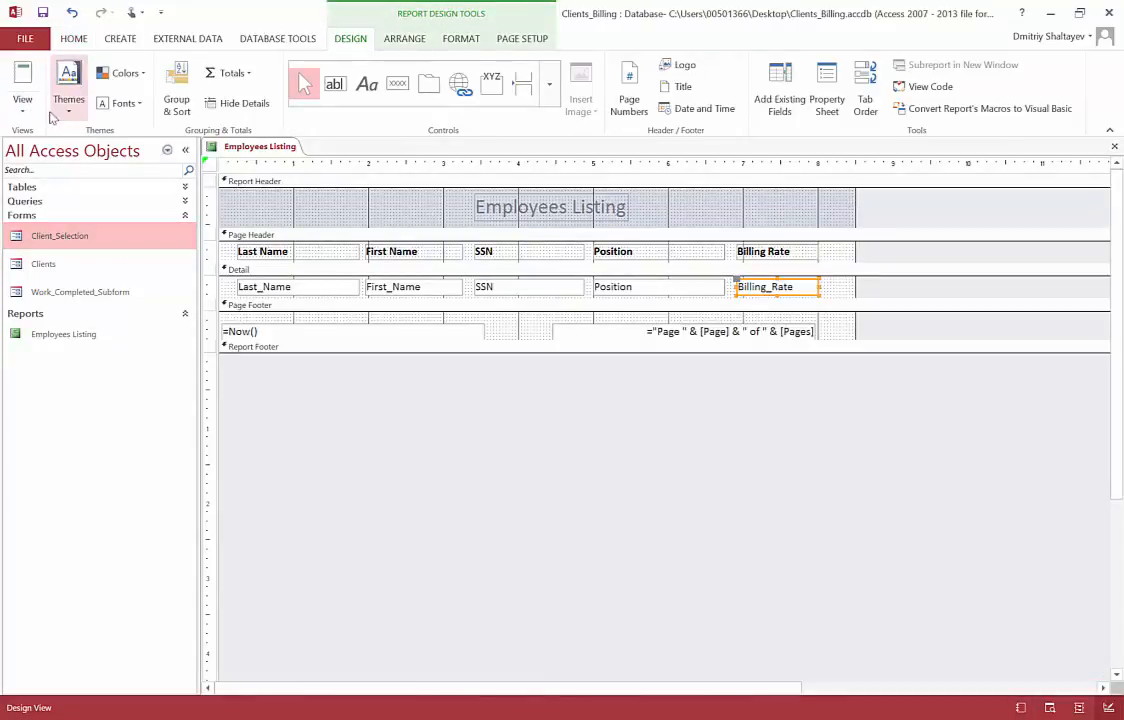
click(22, 90)
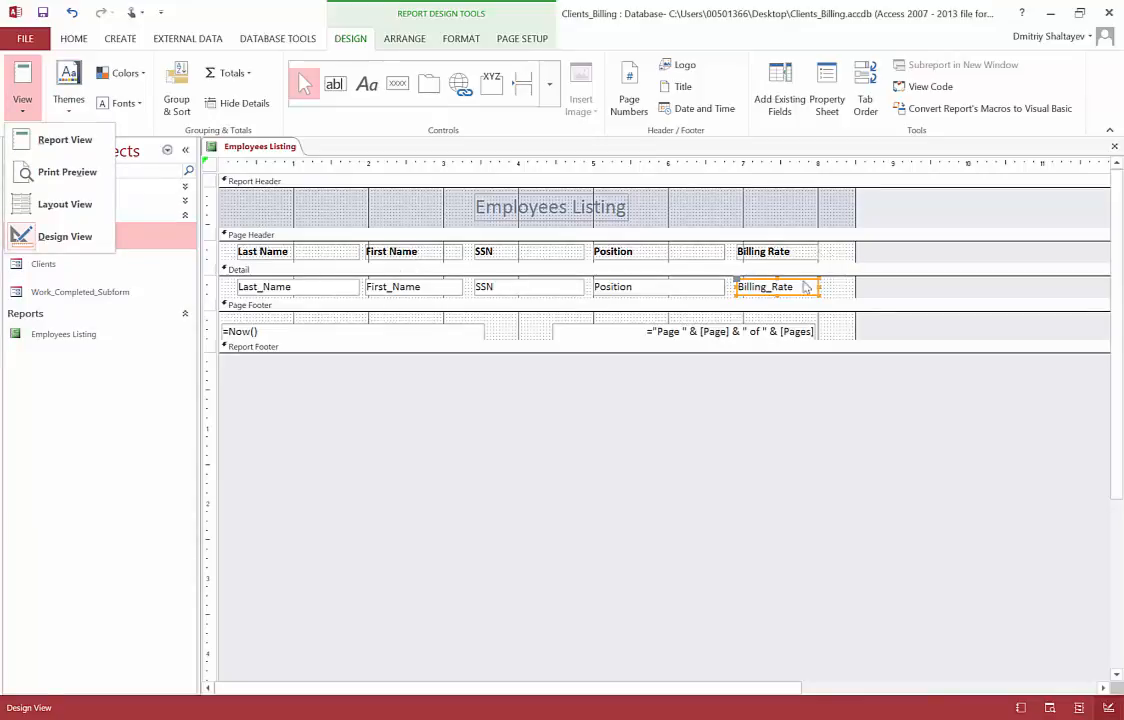
click(50, 145)
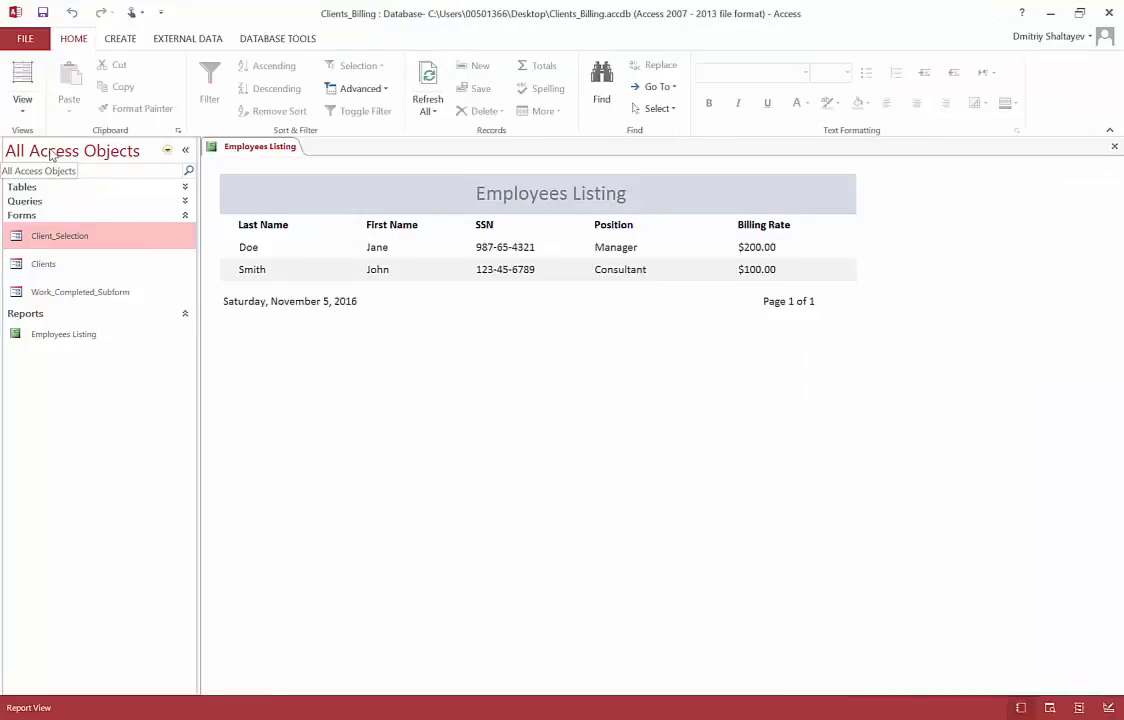
click(22, 104)
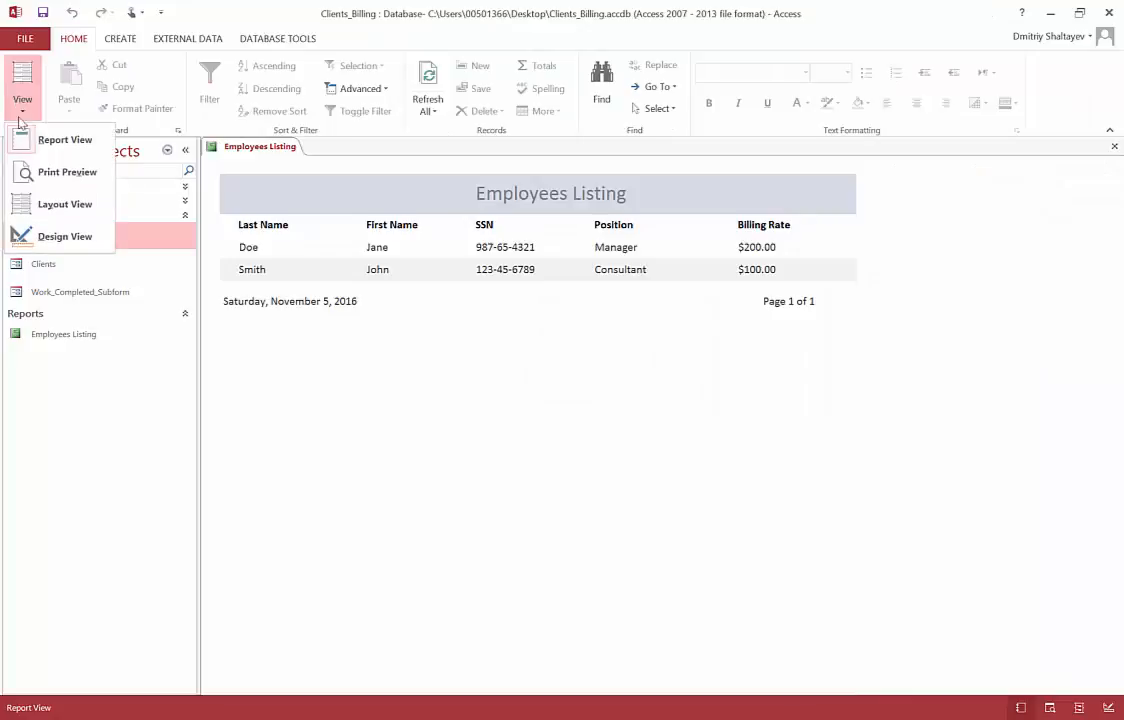
click(60, 206)
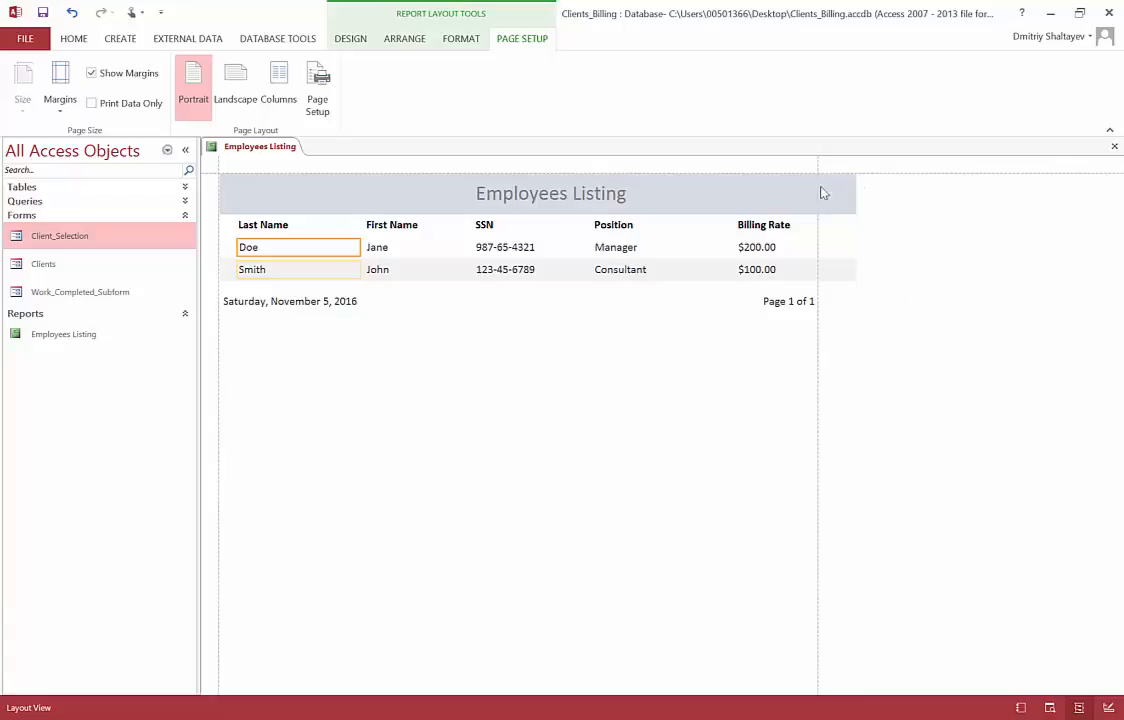
- Open the report in Print Preview despite the section width warning, examine pages 1 and 2 for overflow, and close the preview
click(73, 39)
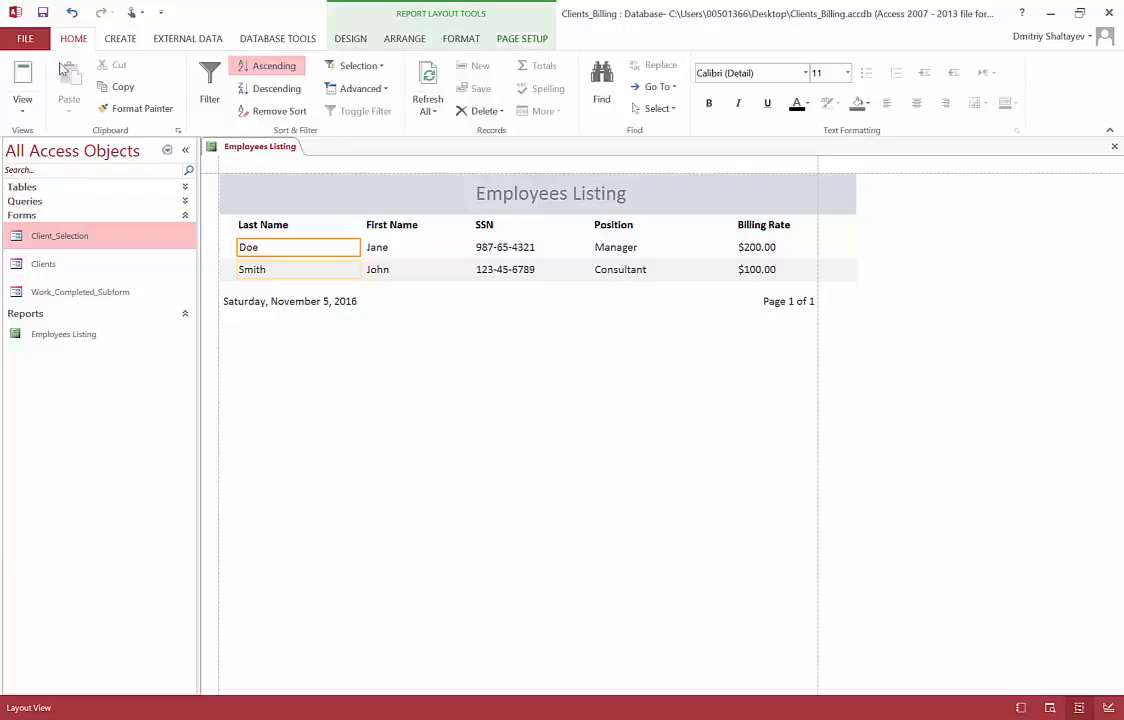
click(23, 106)
click(67, 173)
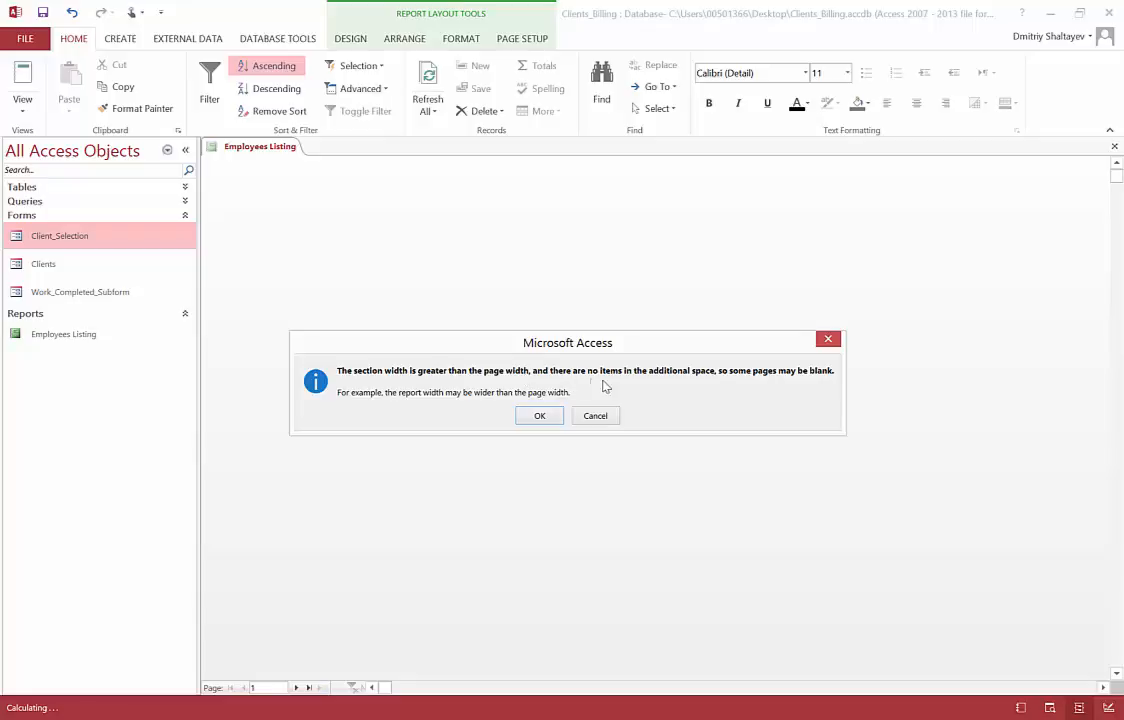
click(539, 416)
scroll(665, 402, down, 5)
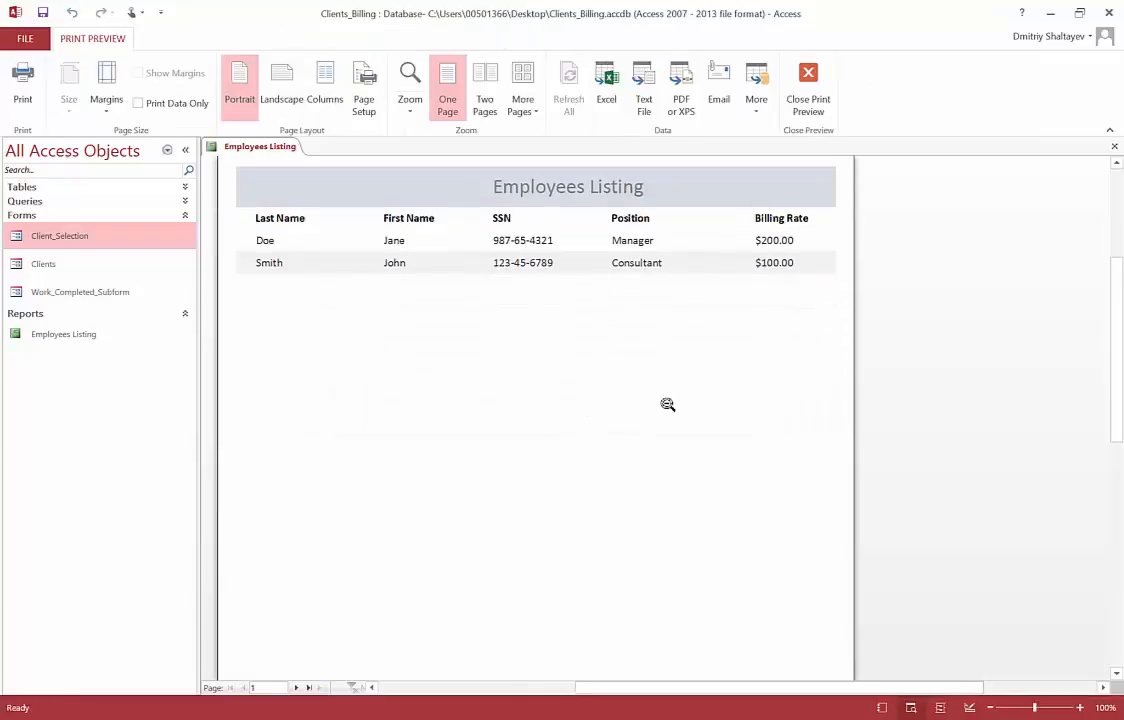
scroll(667, 404, up, 5)
scroll(667, 404, down, 8)
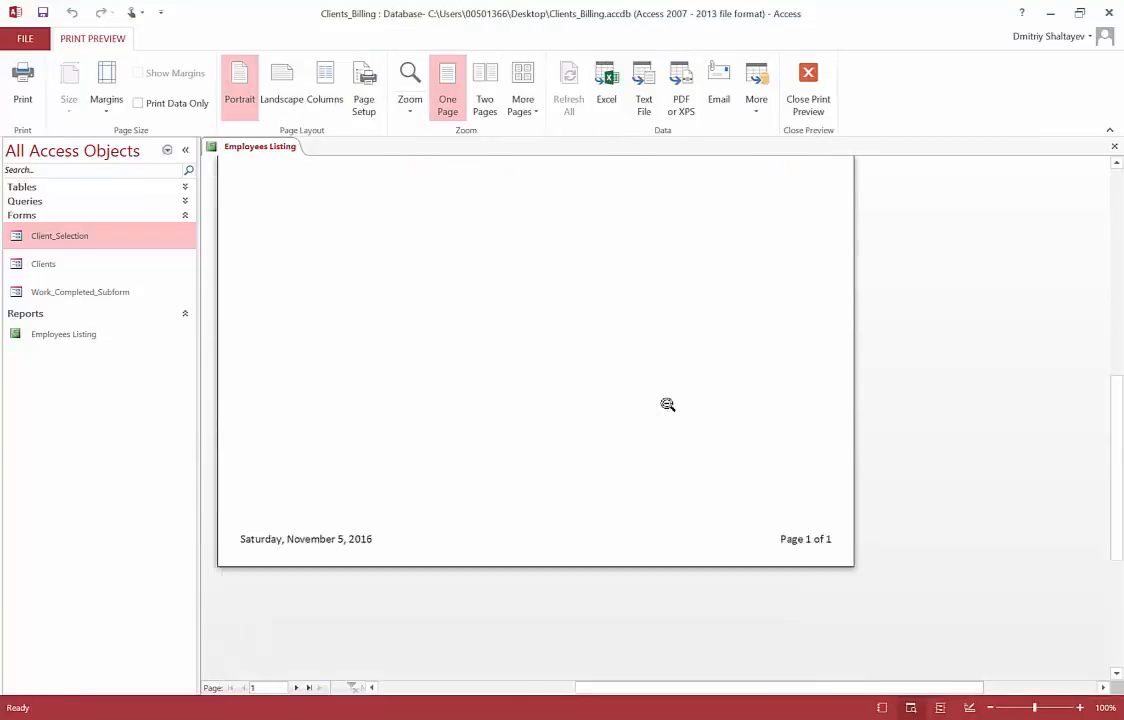
scroll(667, 404, up, 3)
scroll(667, 404, down, 5)
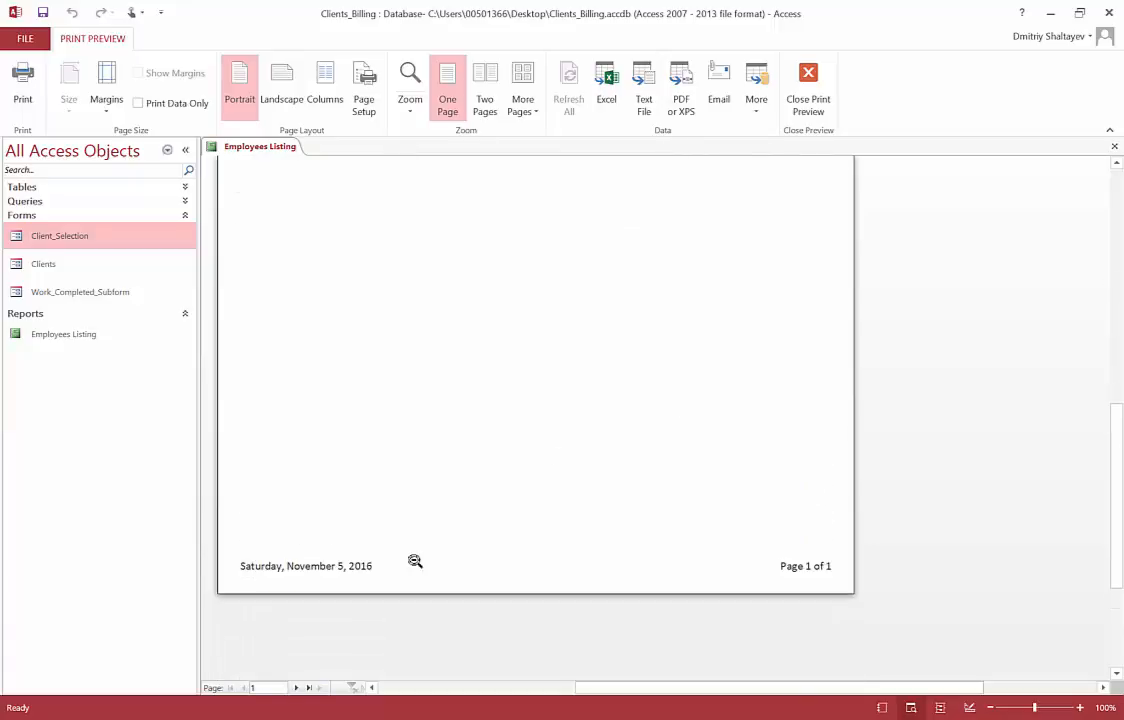
click(298, 689)
scroll(505, 517, up, 3)
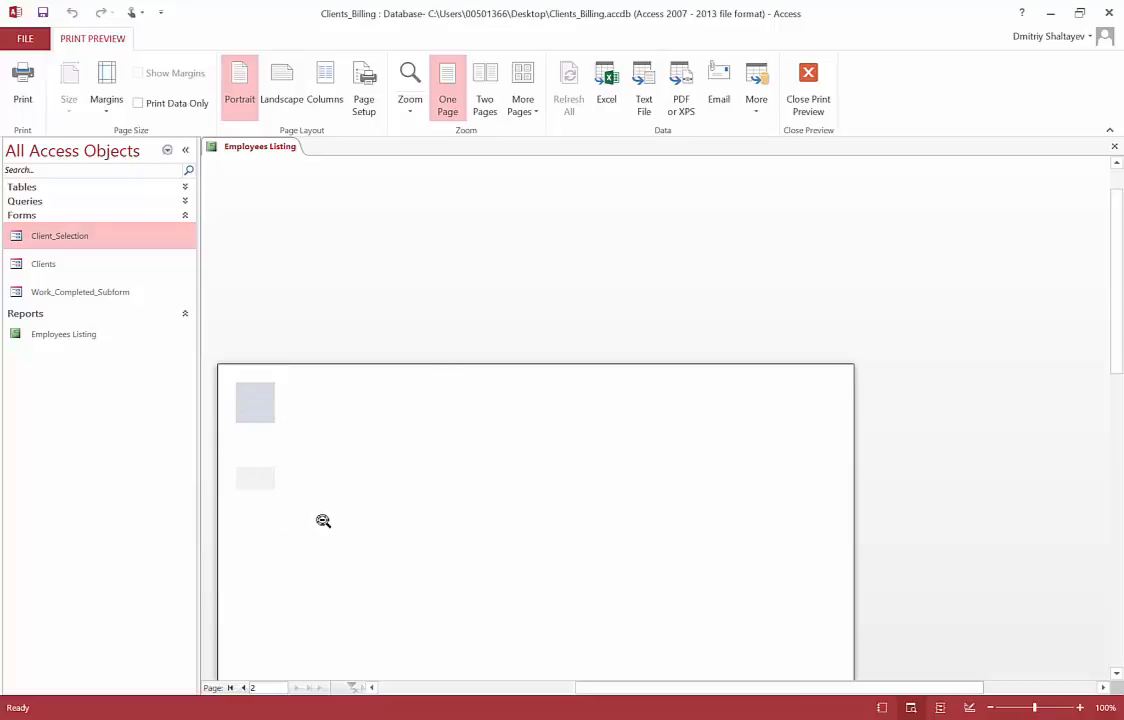
click(809, 85)
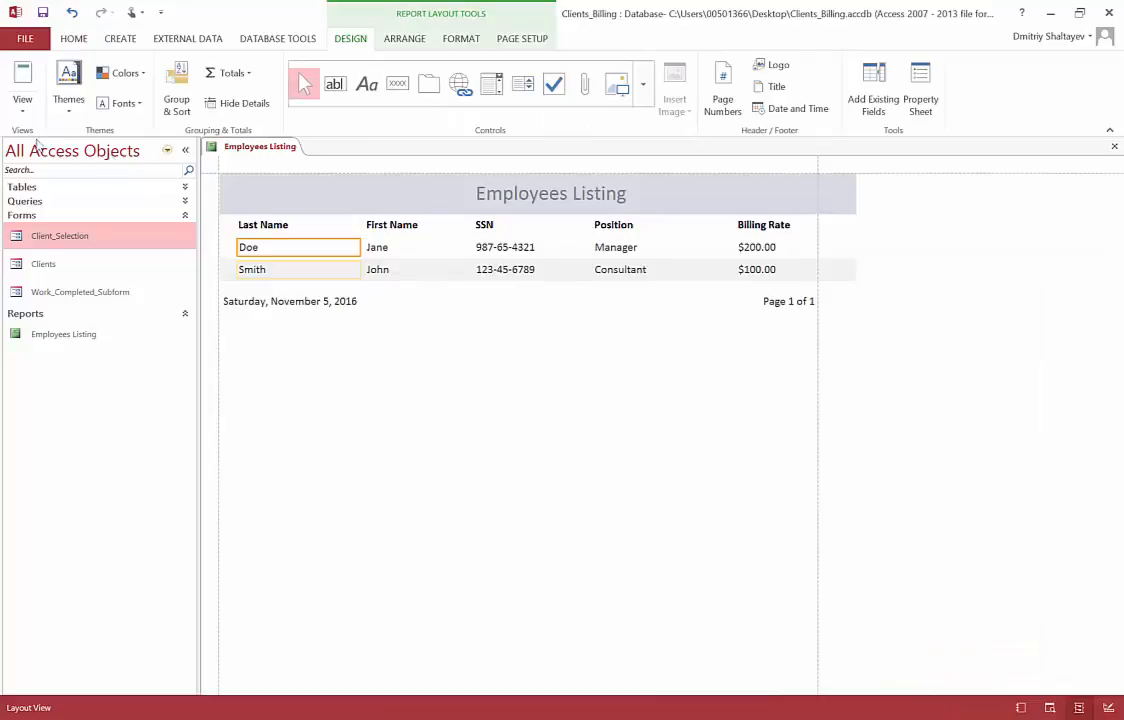
- Narrow the report to about 8.1 inches in Design View and check its width against the page margin in Layout View
click(15, 112)
click(66, 238)
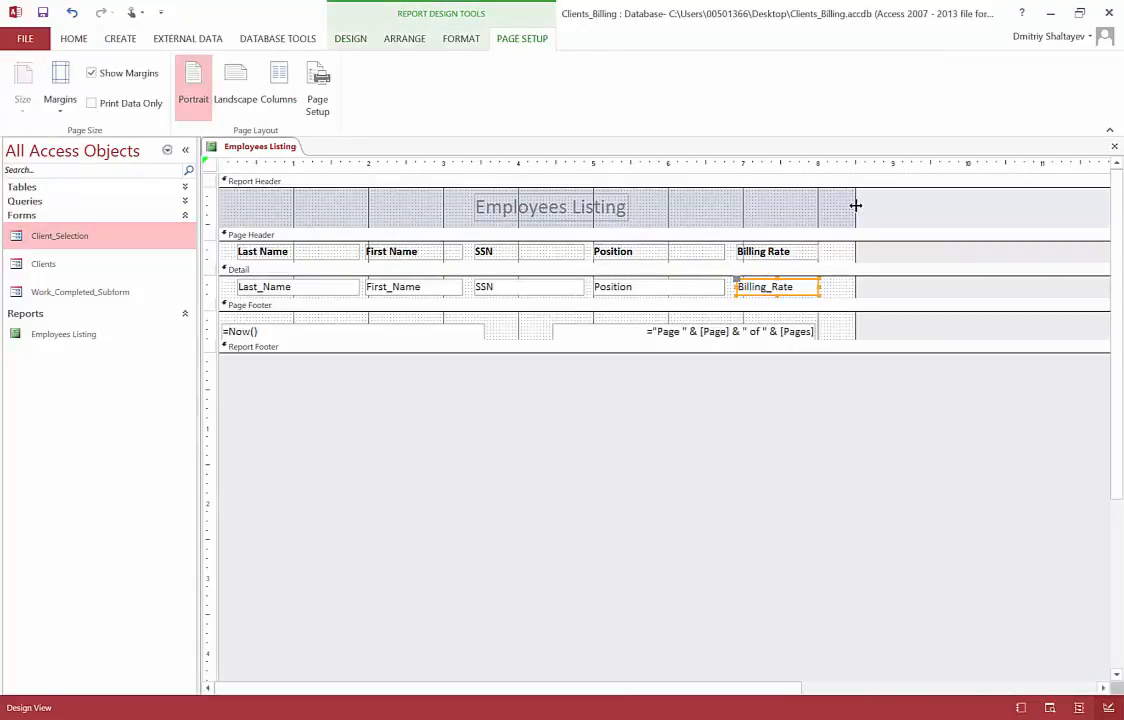
drag(856, 205, 824, 214)
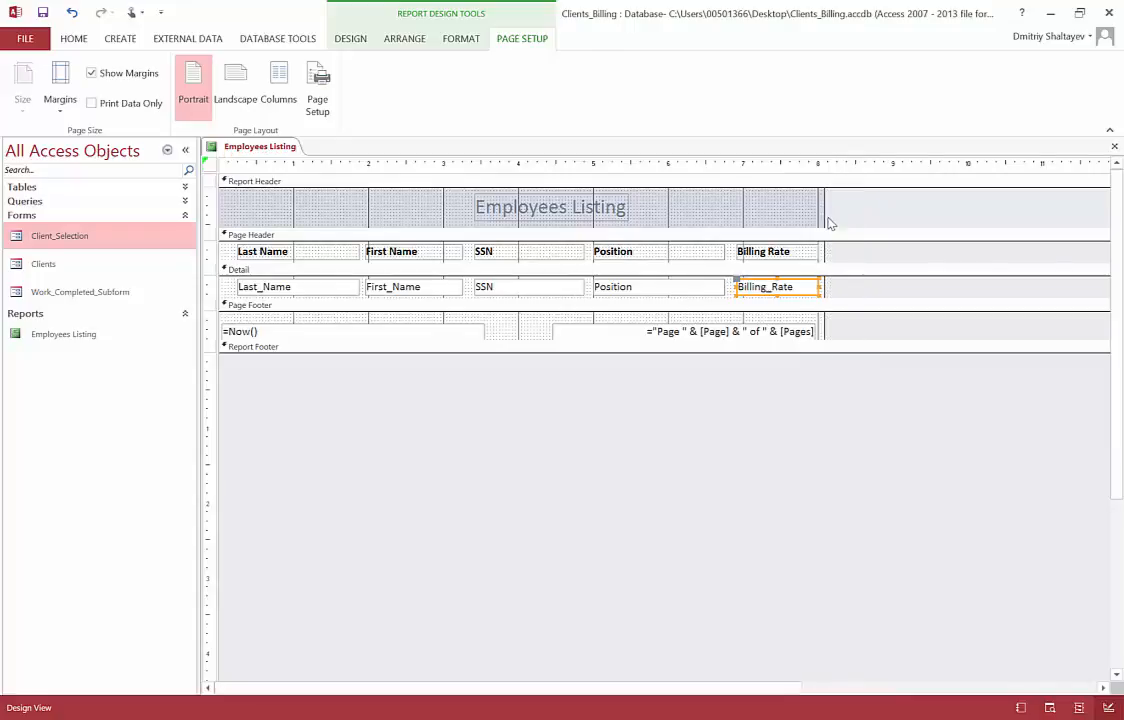
click(73, 38)
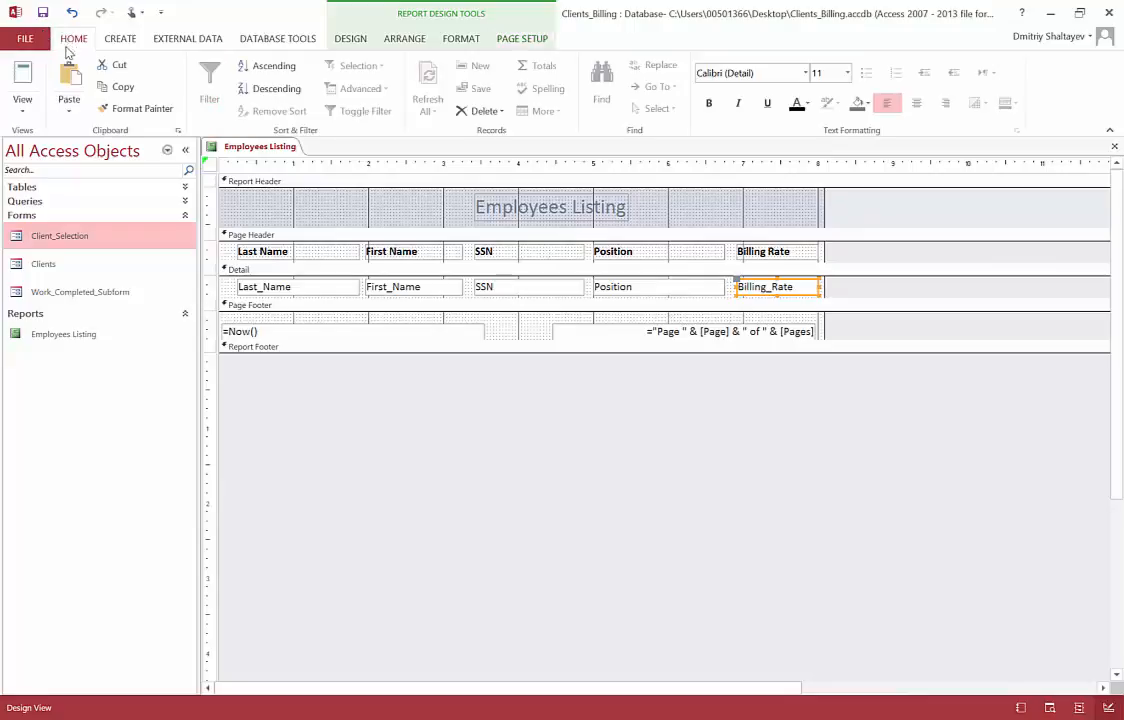
click(30, 106)
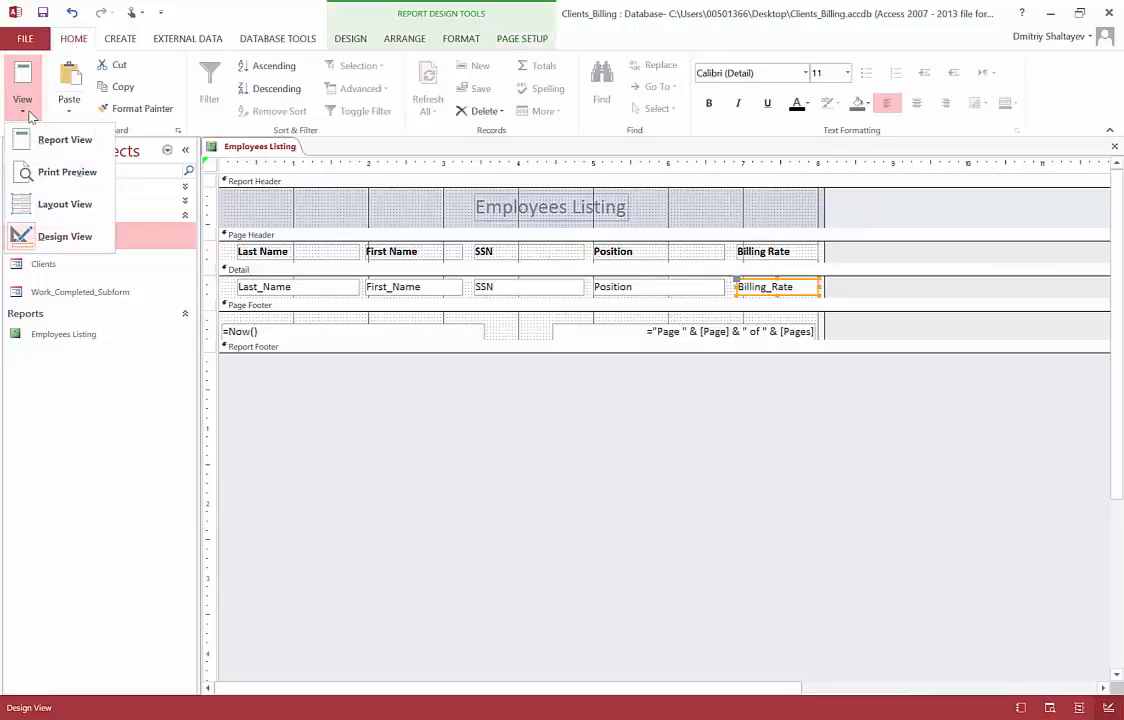
click(65, 205)
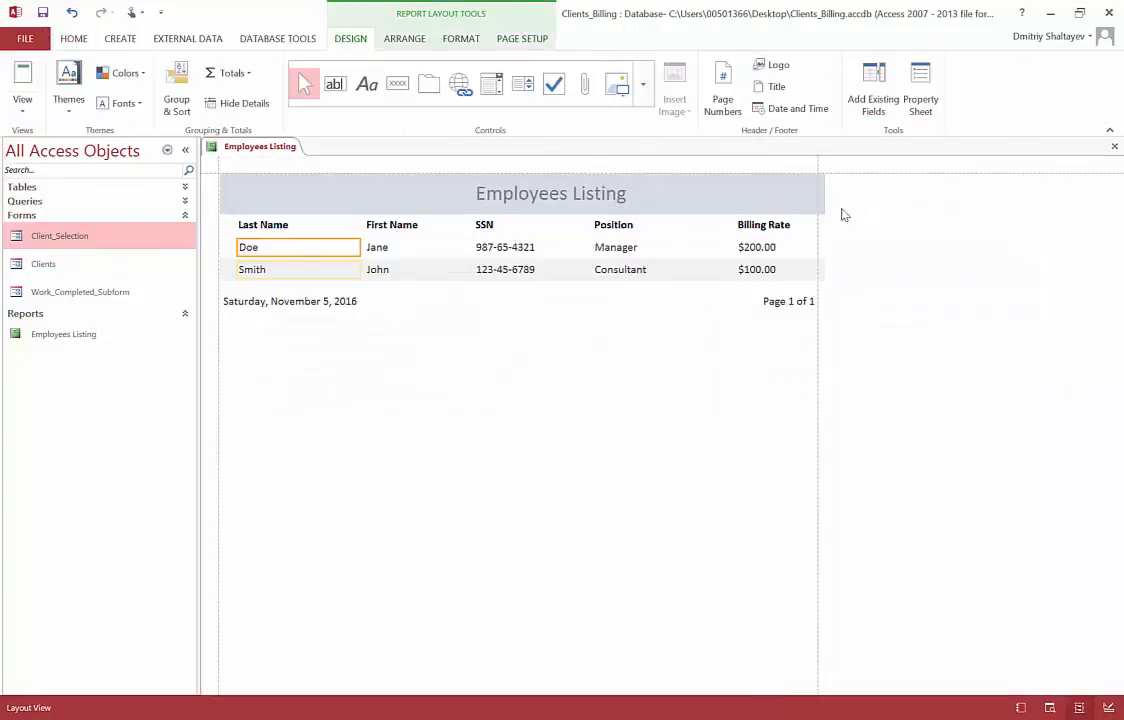
- Try to open the report in Print Preview, cancel at the section width warning, and switch to Report View
click(22, 106)
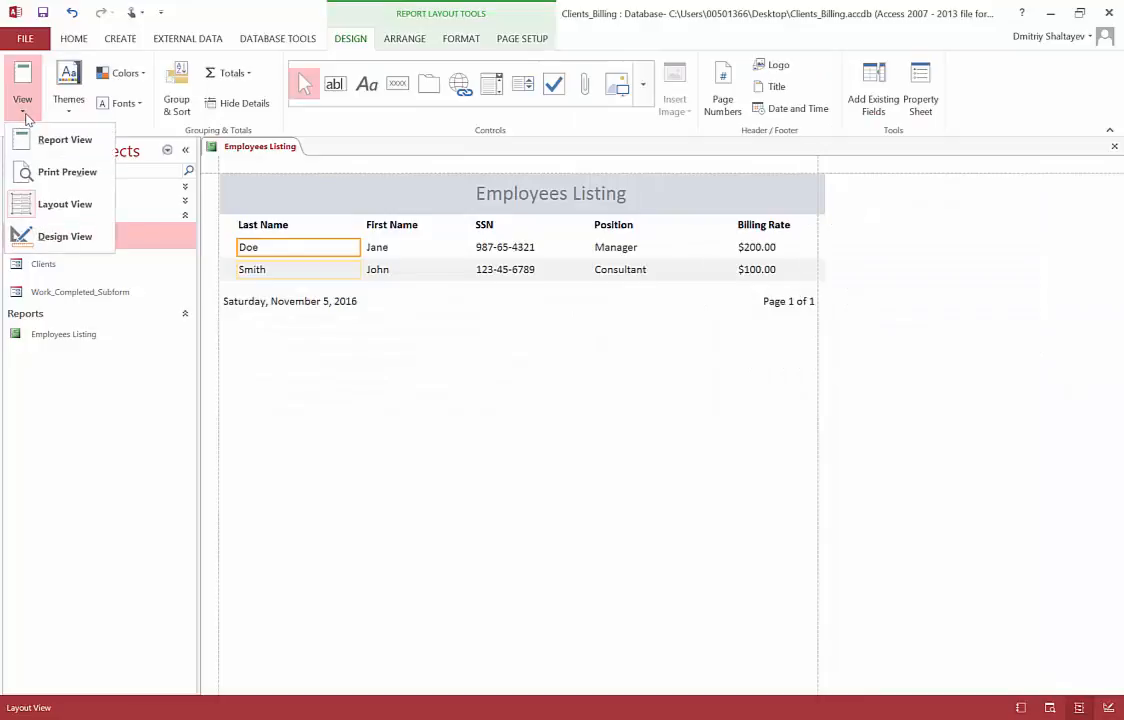
click(45, 172)
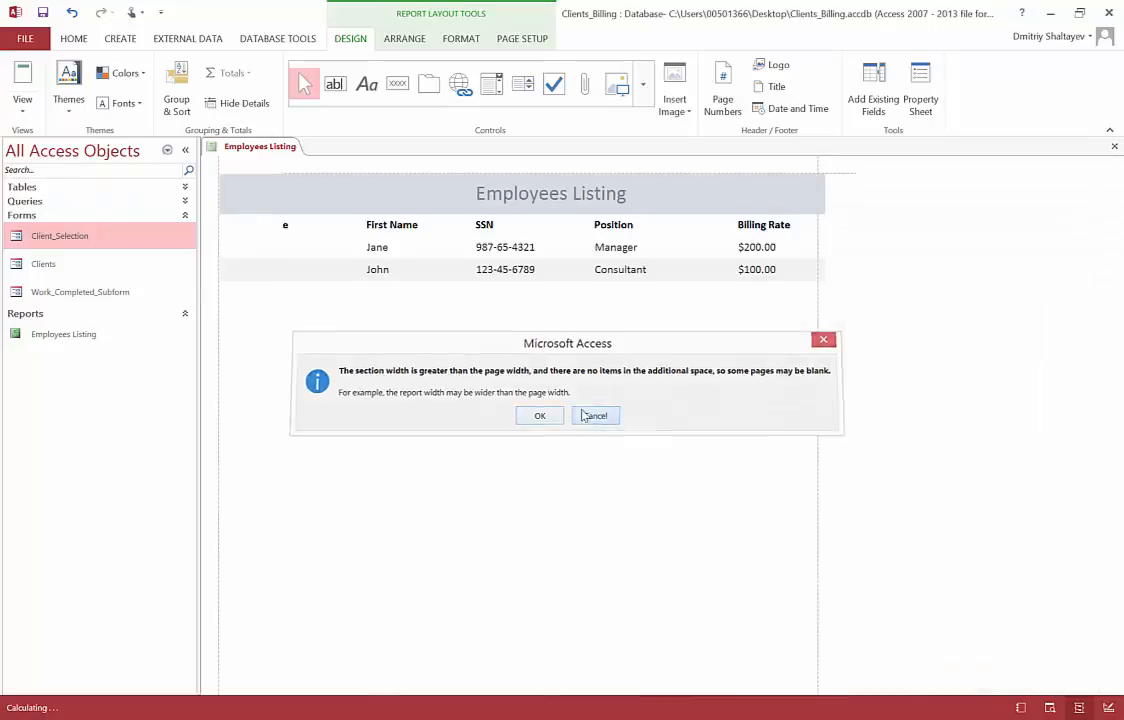
click(593, 416)
click(22, 100)
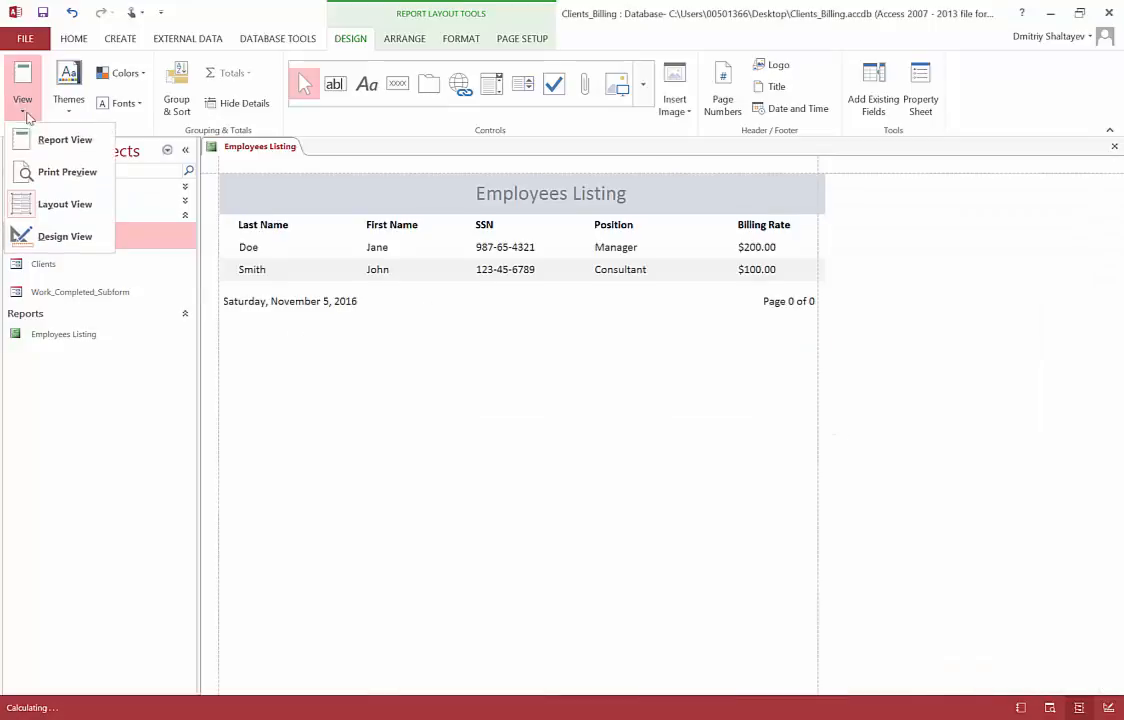
click(72, 150)
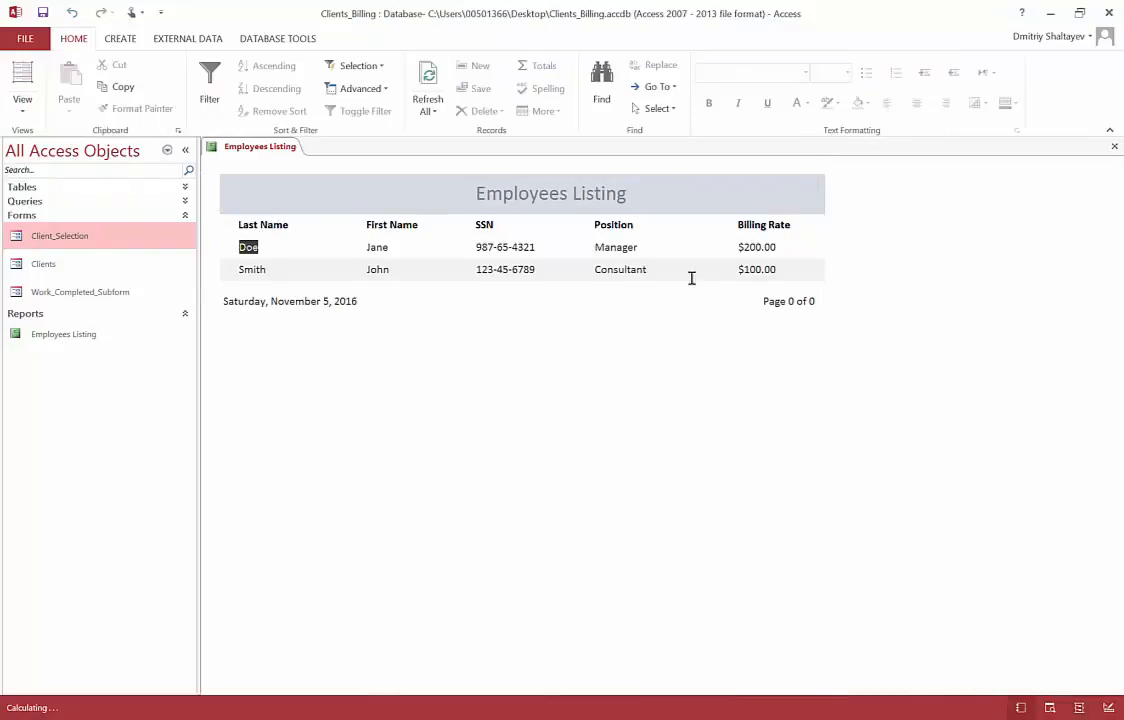
- In Design View, select all Page Header labels and Detail text boxes together and nudge them left toward the report's edge
click(20, 100)
click(55, 235)
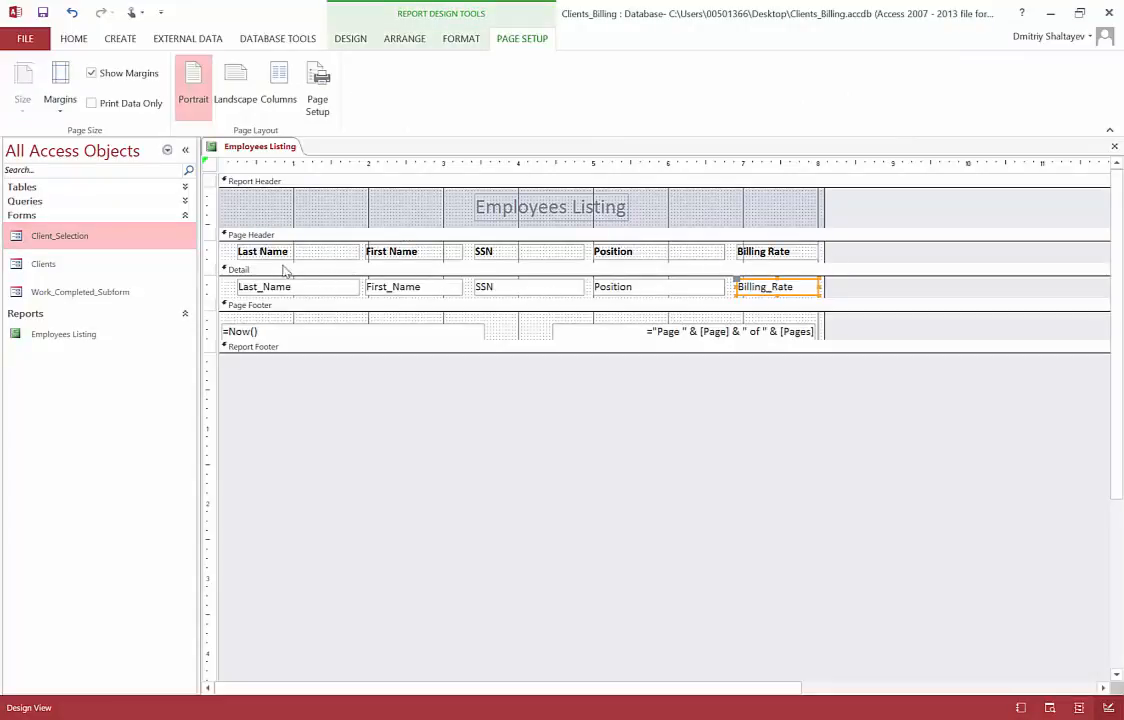
drag(217, 245, 815, 298)
key(Left)
key(Left)
key(Left)
key(Left)
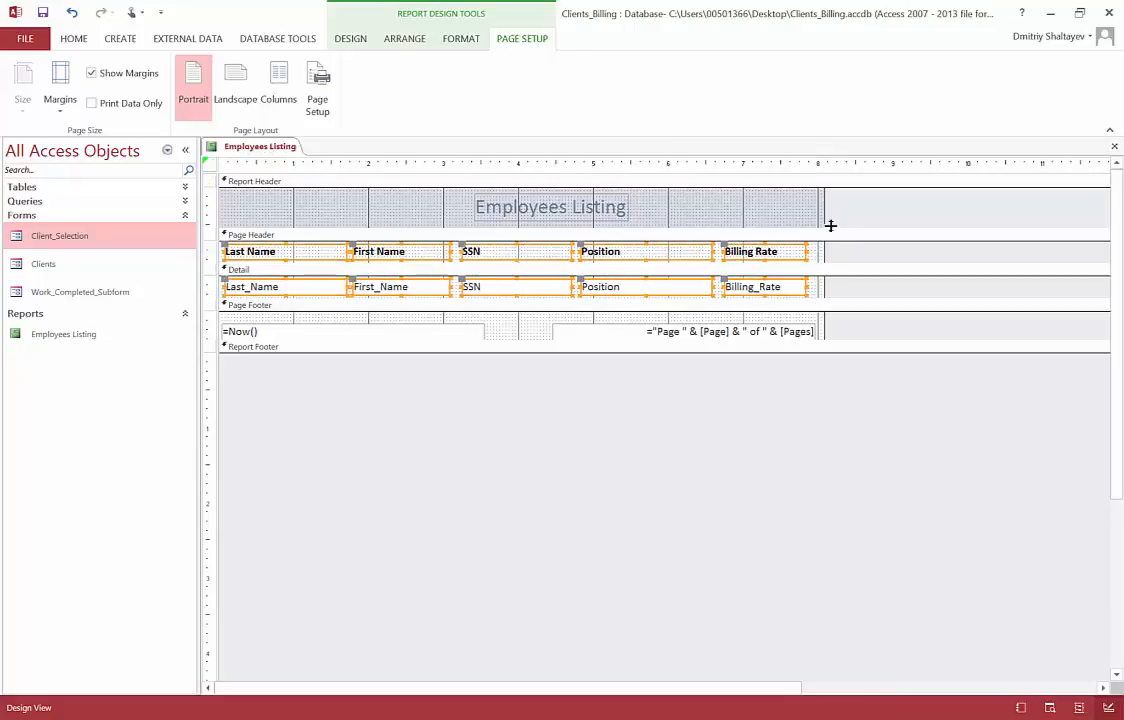
- Narrow the report to just under 8 inches and check in Layout View that it fits within the page margins
drag(824, 218, 813, 222)
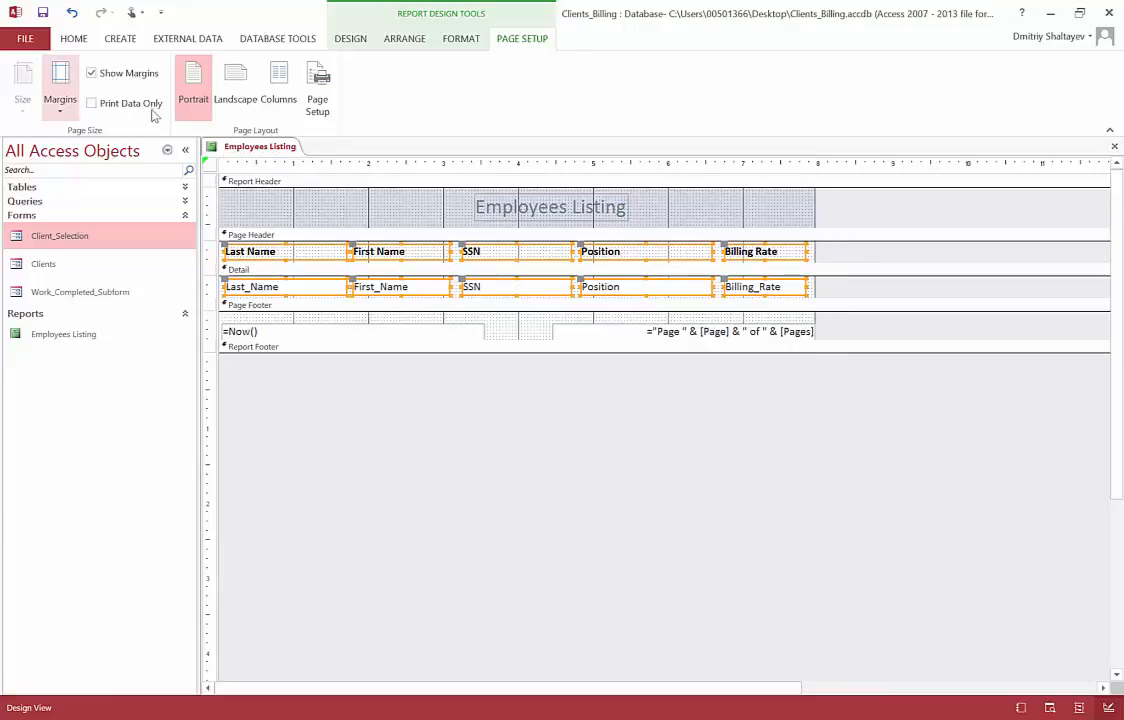
click(72, 42)
click(22, 100)
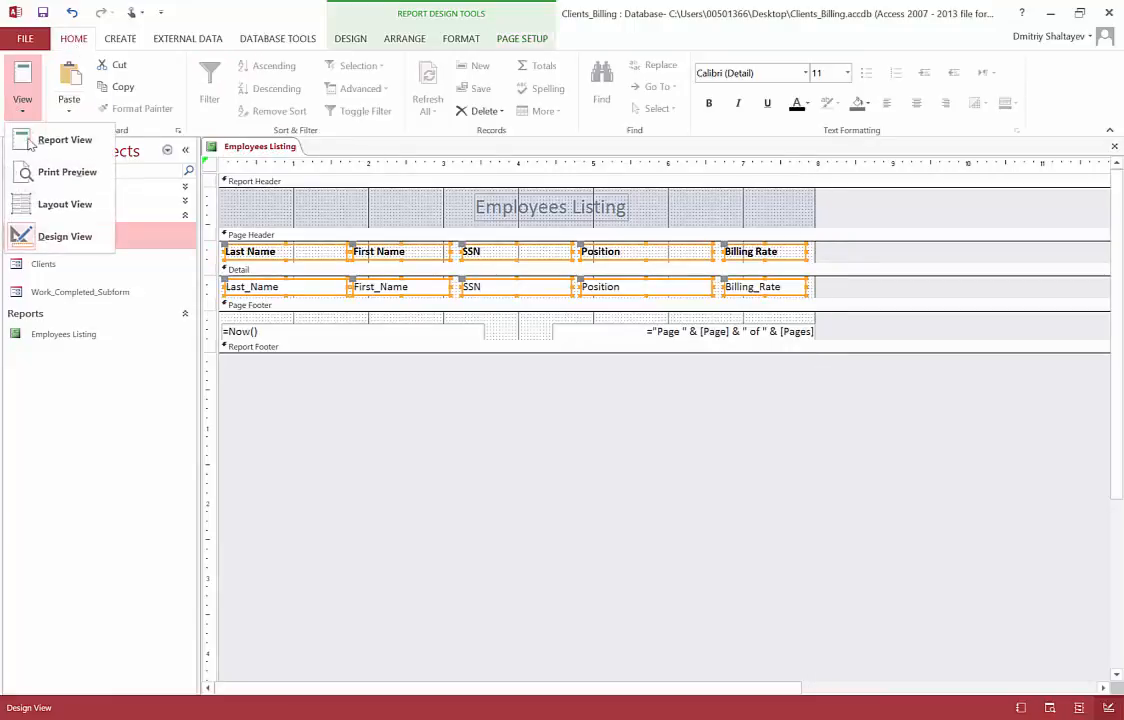
click(56, 206)
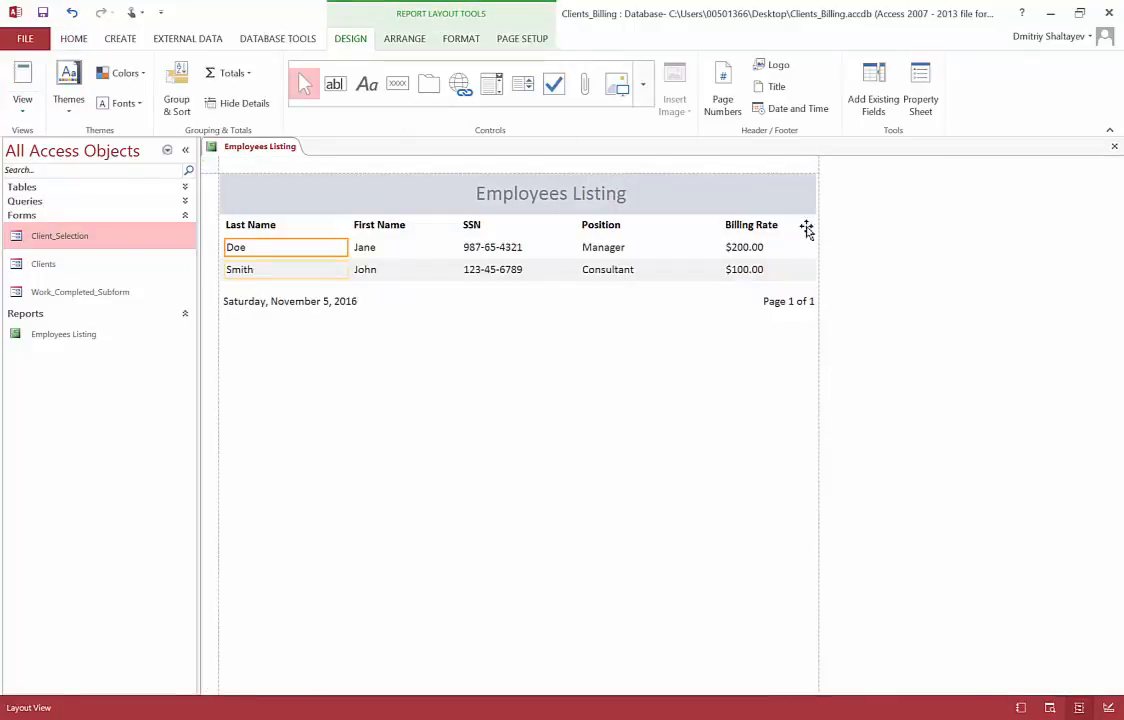
- Examine the report page from header to footer in Print Preview, then close the preview and save the report
click(25, 102)
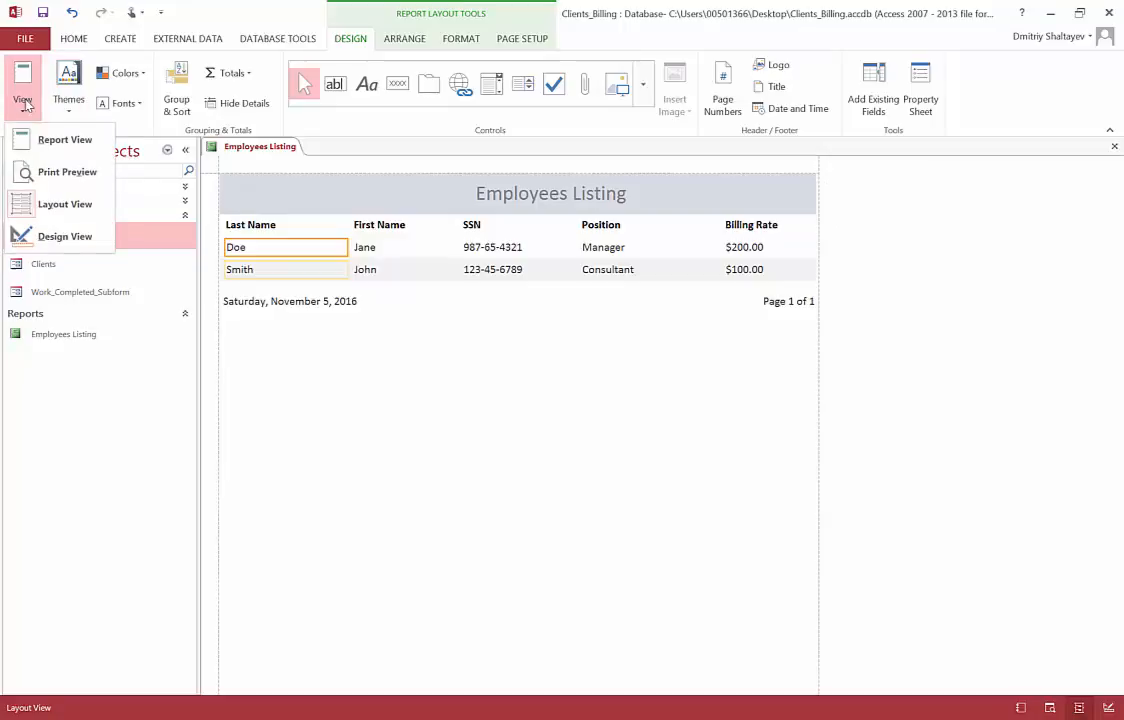
click(22, 174)
click(503, 372)
scroll(500, 395, down, 12)
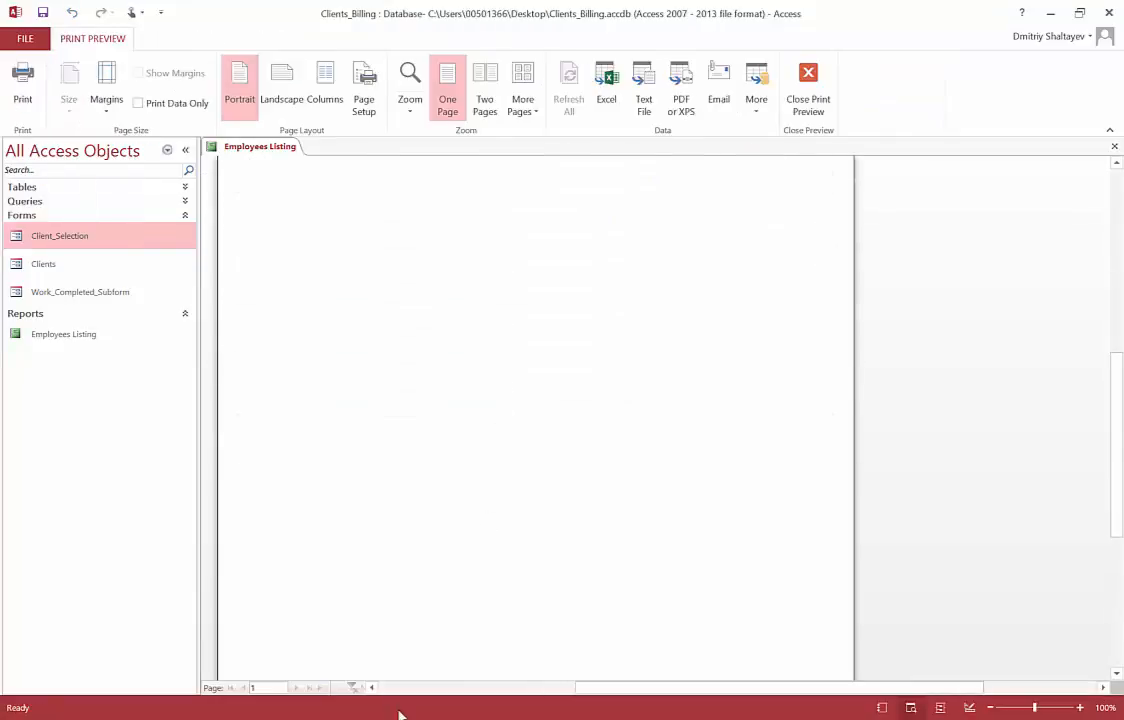
scroll(384, 674, up, 20)
scroll(434, 567, down, 6)
scroll(452, 534, up, 2)
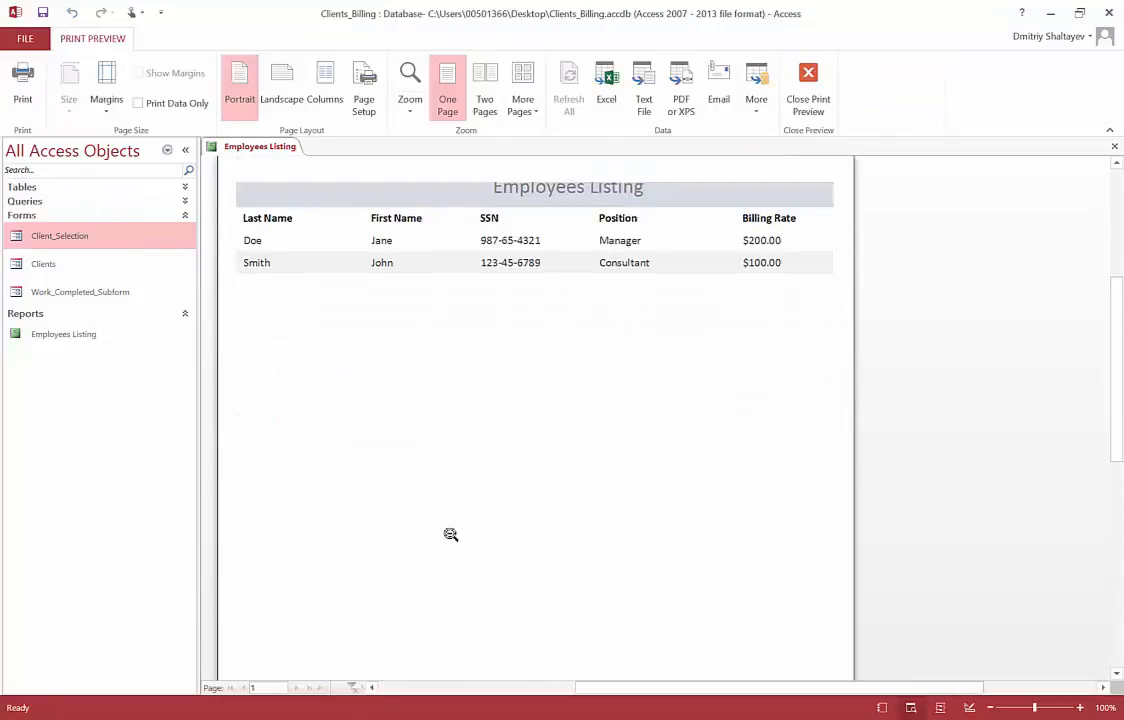
scroll(450, 535, down, 12)
scroll(450, 535, down, 3)
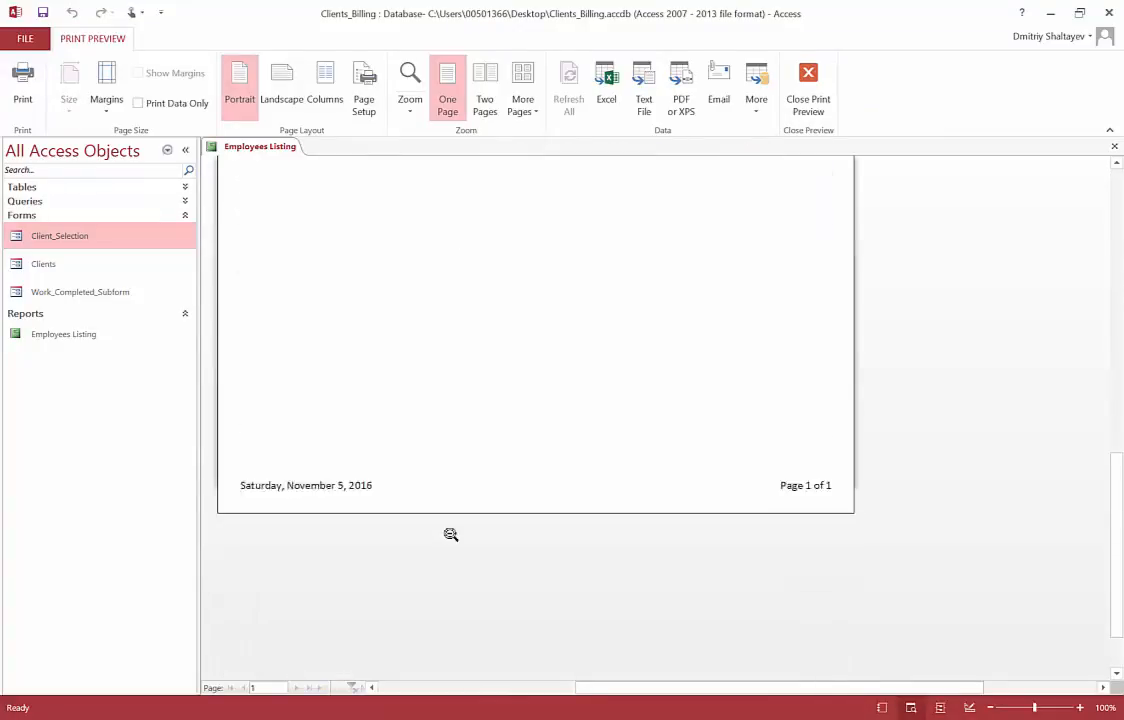
scroll(450, 535, up, 10)
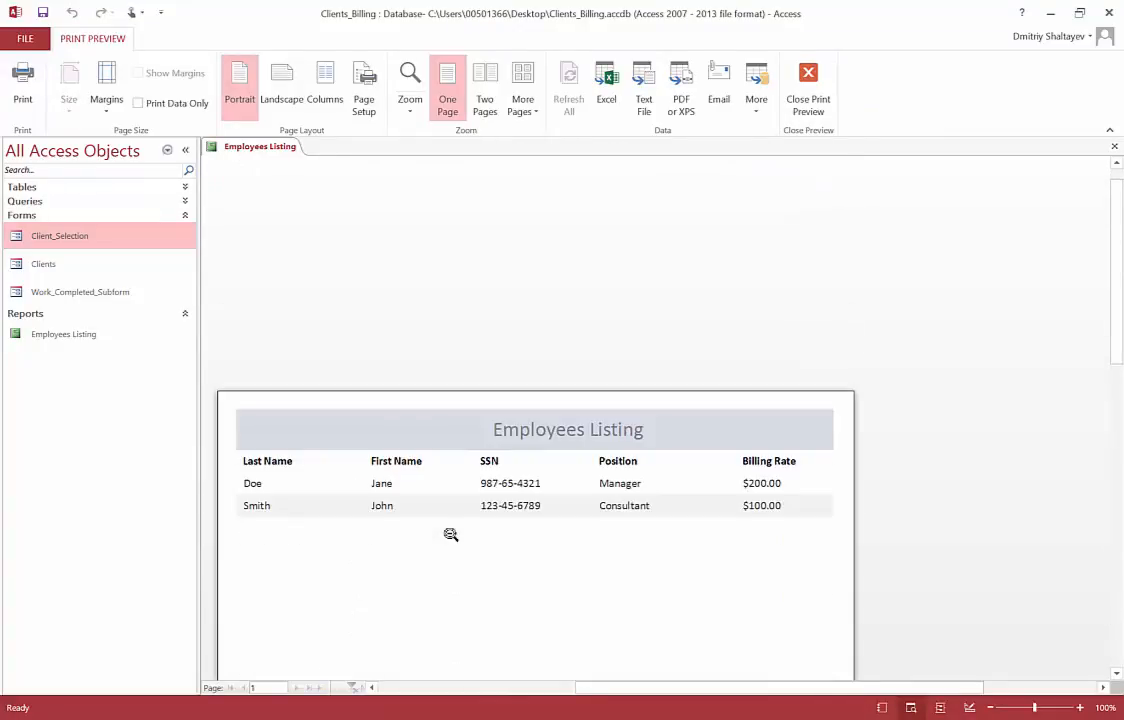
scroll(450, 535, down, 5)
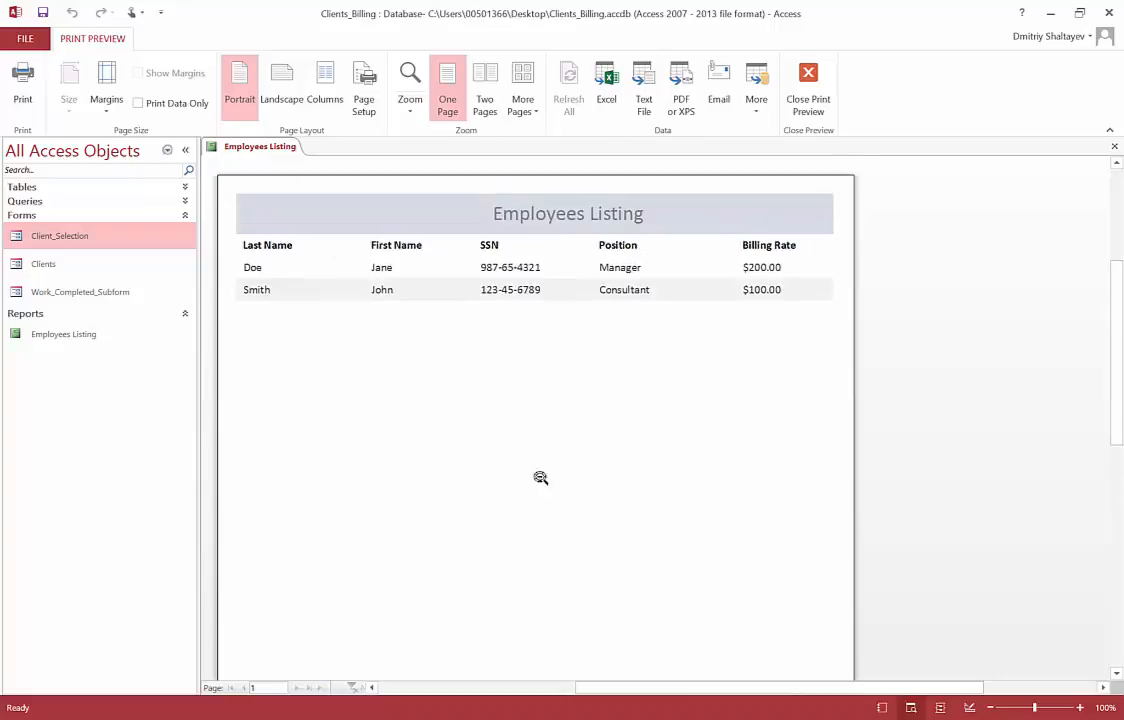
click(827, 113)
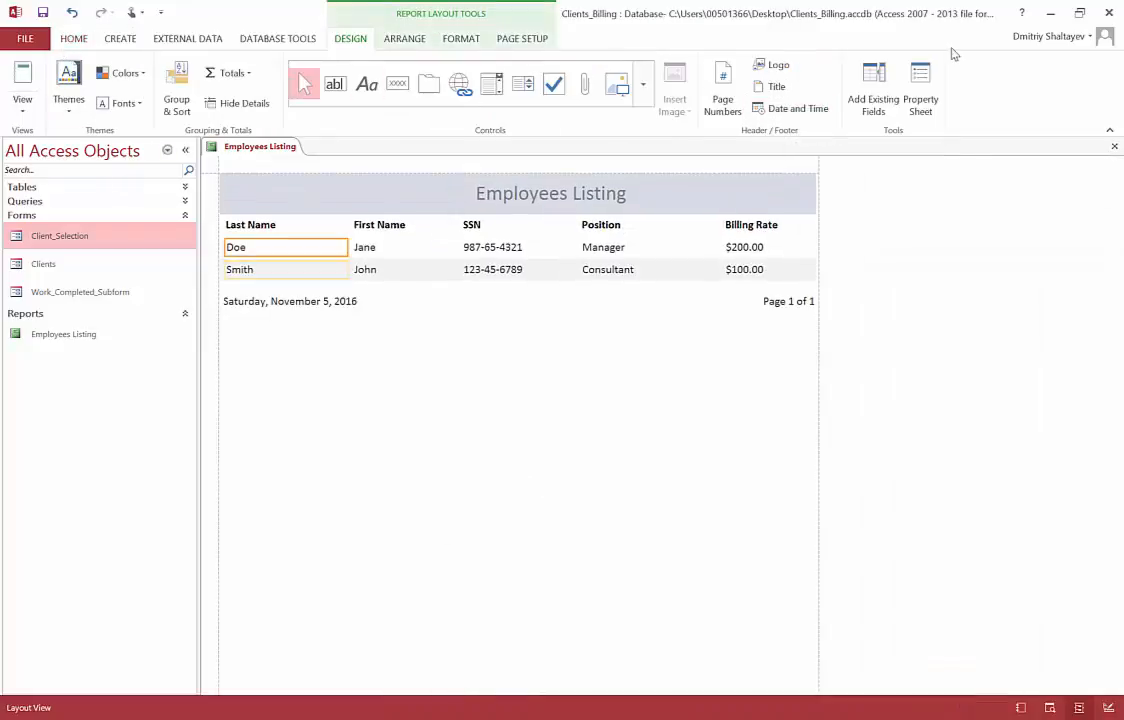
click(43, 13)
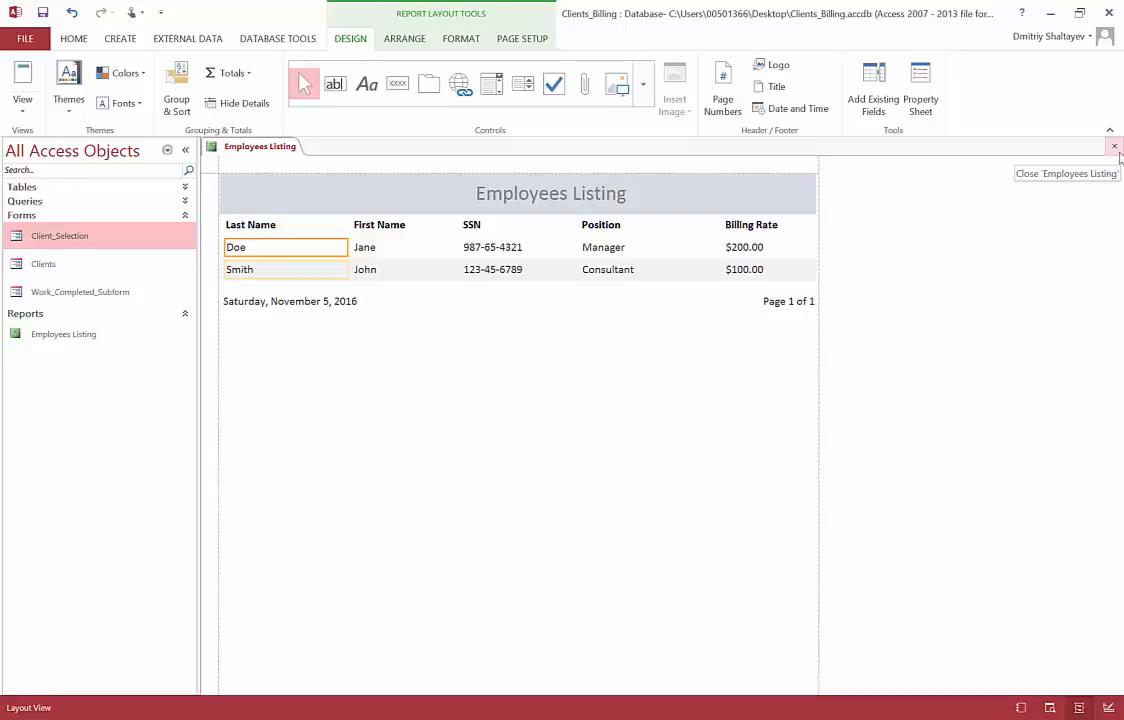
- Switch to the System.pptm presentation in PowerPoint and display the Billing Statement layout on slide 4
key(alt+Tab)
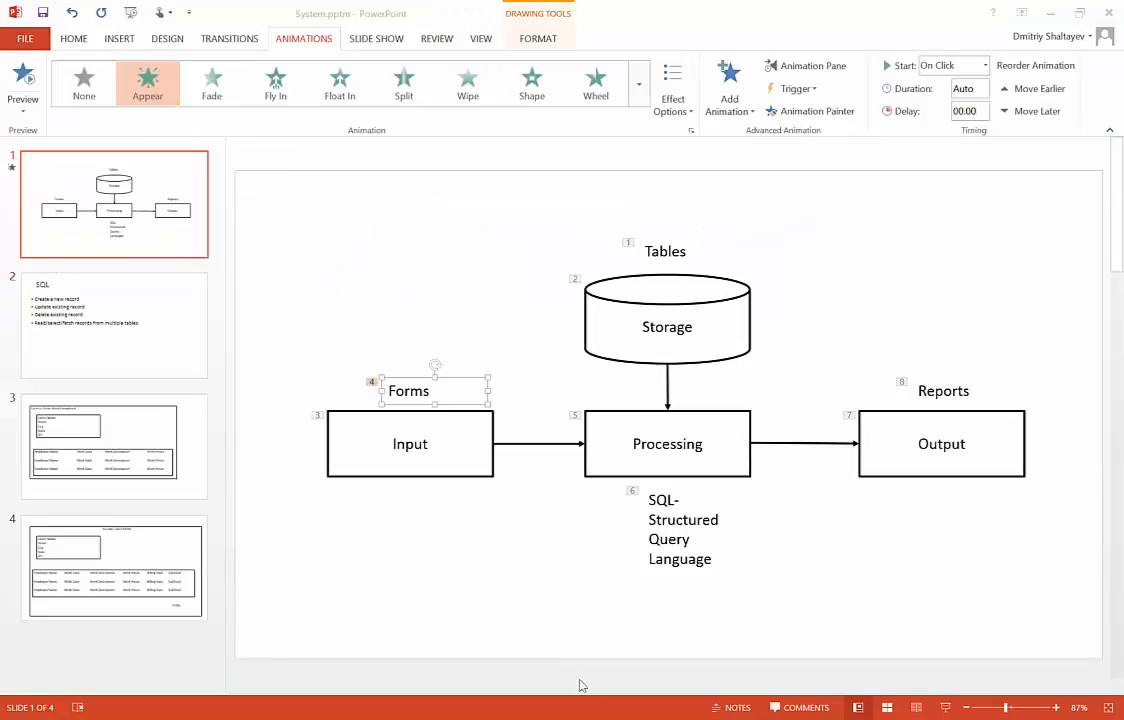
click(138, 547)
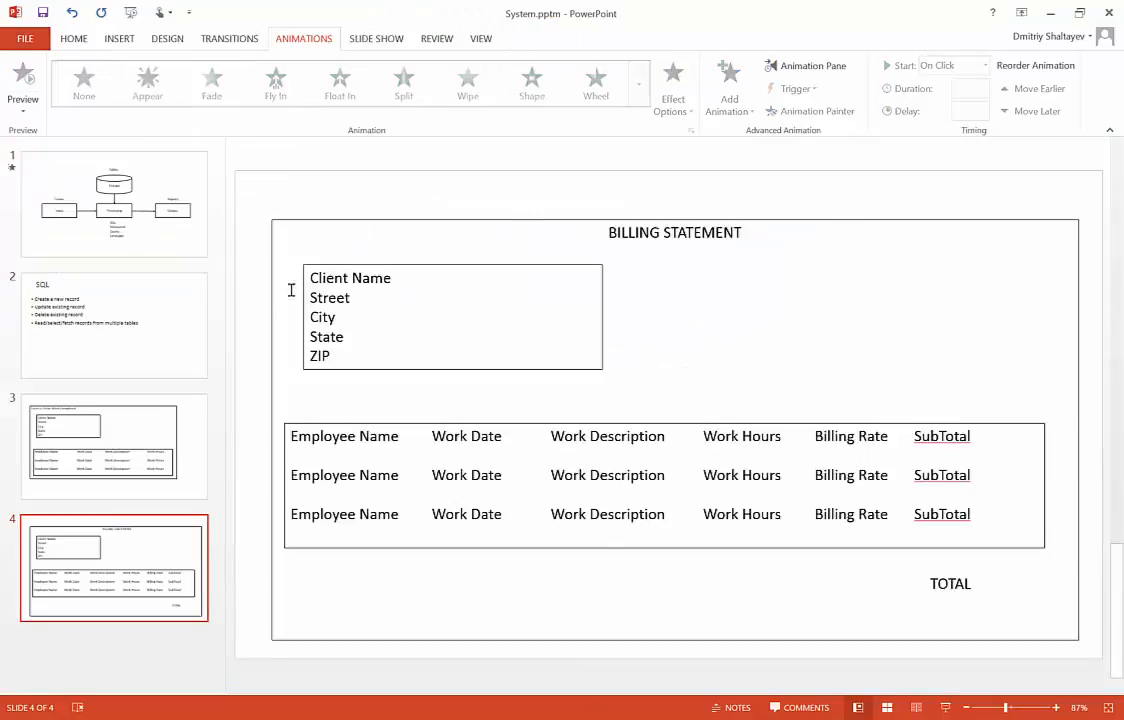